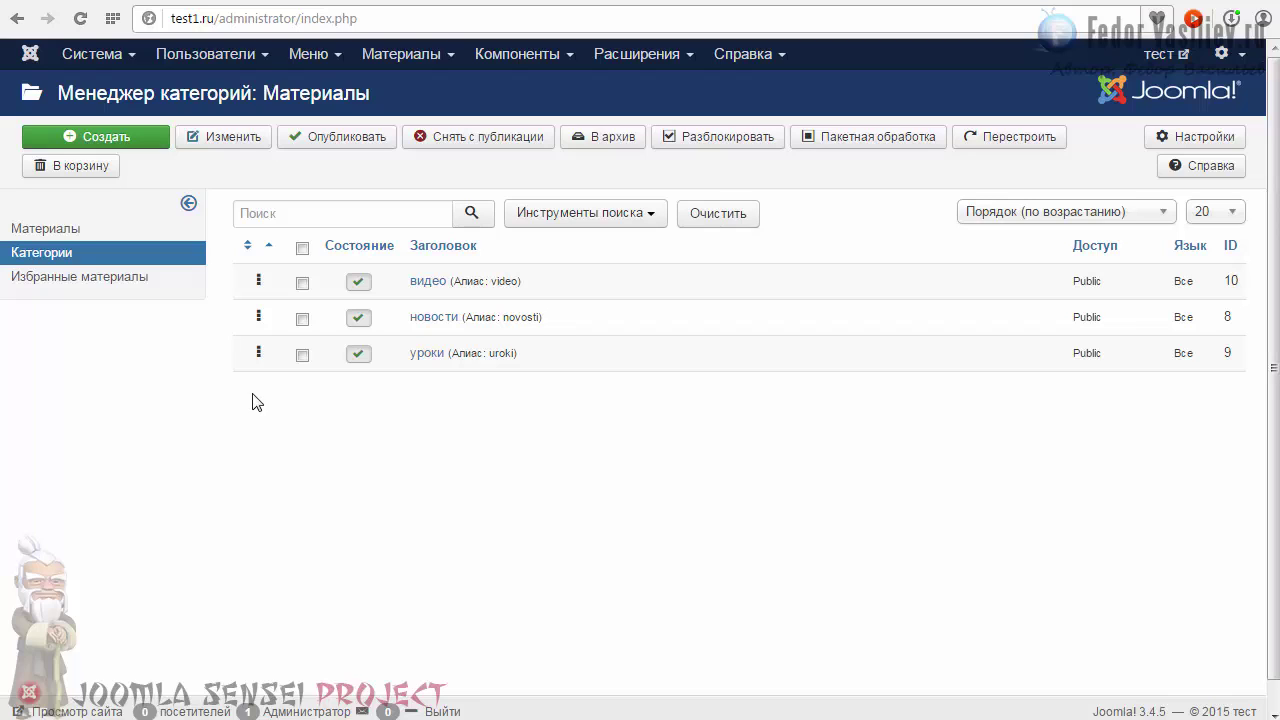
- Log out of the site administration and log back in with the prefilled account credentials
left_click(244, 20)
left_click(244, 20)
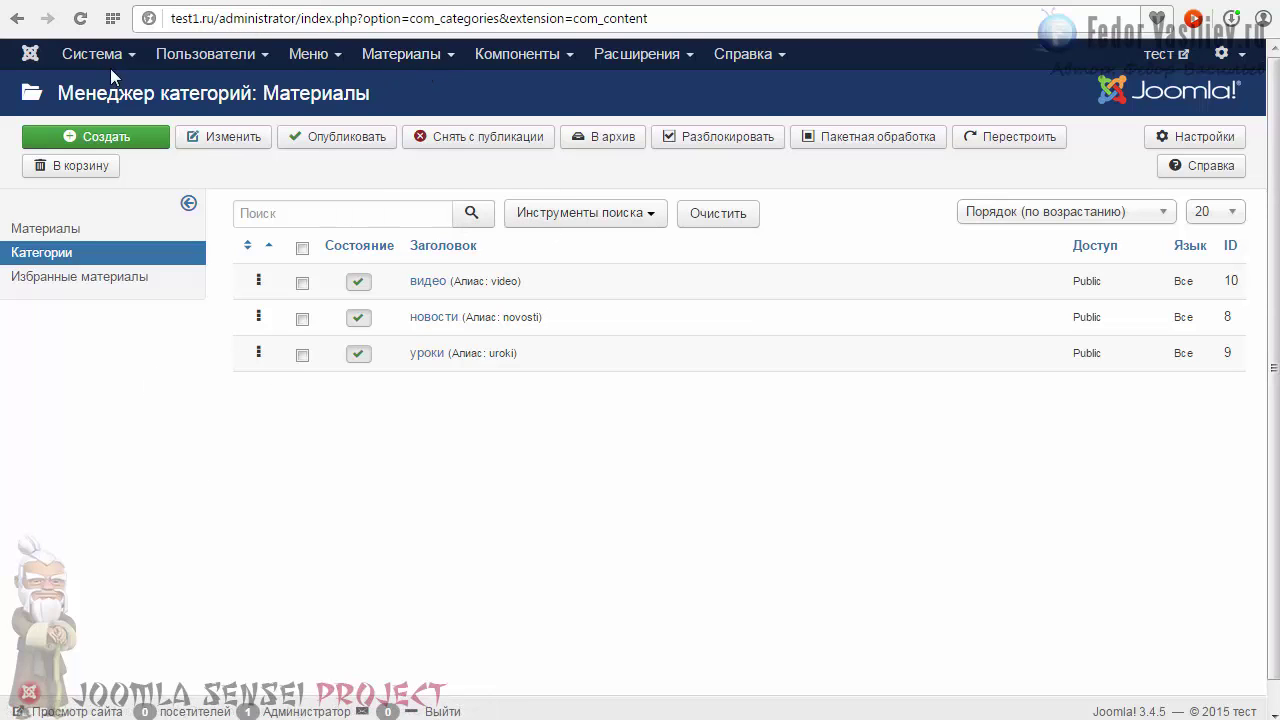
left_click(1232, 54)
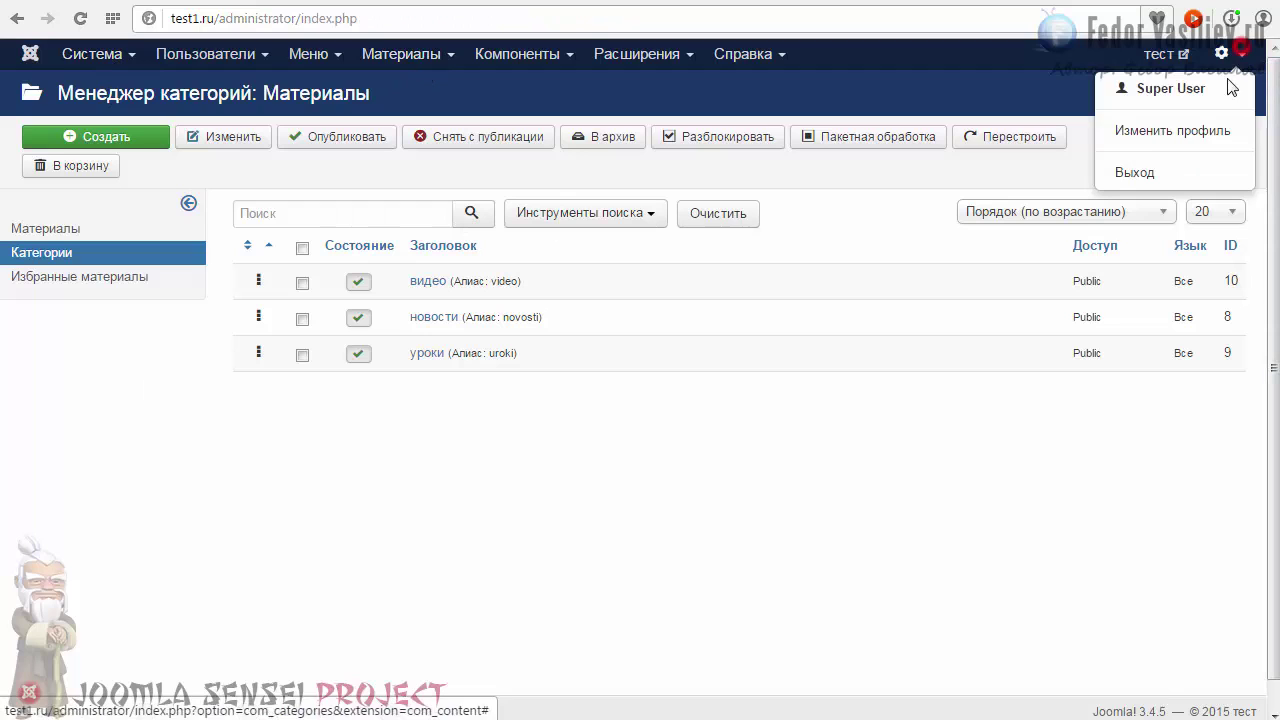
left_click(1134, 169)
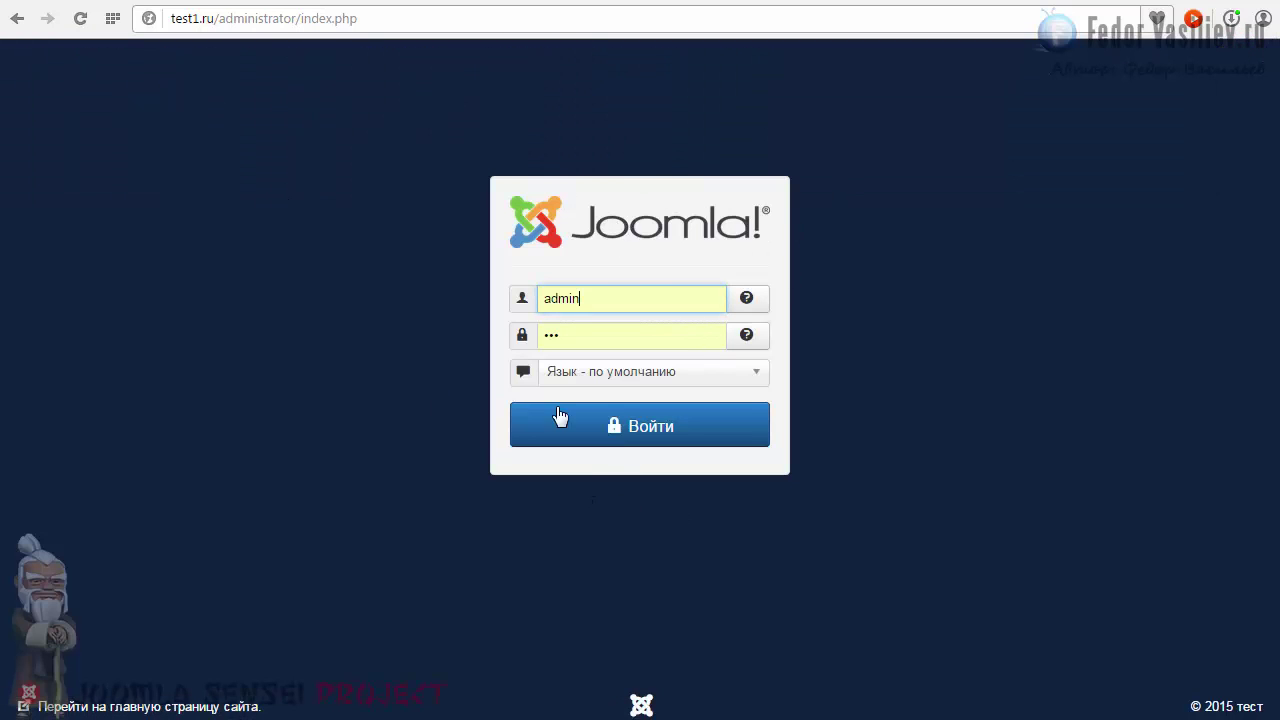
left_click(620, 426)
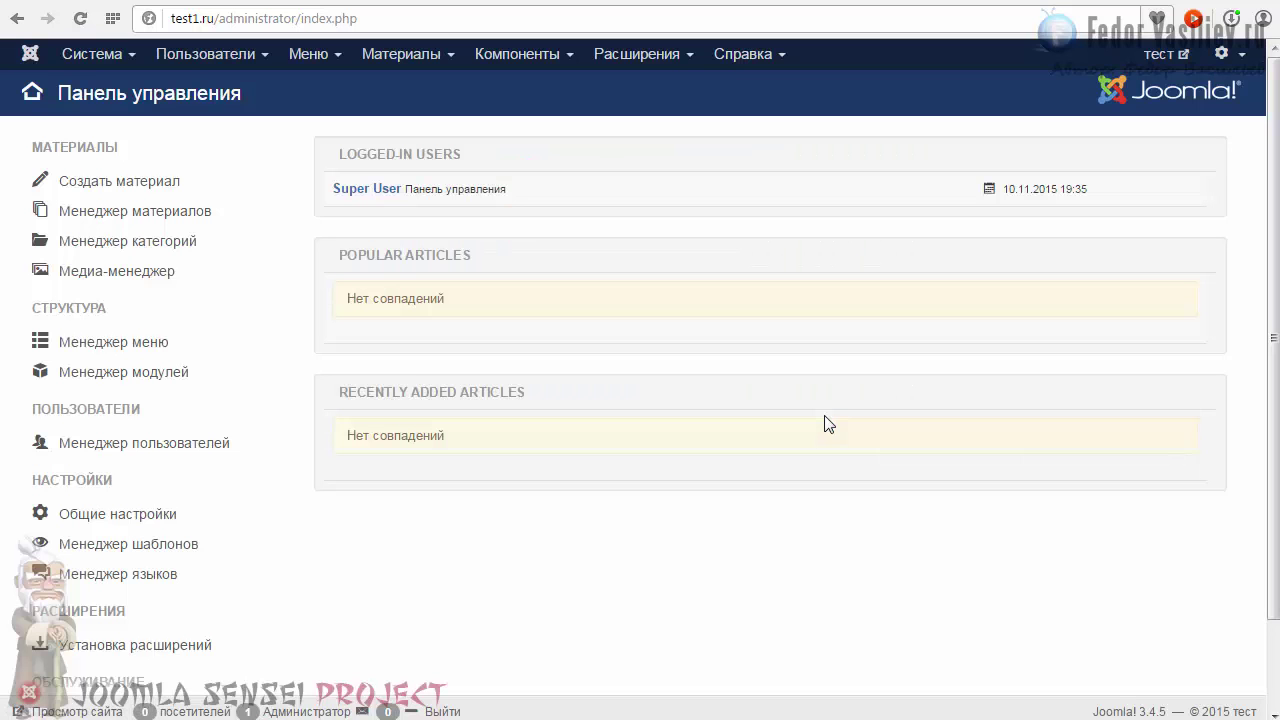
- Start a new article from the article manager (Менеджер материалов)
left_click(438, 60)
left_click(432, 94)
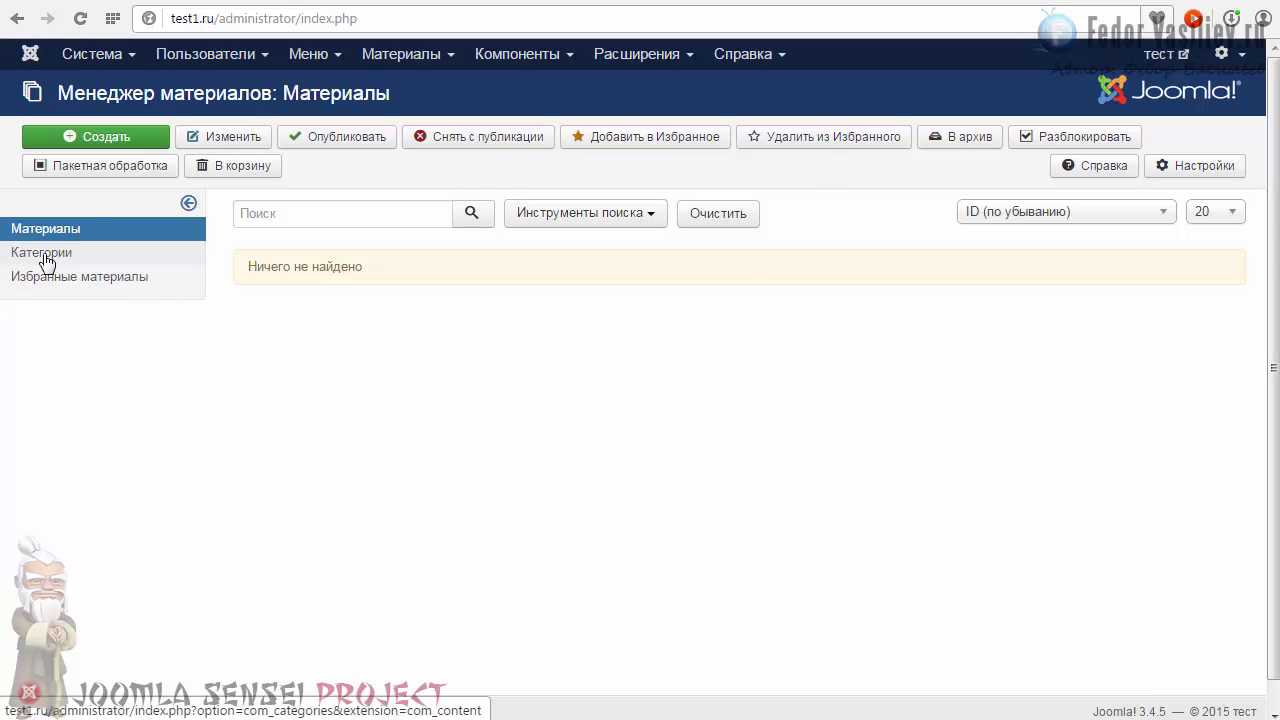
left_click(110, 140)
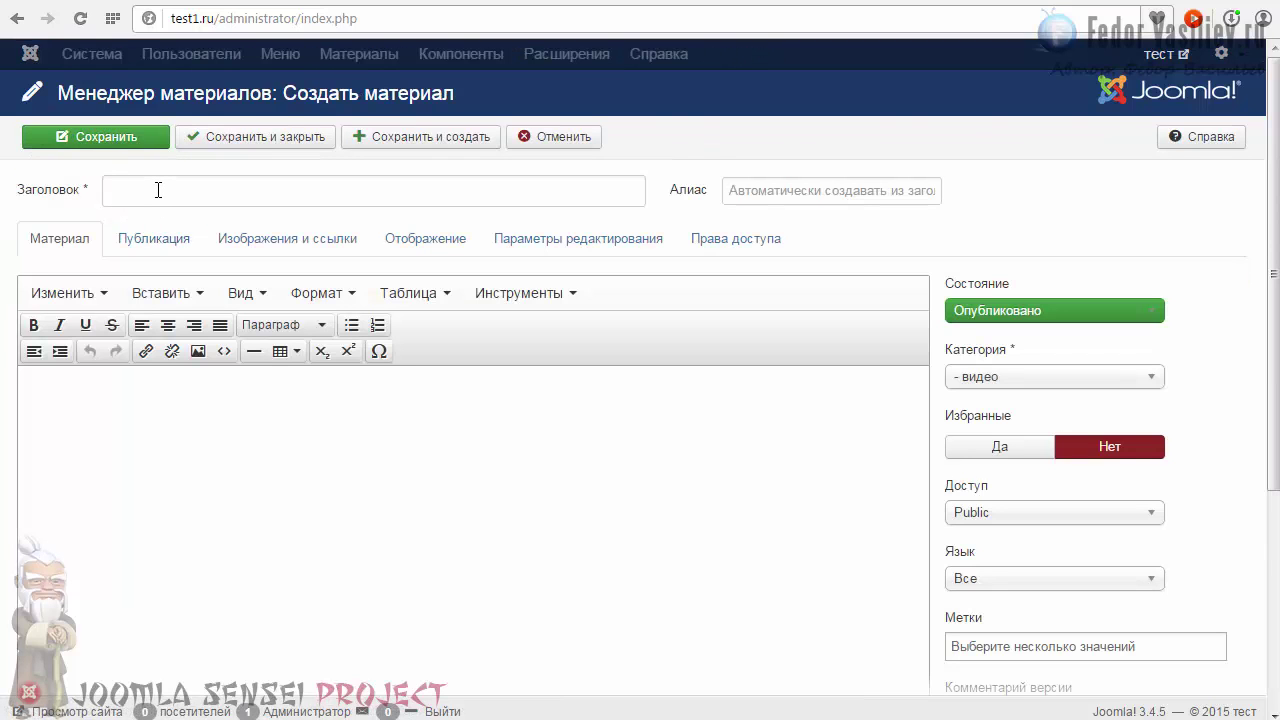
- Paste the title "Виджеты эффекты на ссылках V.4 в Adobe Muse" into the new article
scroll(155, 195, "down", 4)
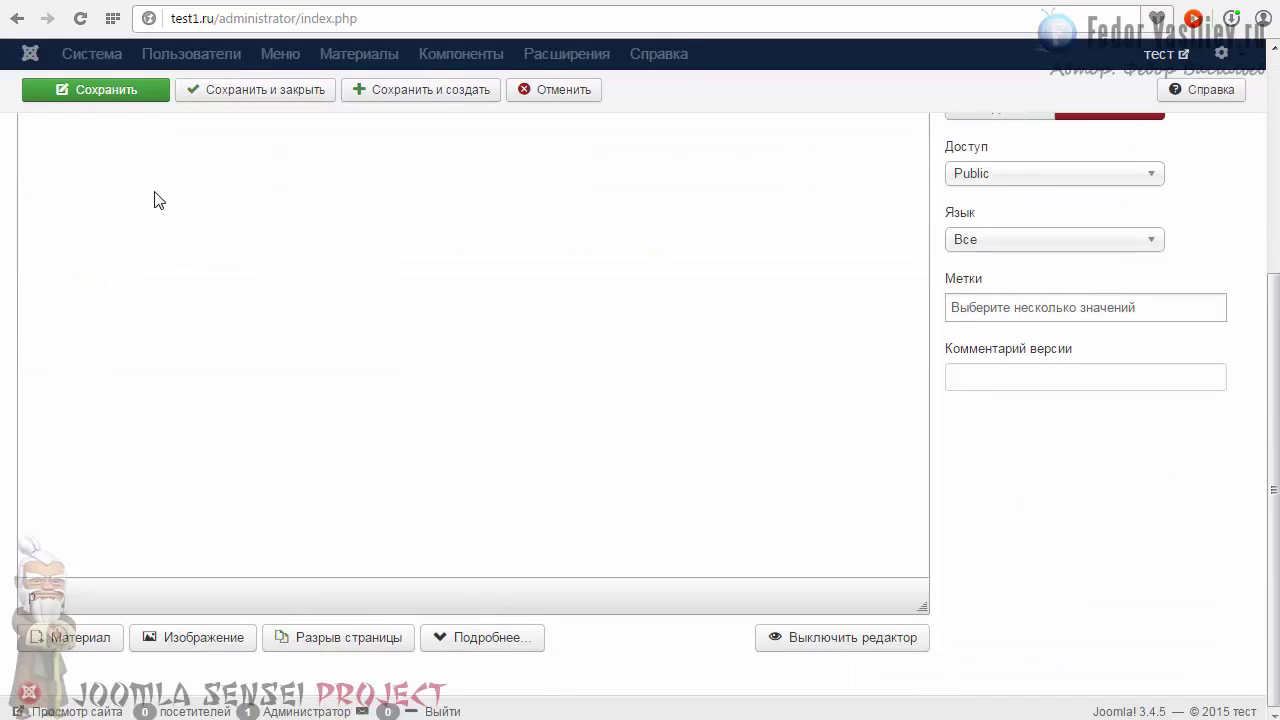
scroll(155, 200, "up", 4)
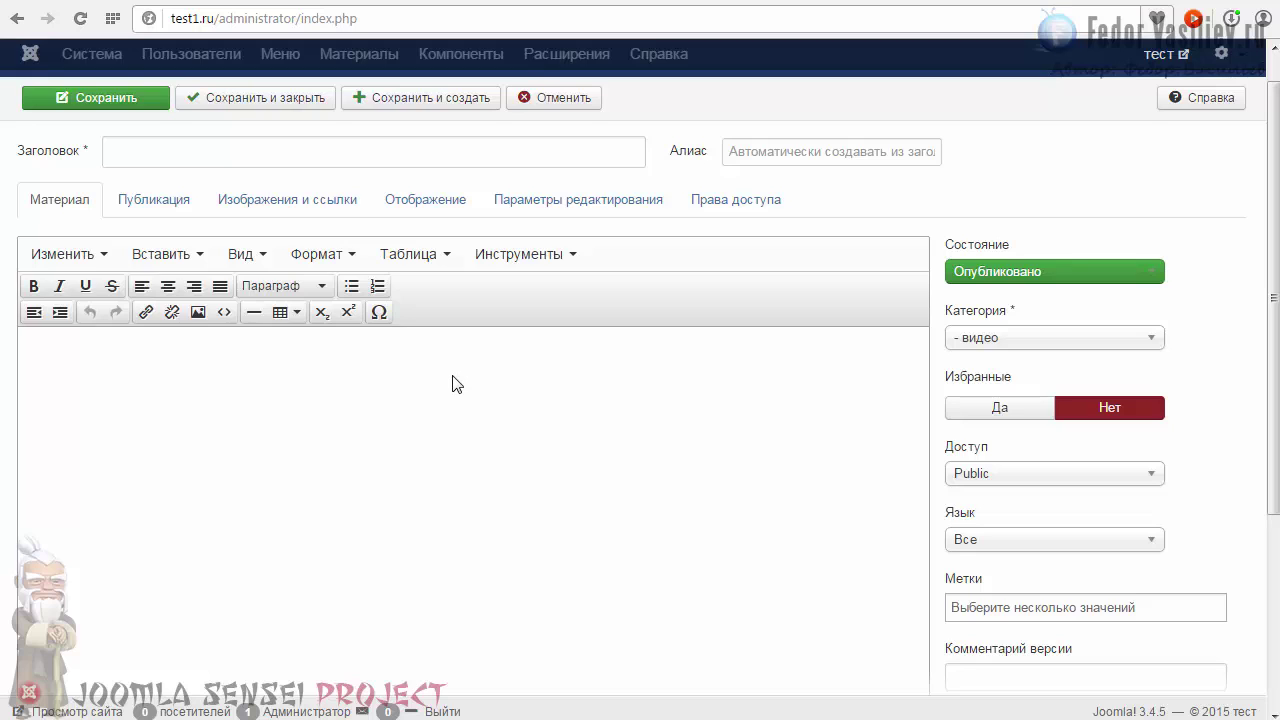
scroll(452, 383, "down", 3)
scroll(452, 383, "up", 3)
scroll(456, 377, "up", 1)
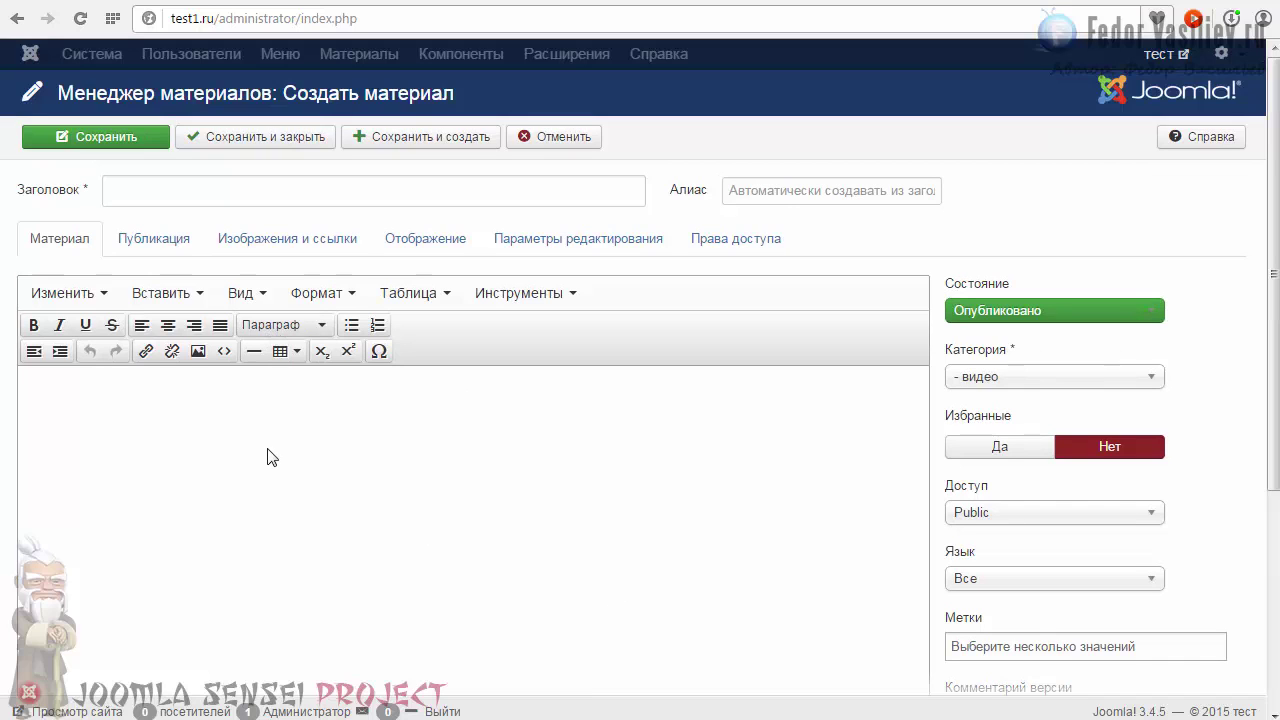
right_click(135, 190)
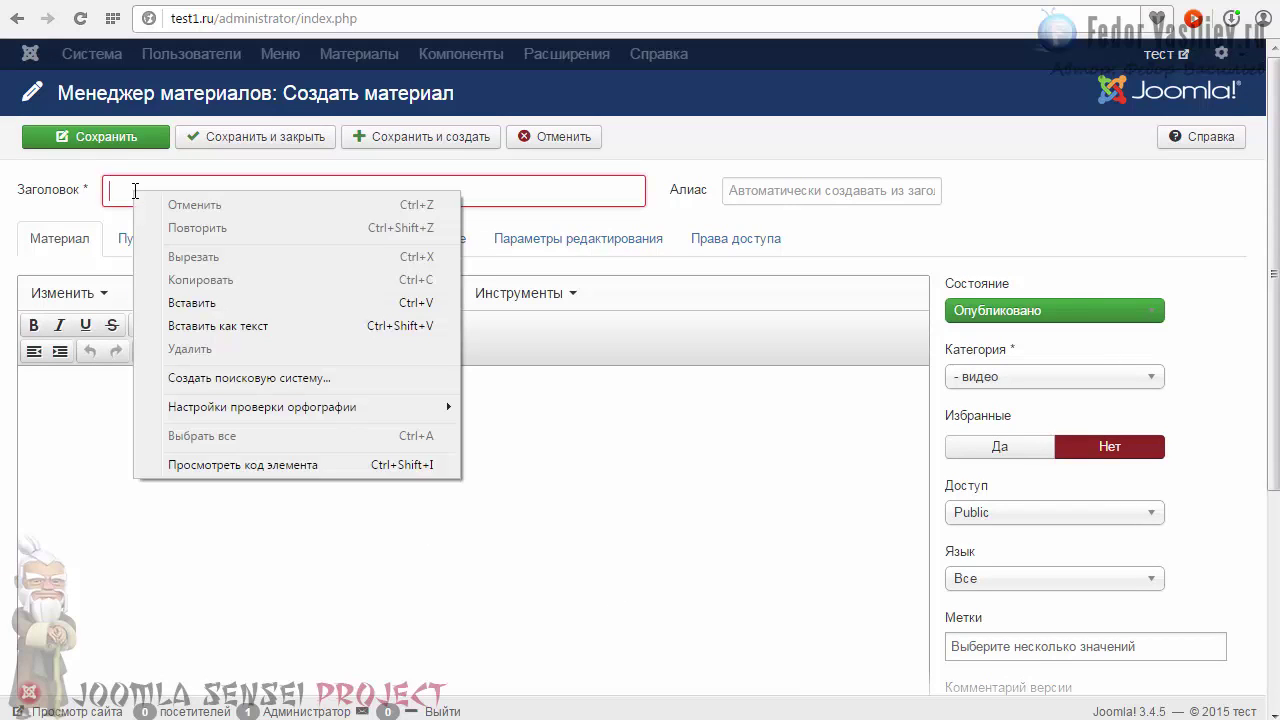
left_click(194, 302)
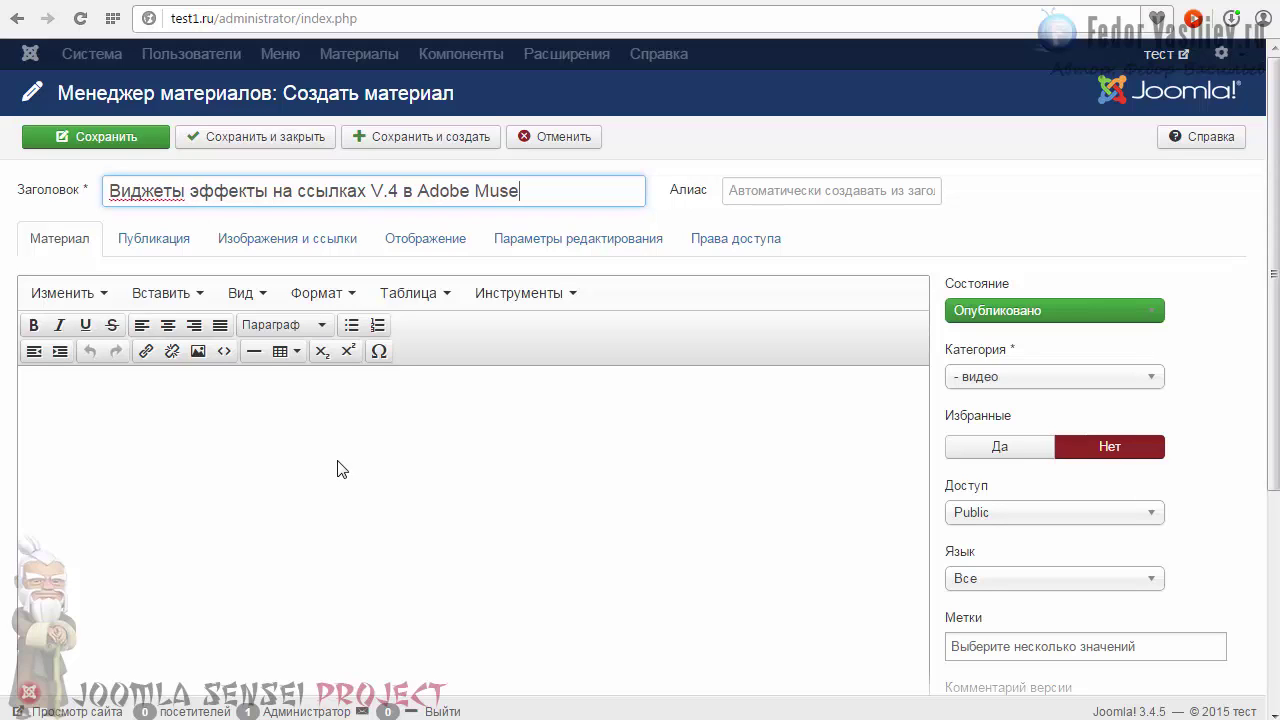
- Examine the new article's text area, the insertion options below it, and the alias field
left_click(169, 434)
scroll(77, 391, "down", 1)
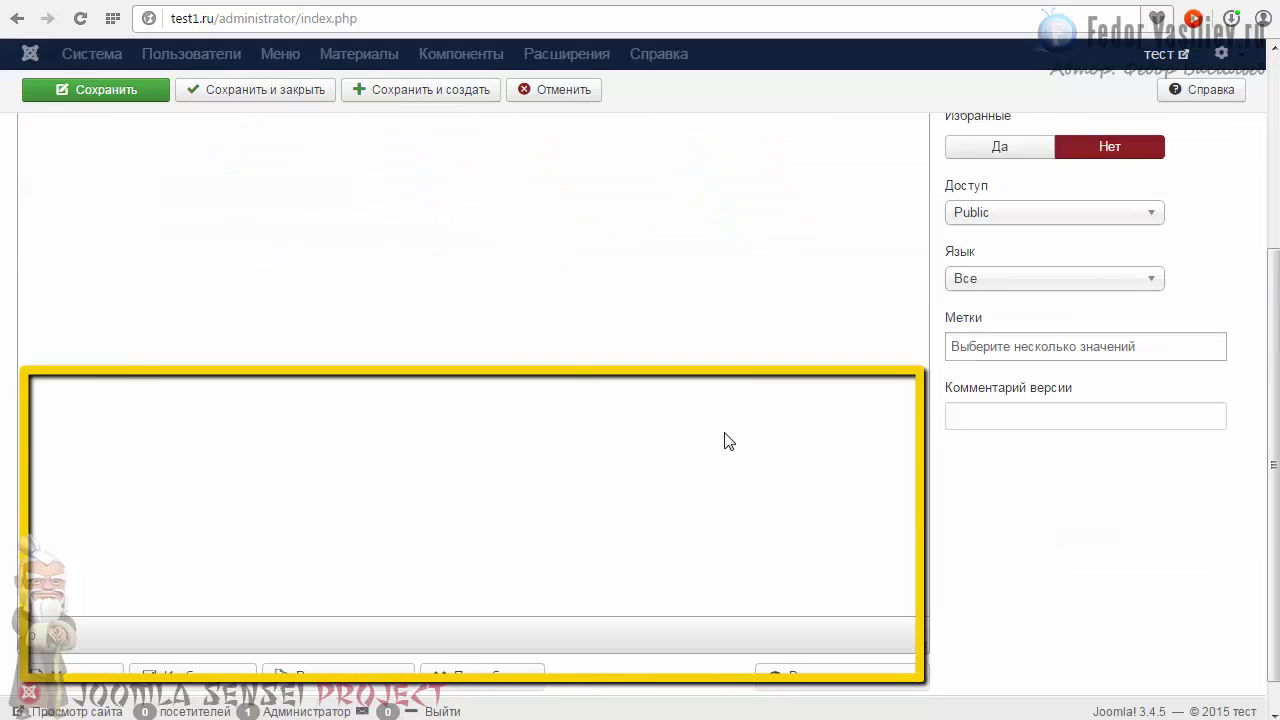
scroll(726, 440, "down", 2)
scroll(395, 481, "up", 1)
scroll(120, 400, "up", 1)
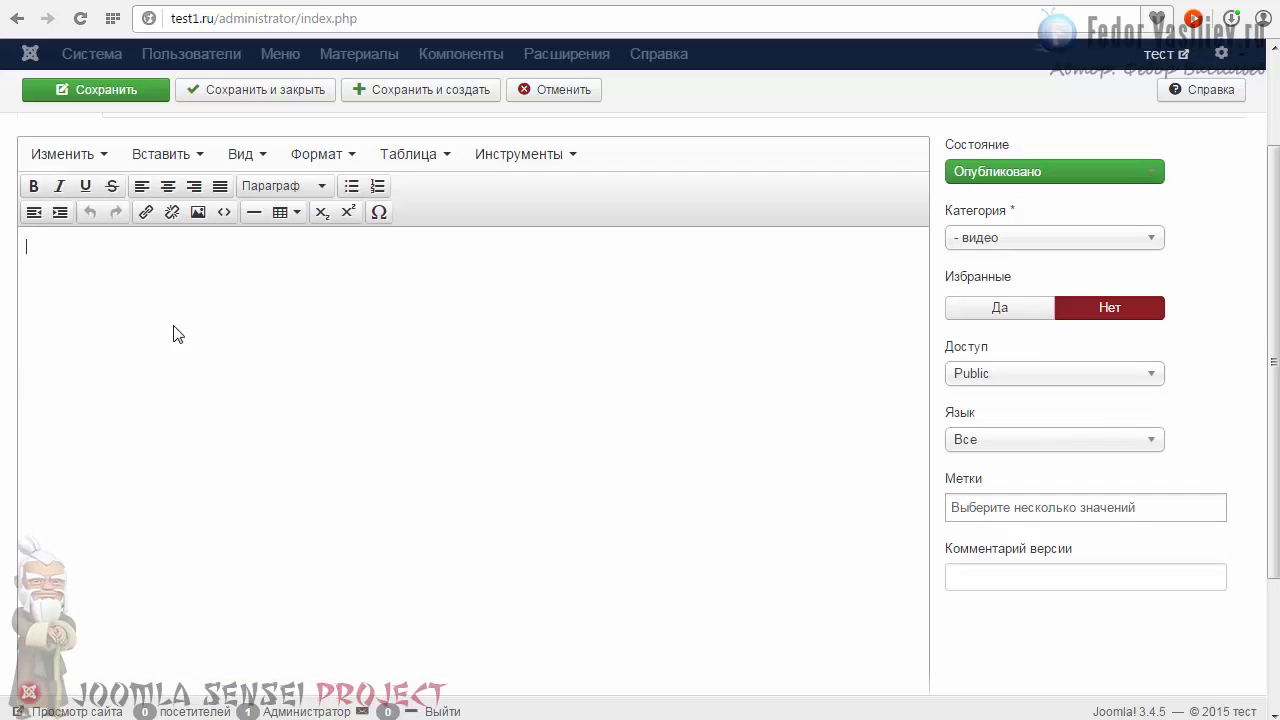
left_click(204, 378)
scroll(204, 378, "down", 2)
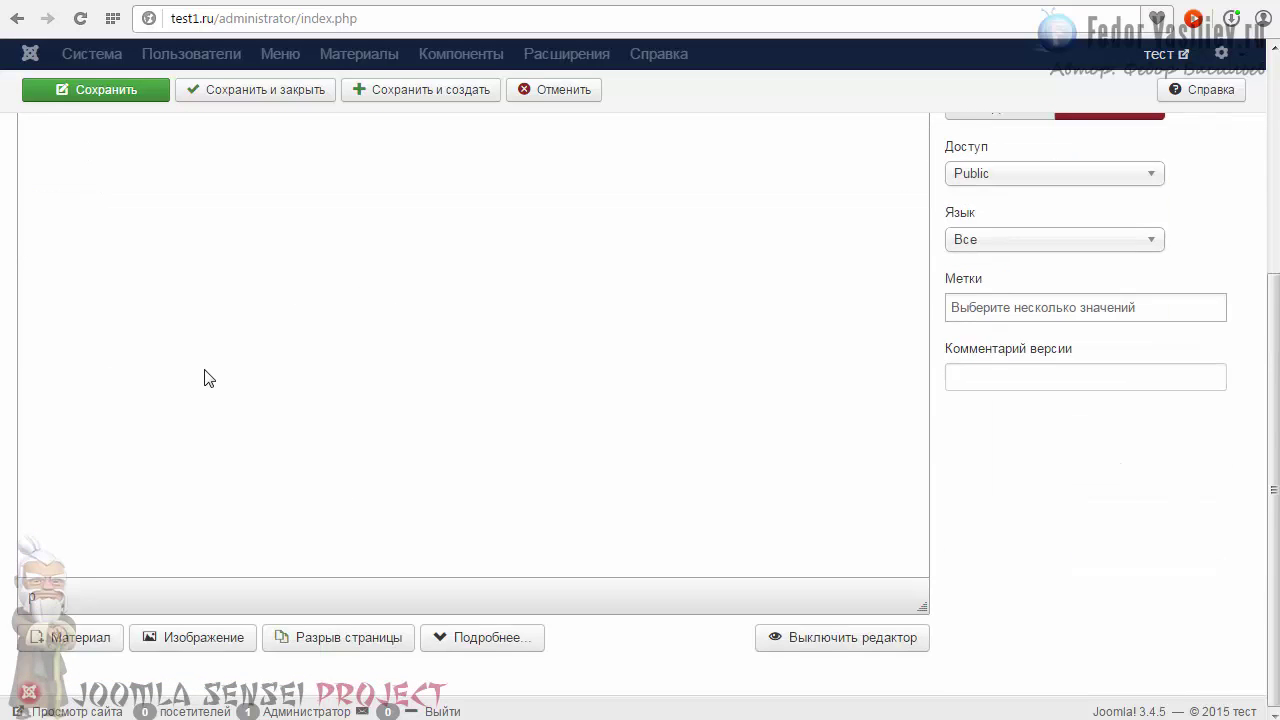
scroll(206, 374, "up", 3)
scroll(437, 580, "up", 1)
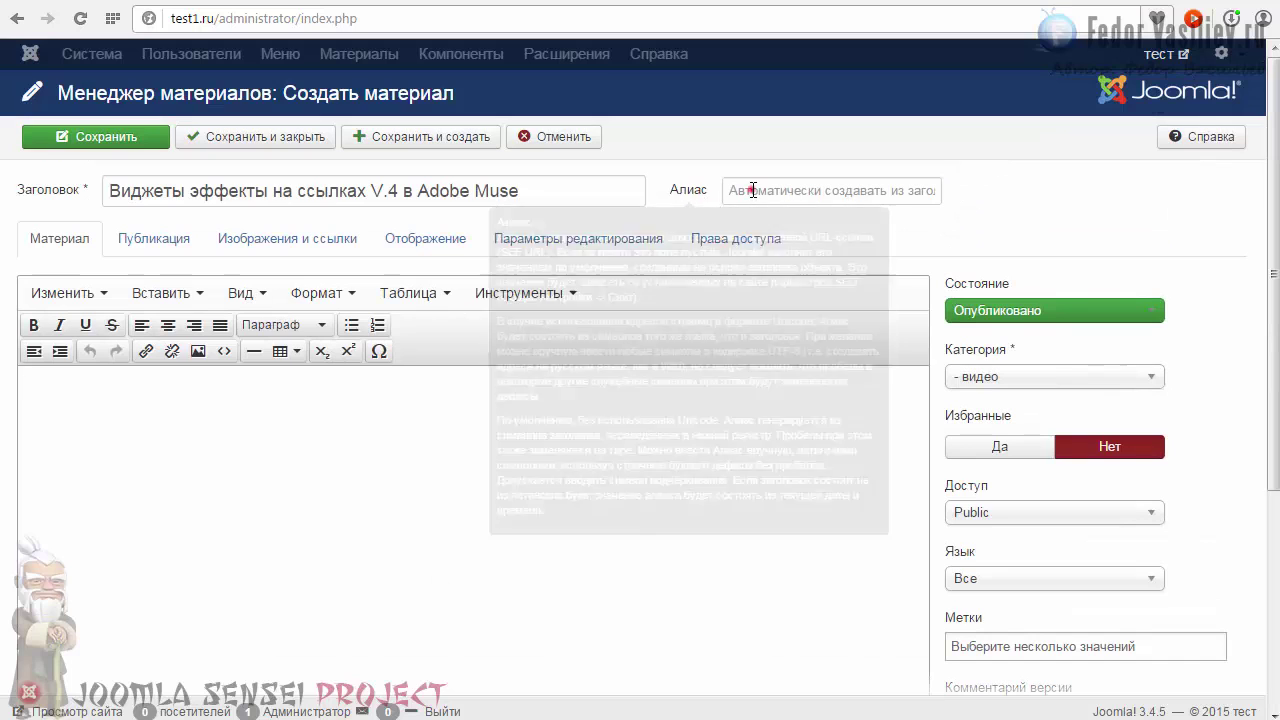
left_click(748, 190)
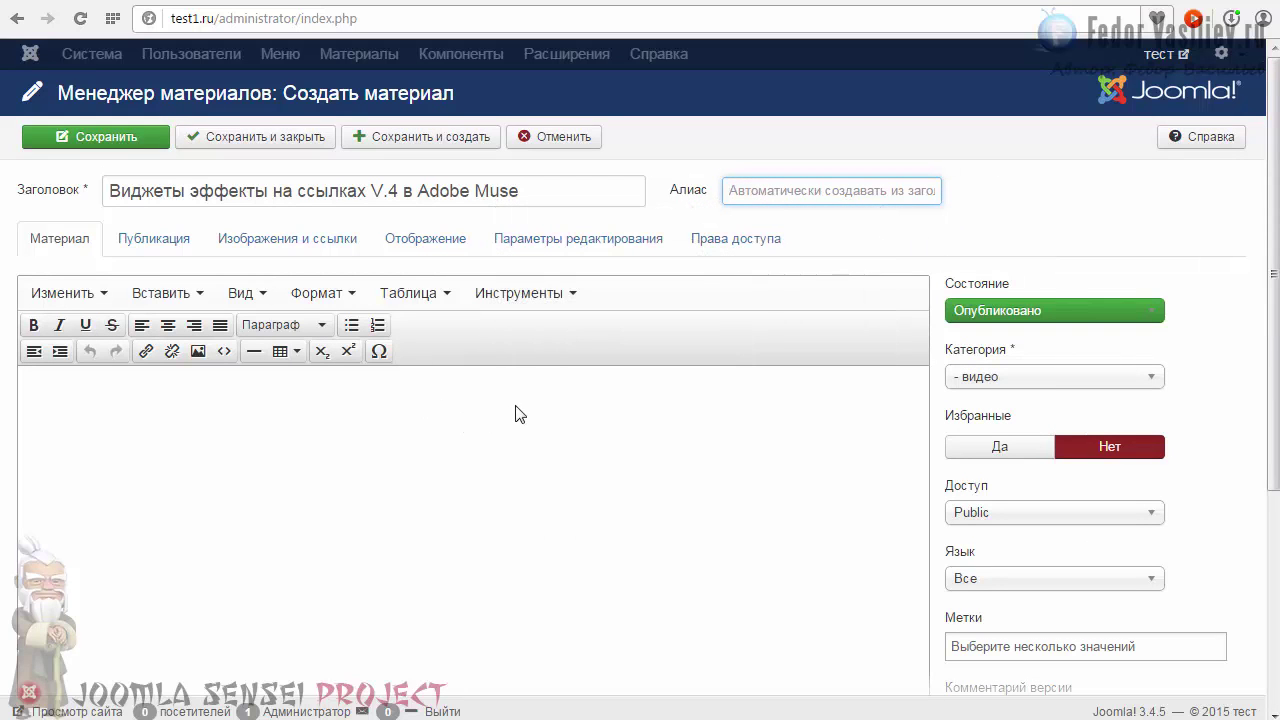
- Set the article's state to Опубликовано and its category to видео
left_click(1000, 314)
left_click(972, 332)
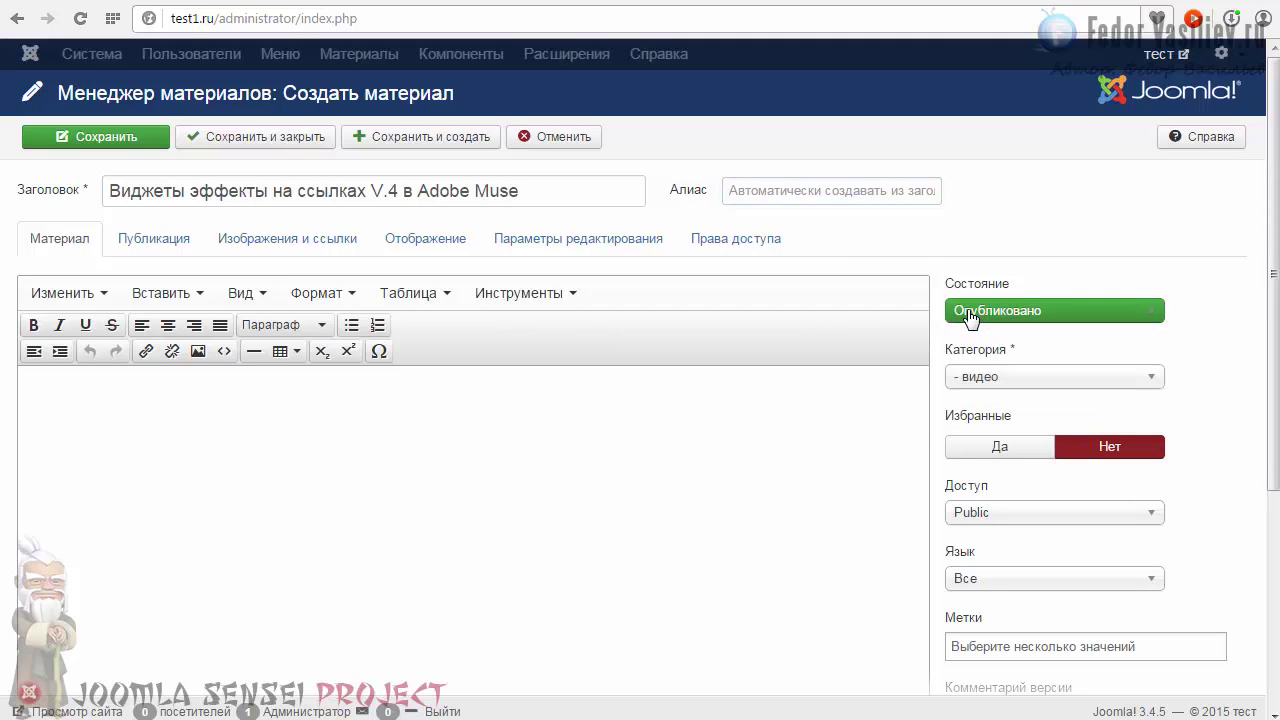
left_click(1000, 378)
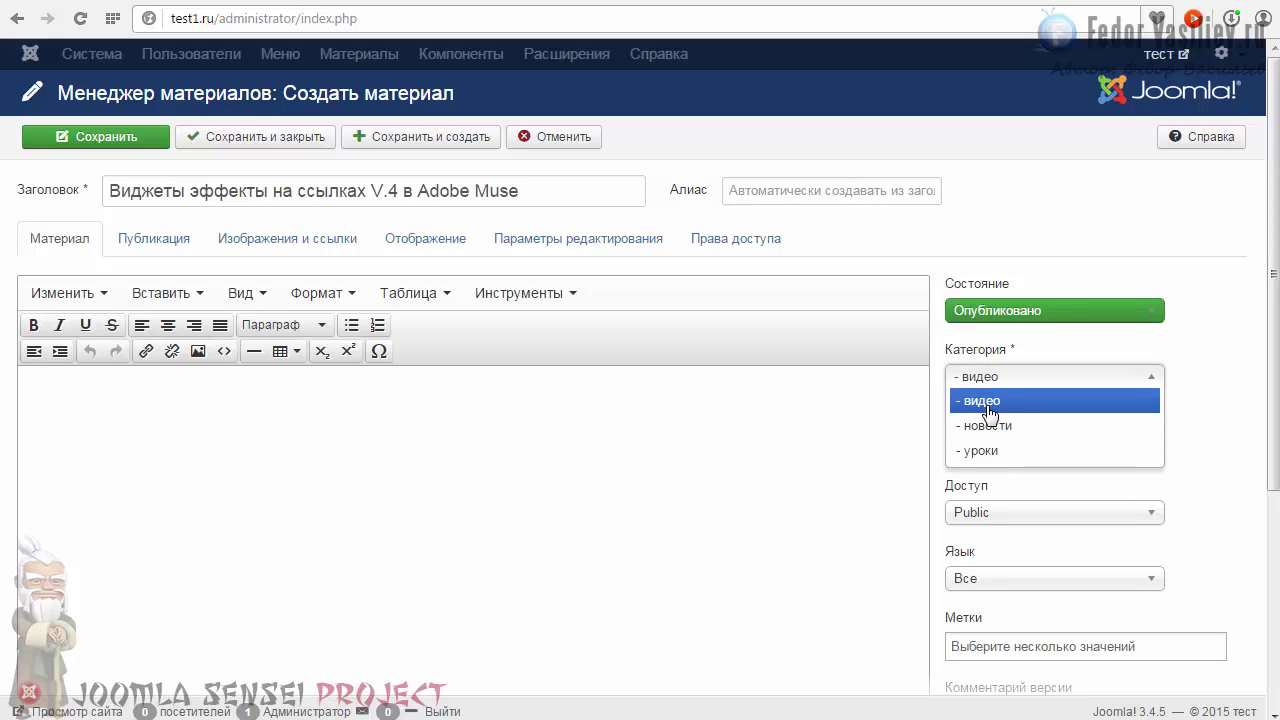
left_click(979, 401)
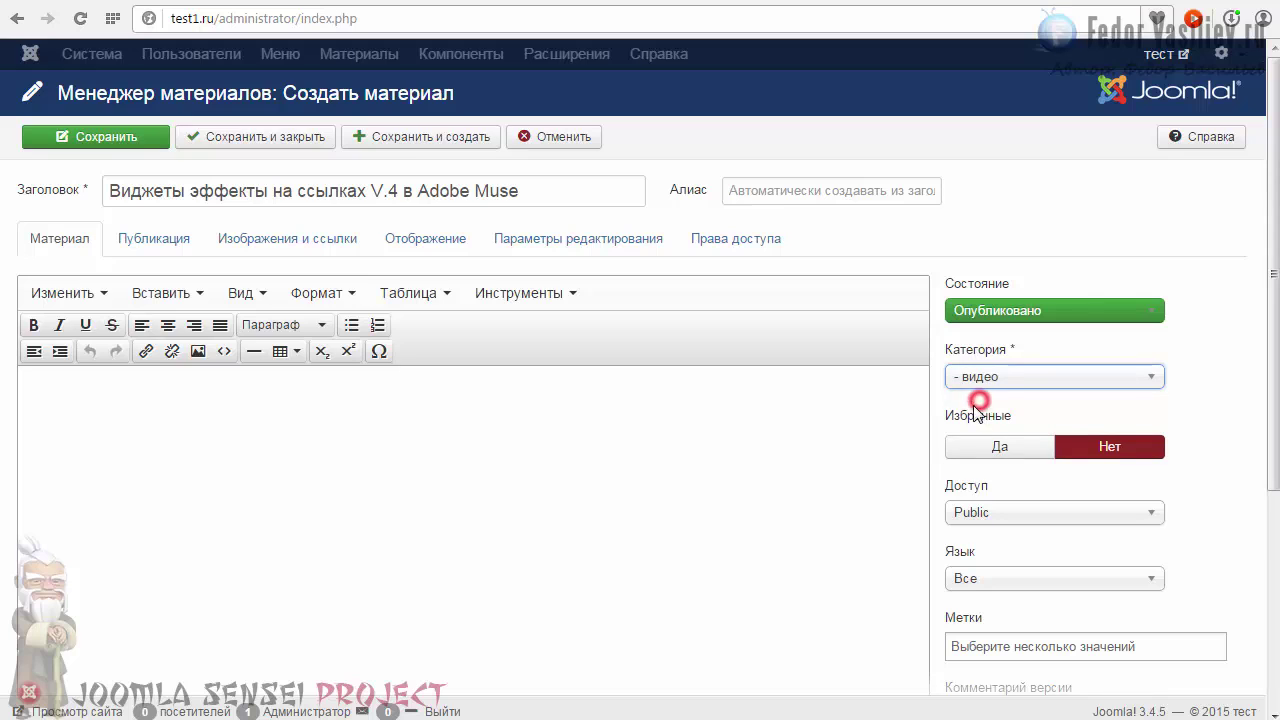
- Place the cursor in the article's text area and open the image insertion dialog
scroll(979, 388, "down", 1)
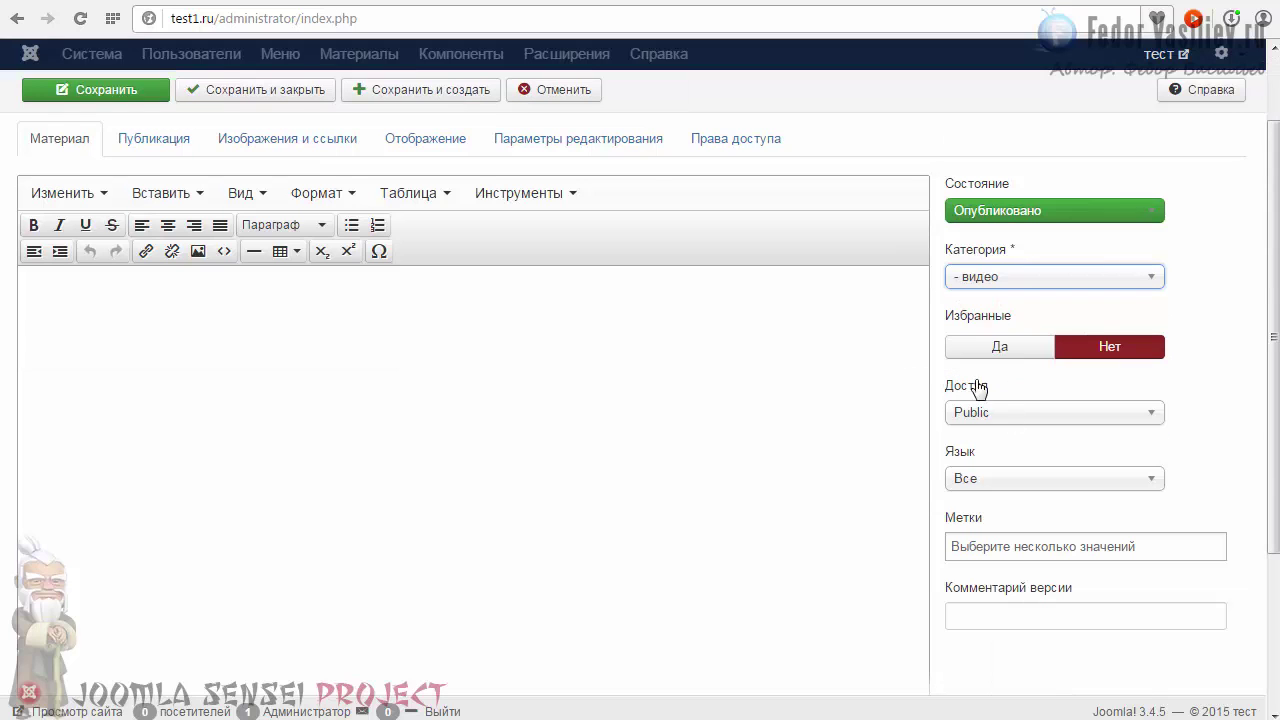
scroll(975, 515, "down", 2)
scroll(845, 515, "up", 3)
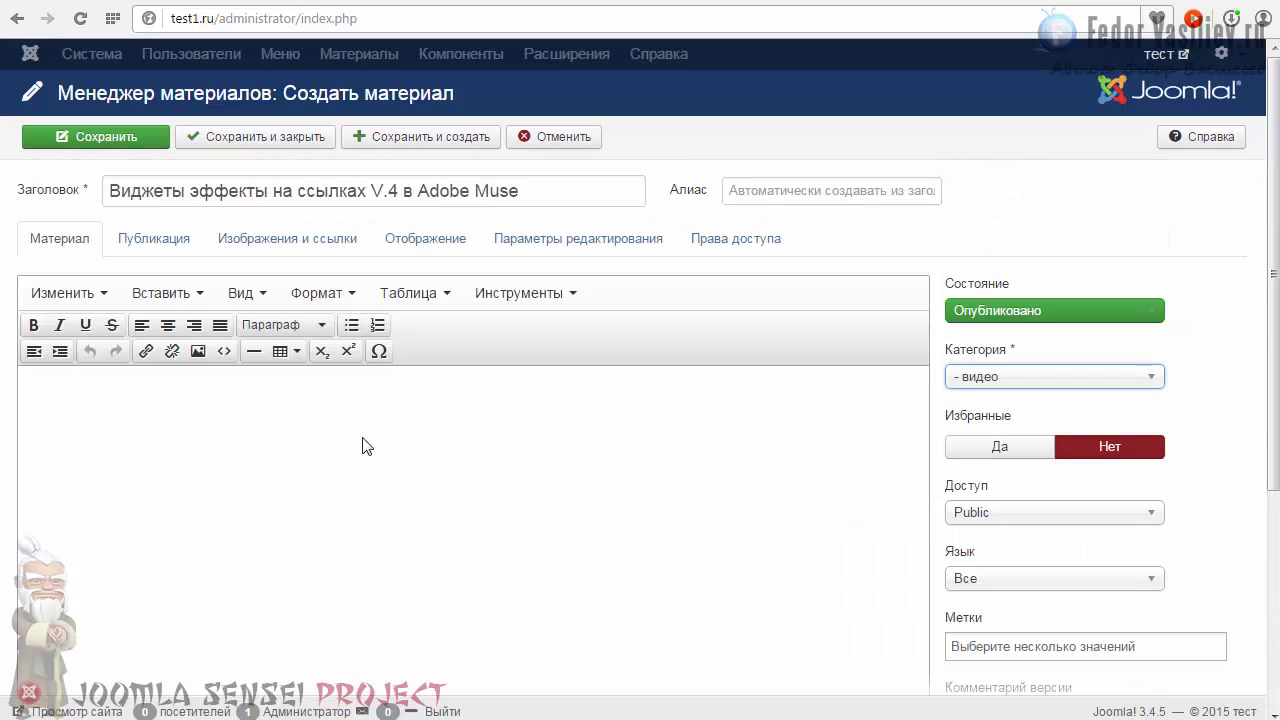
left_click(240, 418)
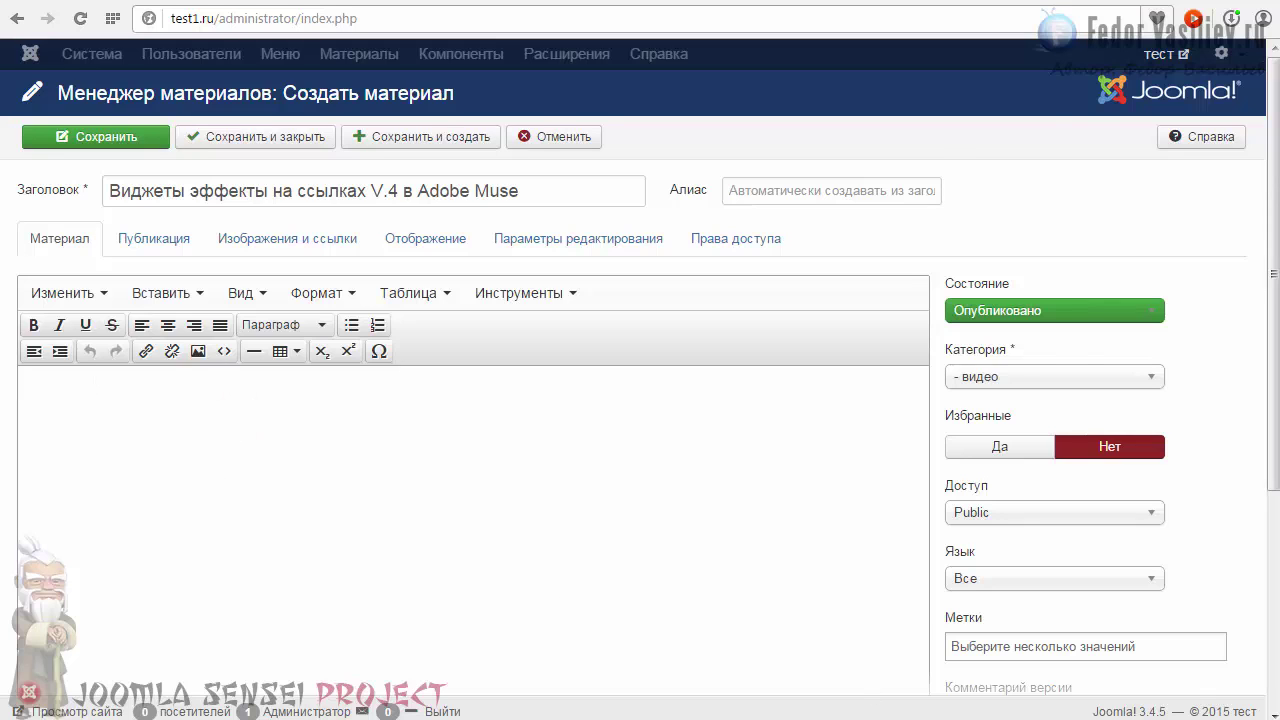
scroll(700, 374, "down", 3)
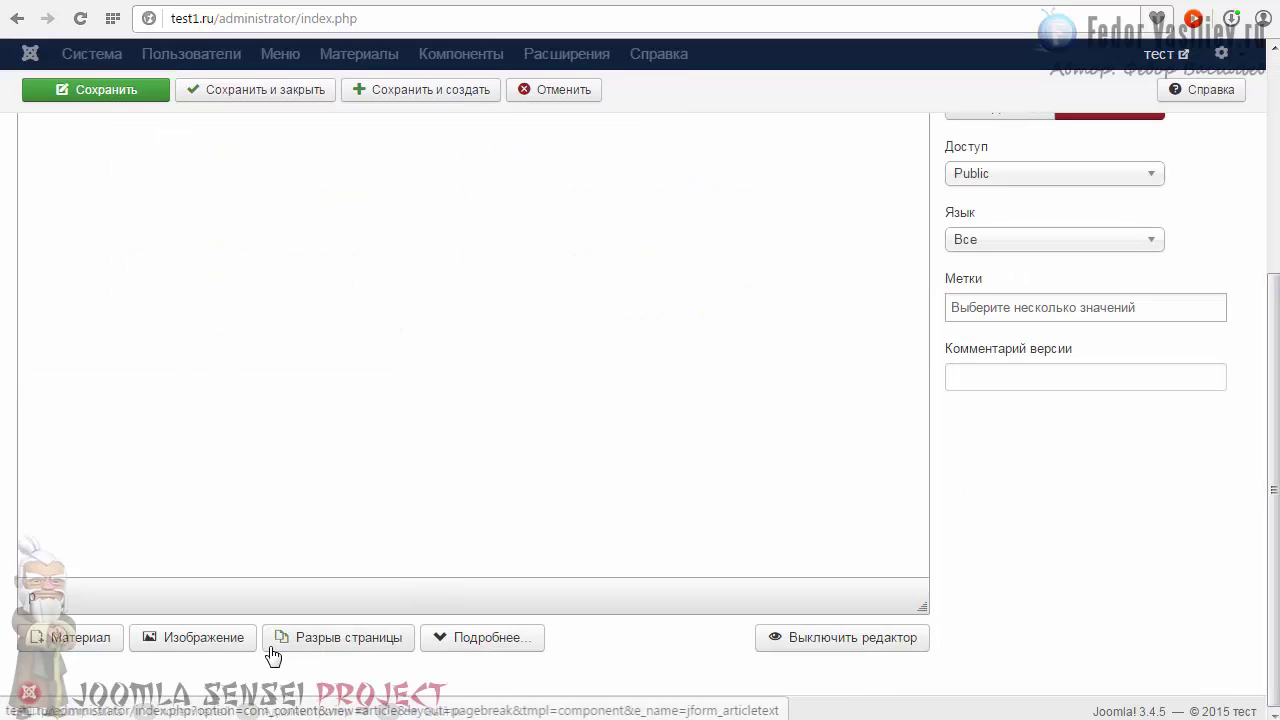
left_click(210, 640)
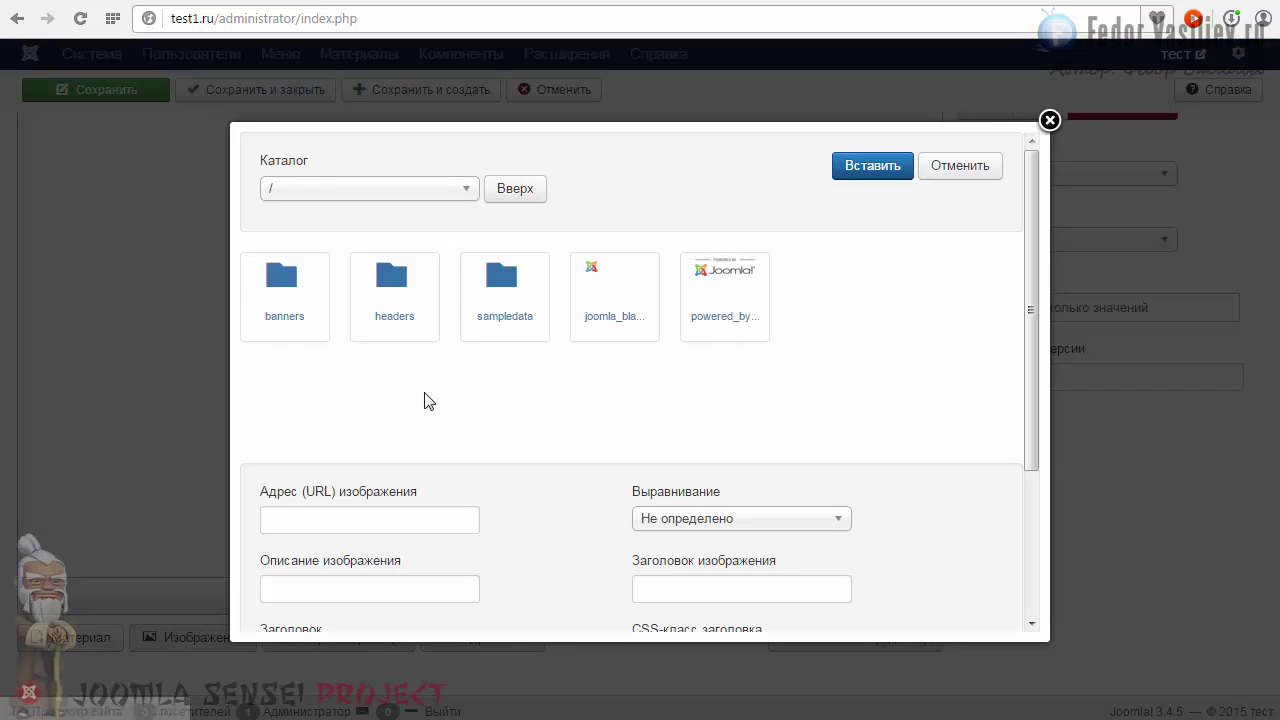
- Choose the file 116.jpg for upload in the image insertion dialog
scroll(526, 465, "down", 2)
scroll(526, 455, "down", 2)
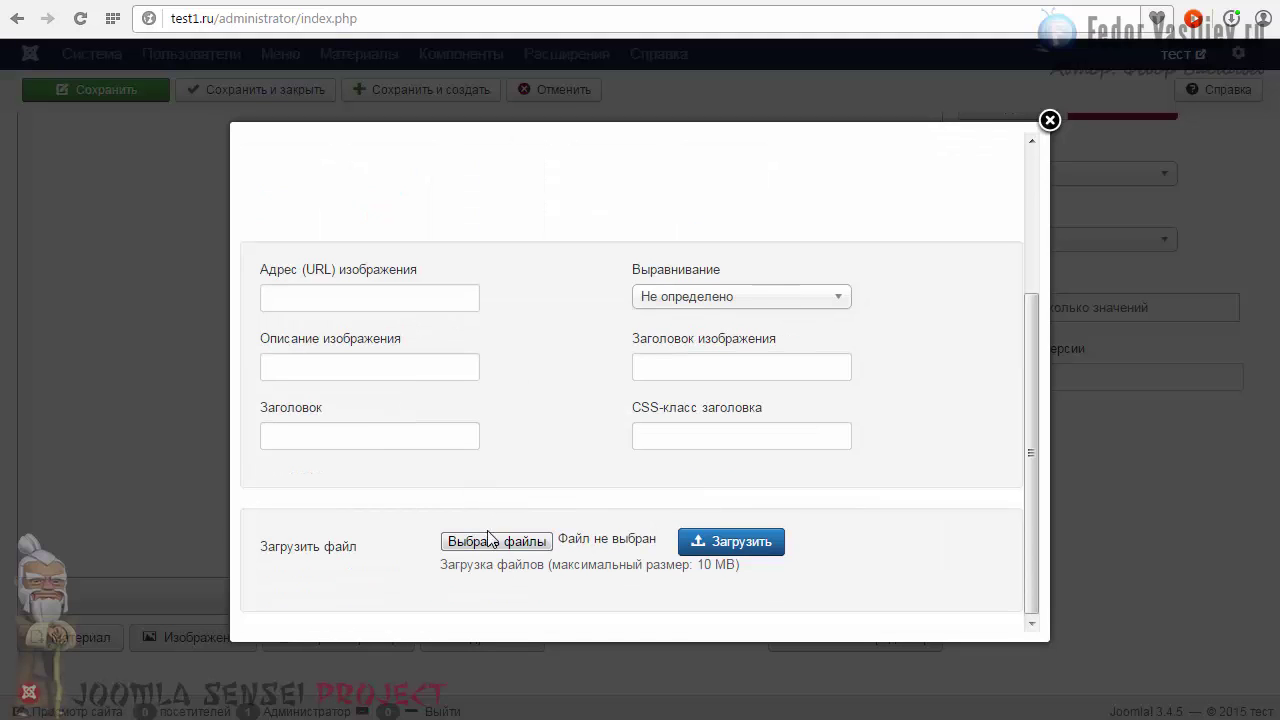
scroll(1030, 553, "up", 5)
scroll(1032, 545, "down", 1)
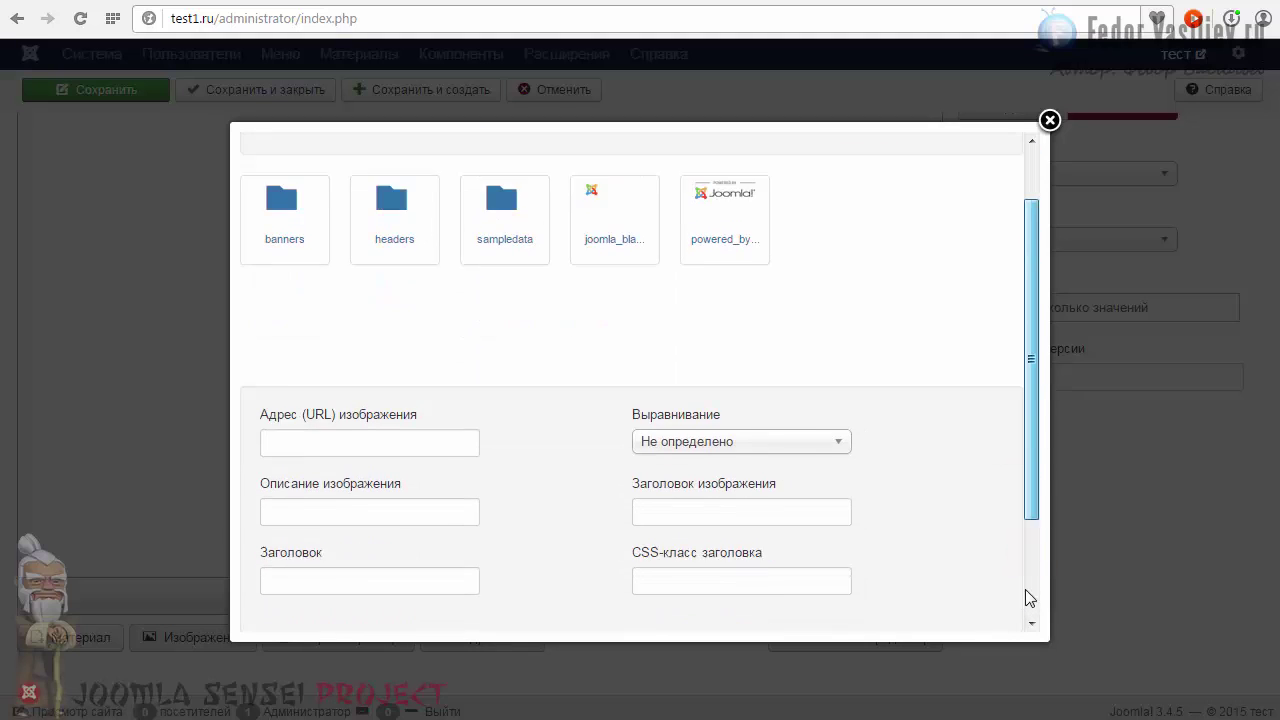
scroll(1028, 598, "down", 2)
left_click(515, 537)
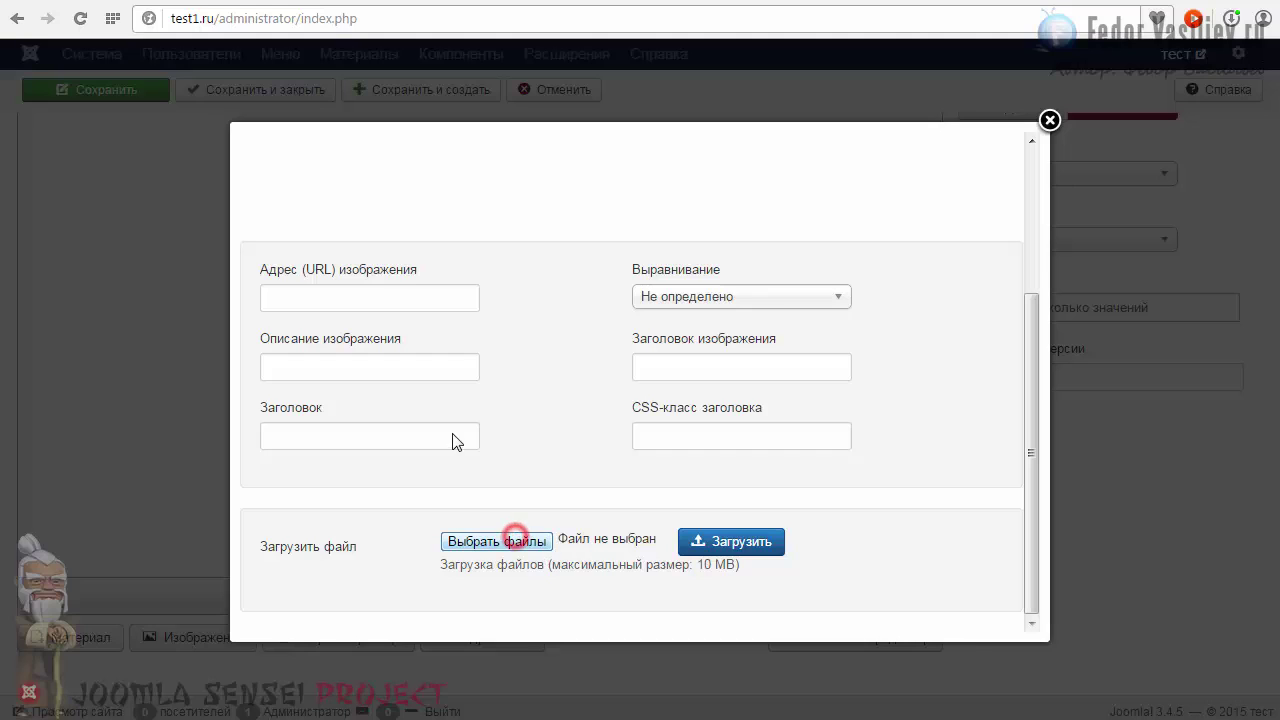
left_click(325, 80)
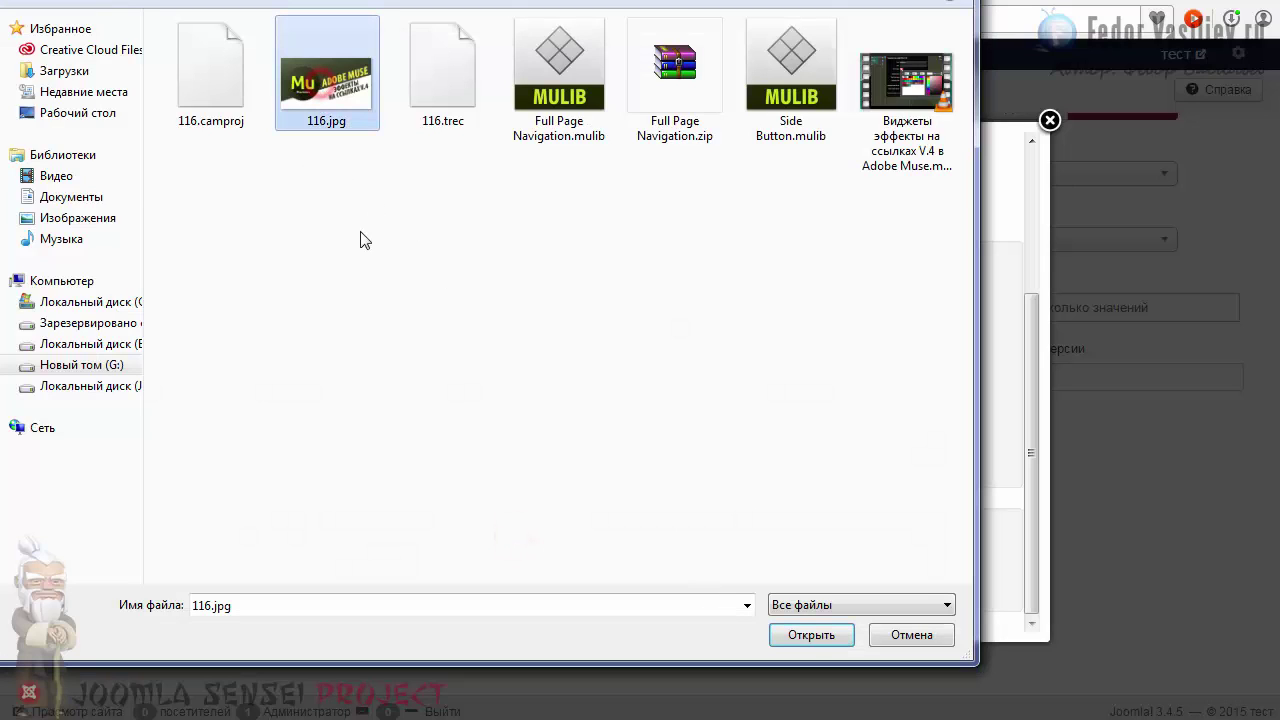
left_click(788, 636)
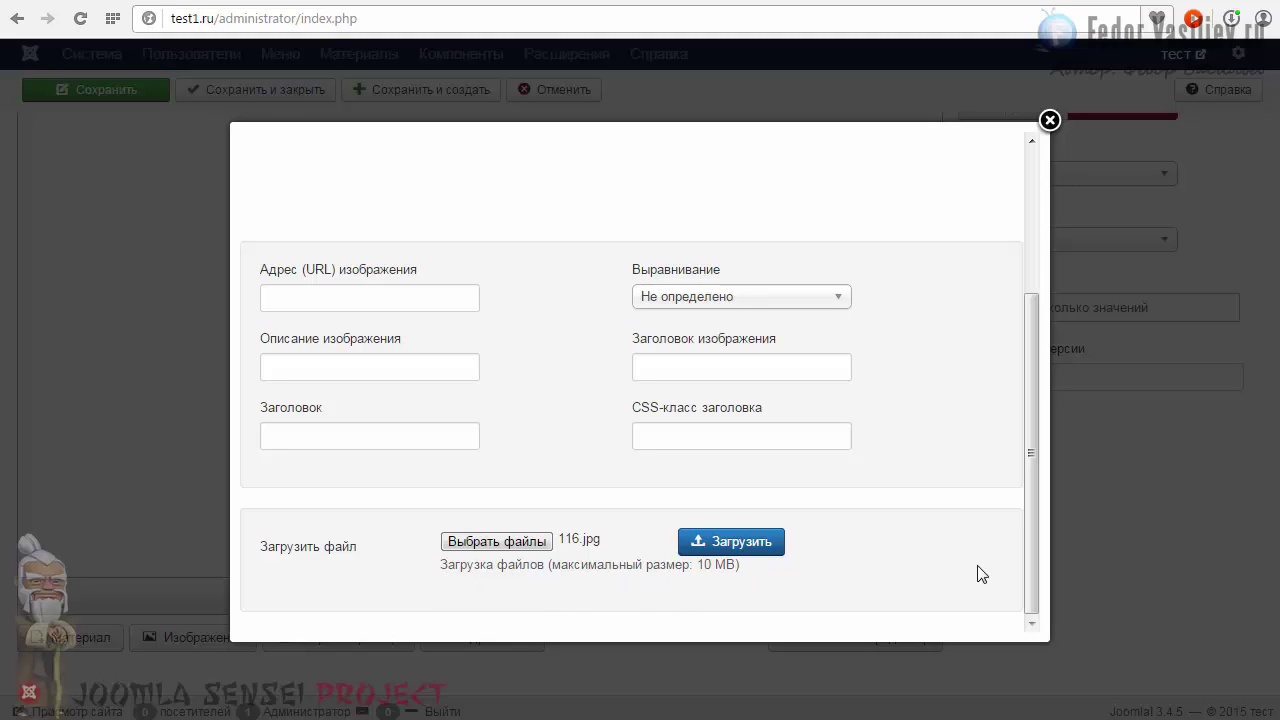
- Set the image's alignment to Центр and check its caption and description fields
left_click_drag(1027, 575, 1023, 517)
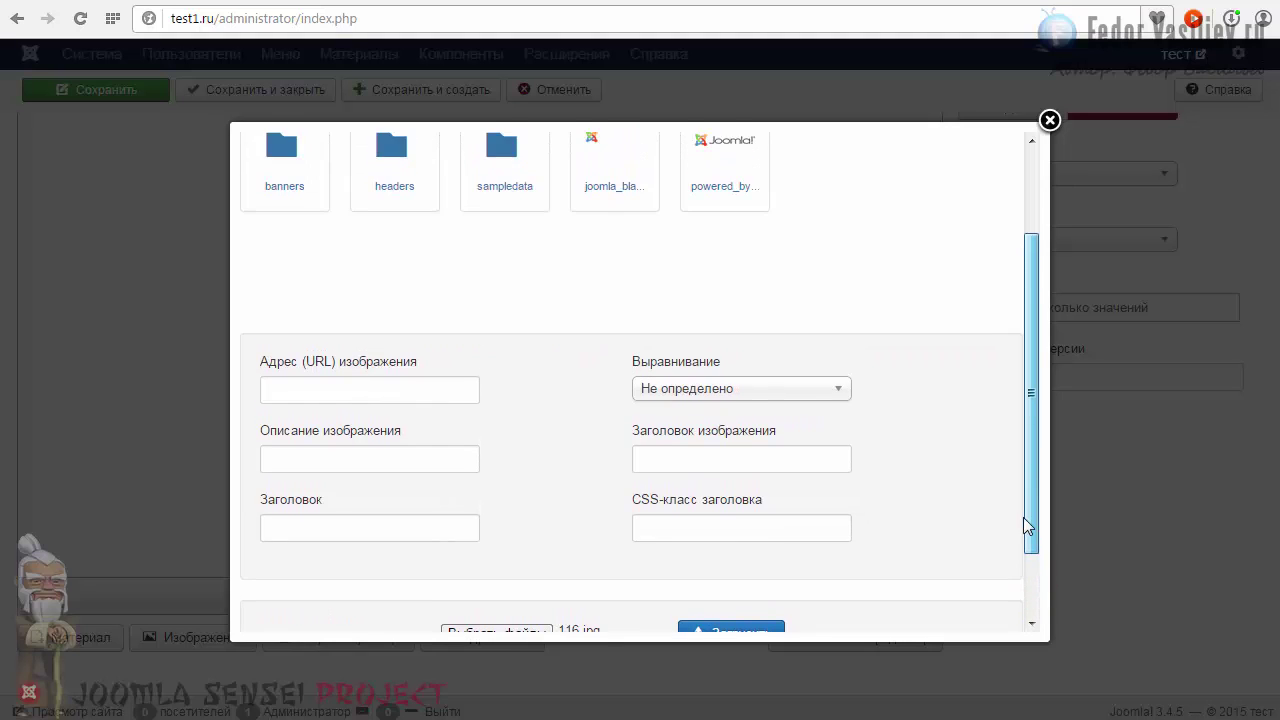
left_click(760, 393)
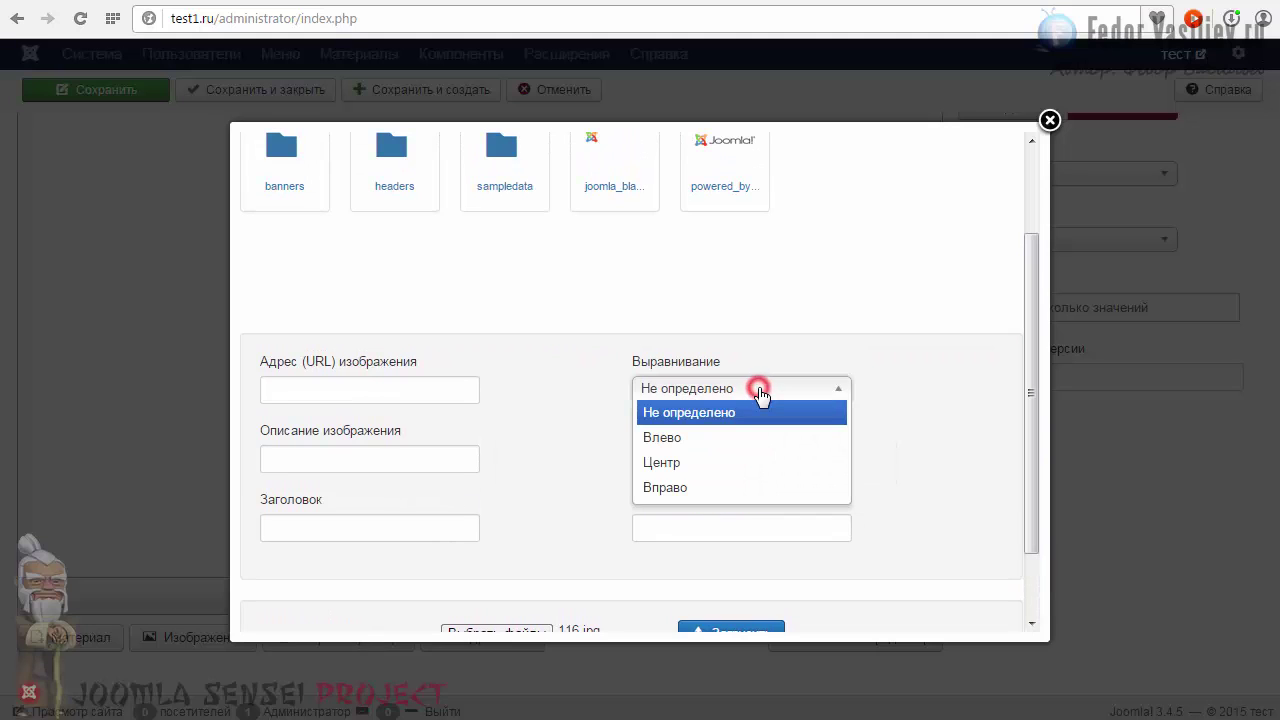
left_click(697, 463)
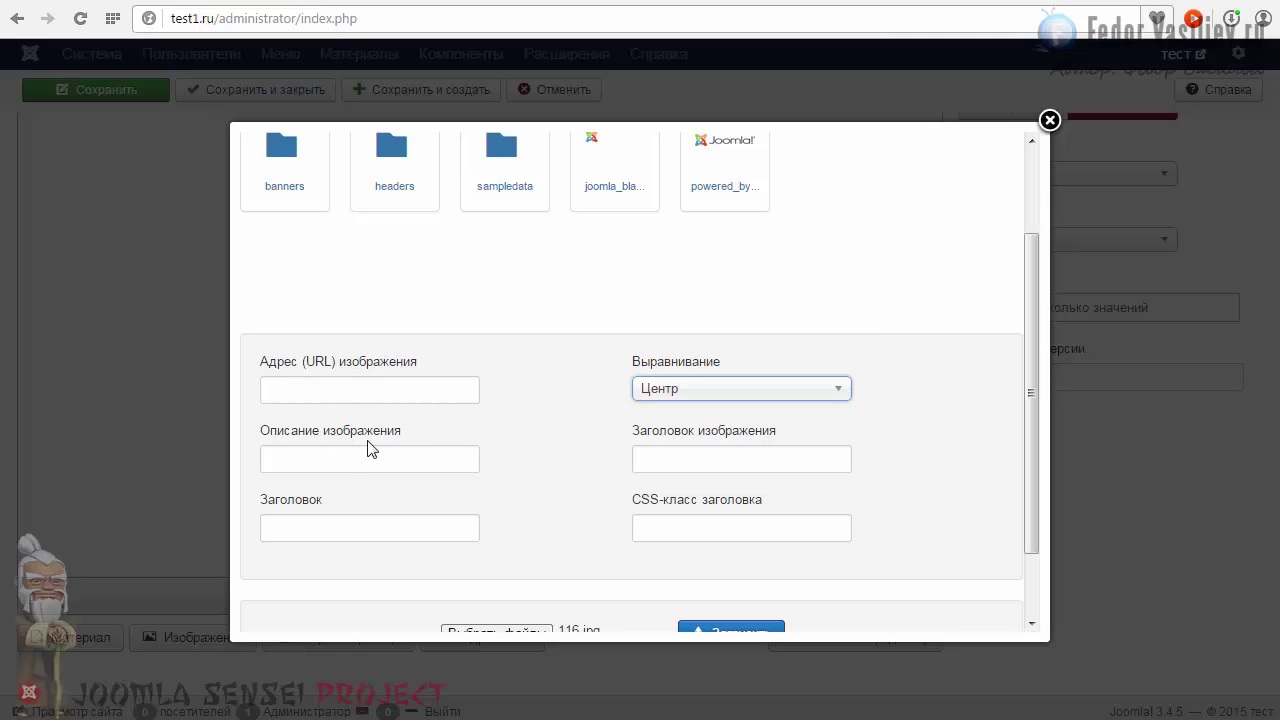
left_click(310, 526)
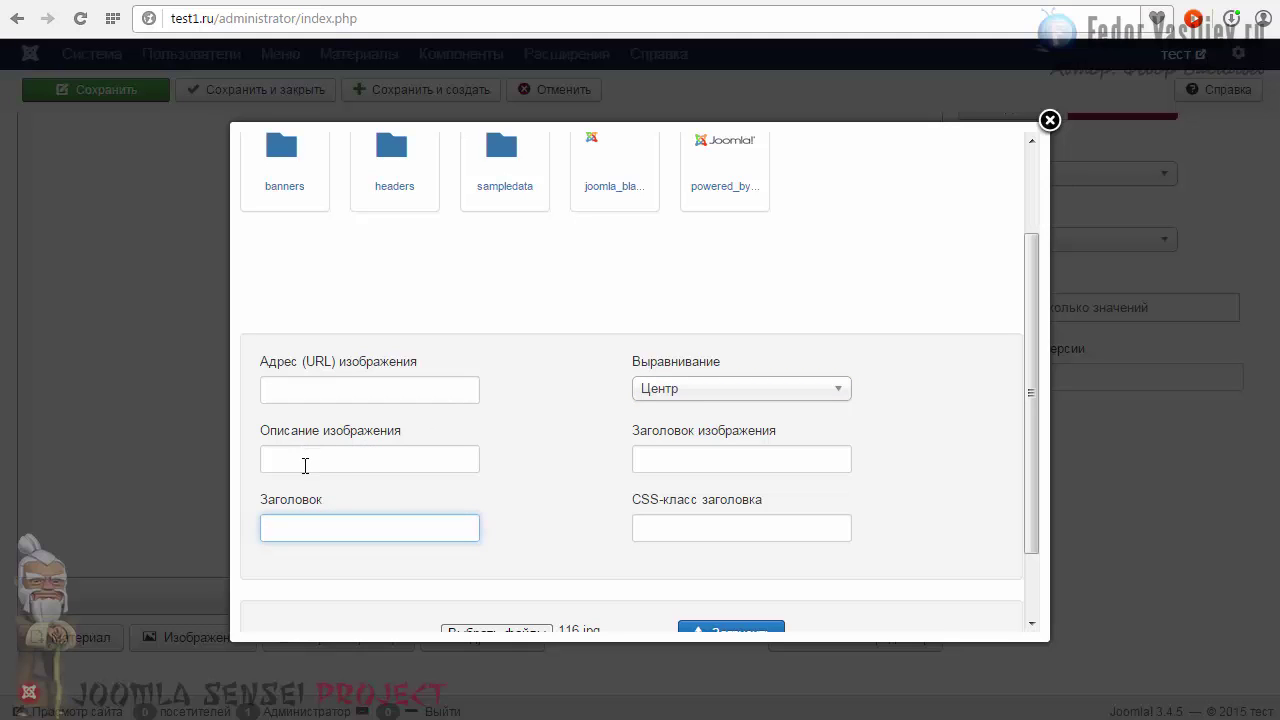
left_click(303, 464)
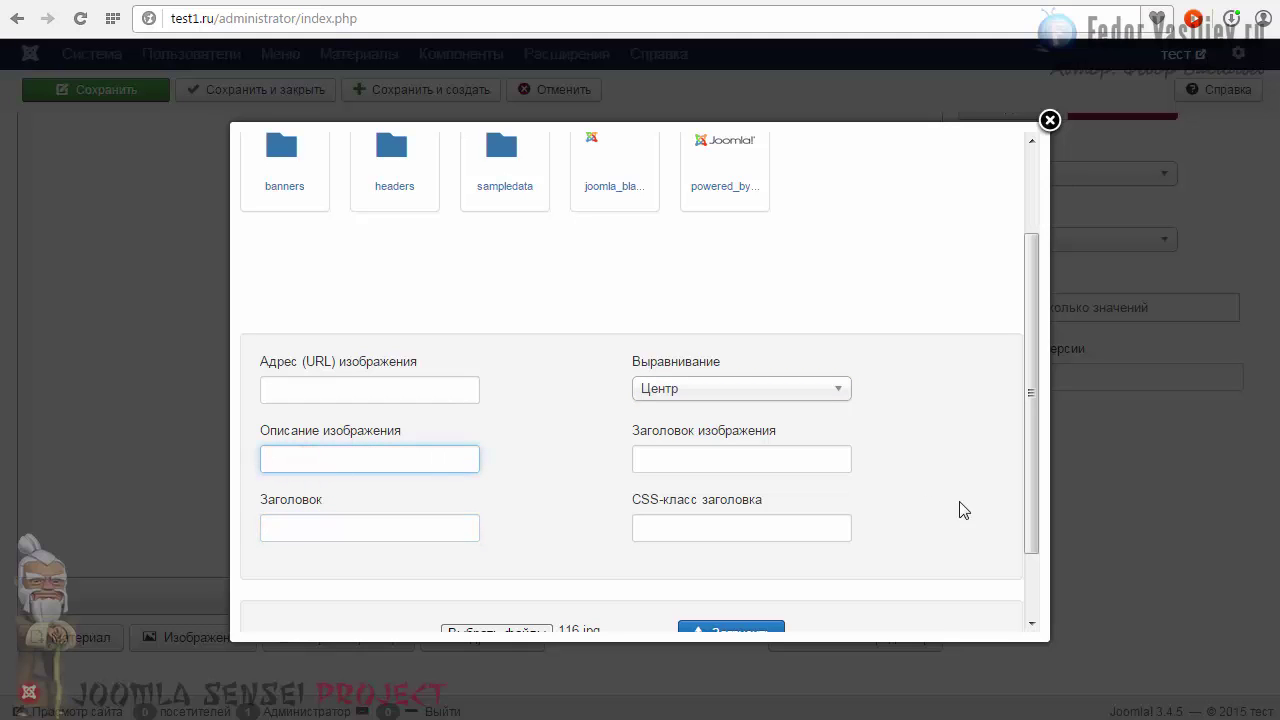
scroll(848, 600, "down", 2)
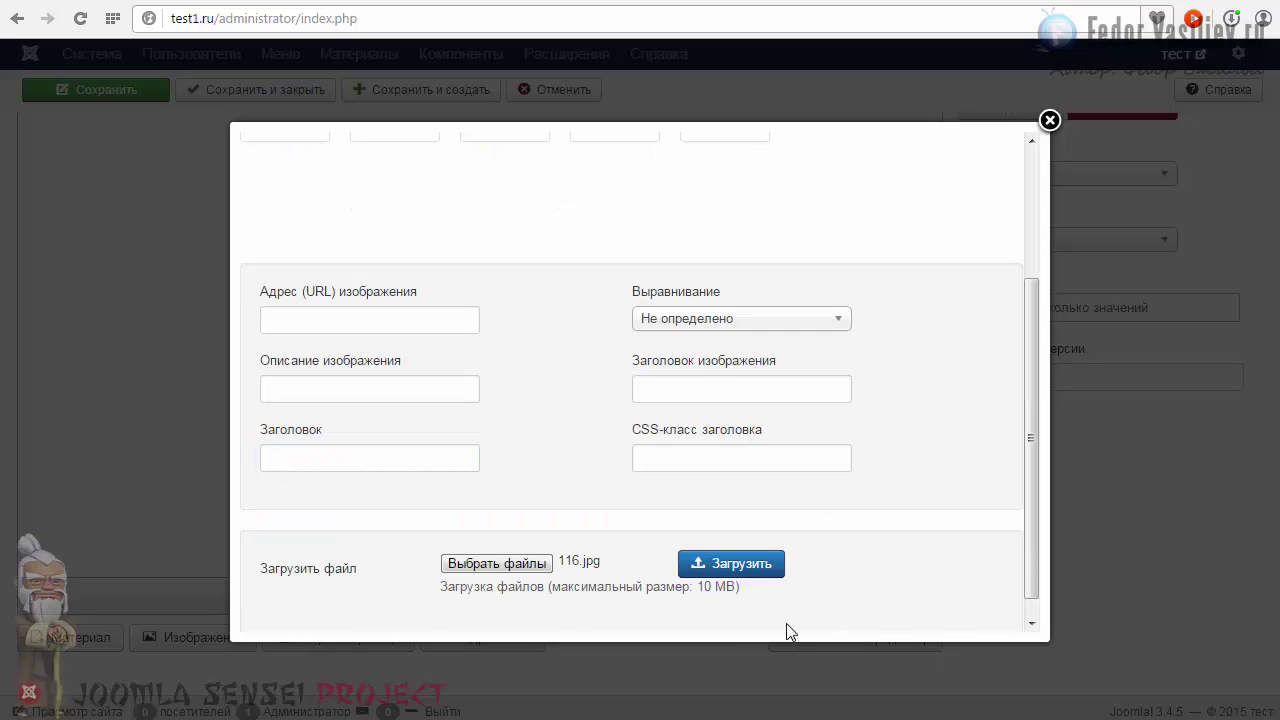
- Upload 116.jpg, select it in the image list and insert it into the article
left_click(724, 568)
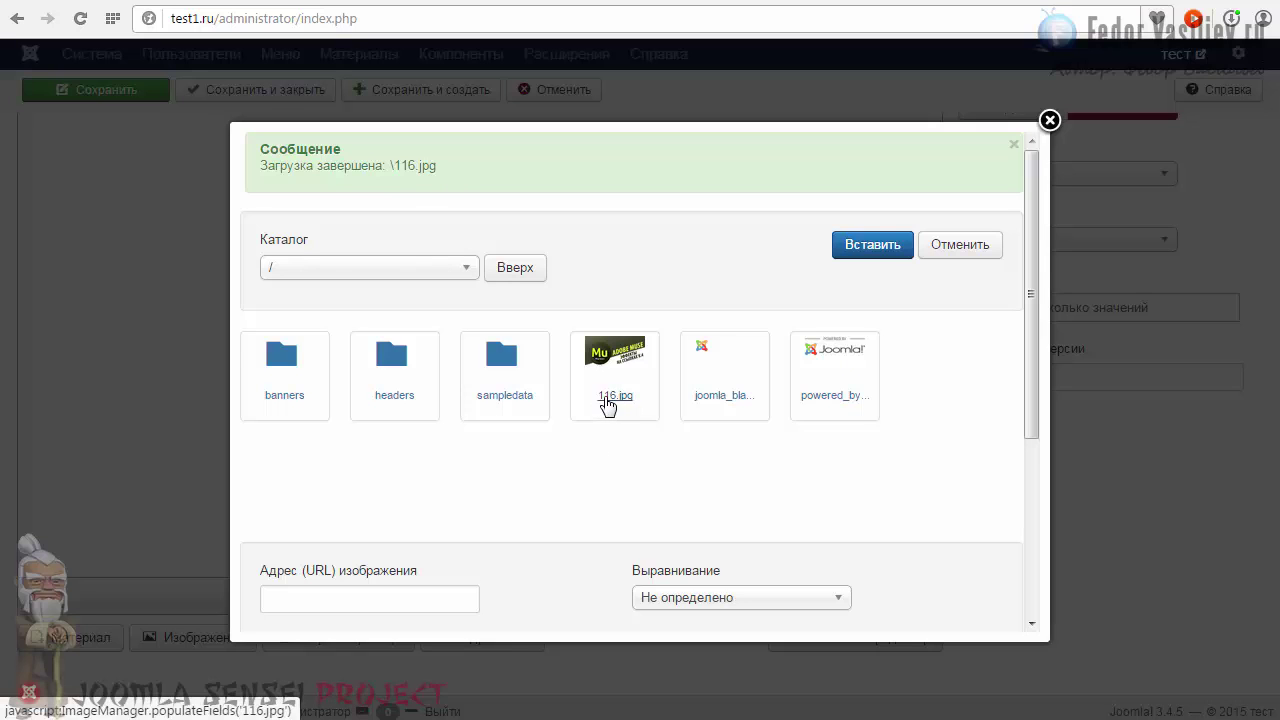
left_click(615, 363)
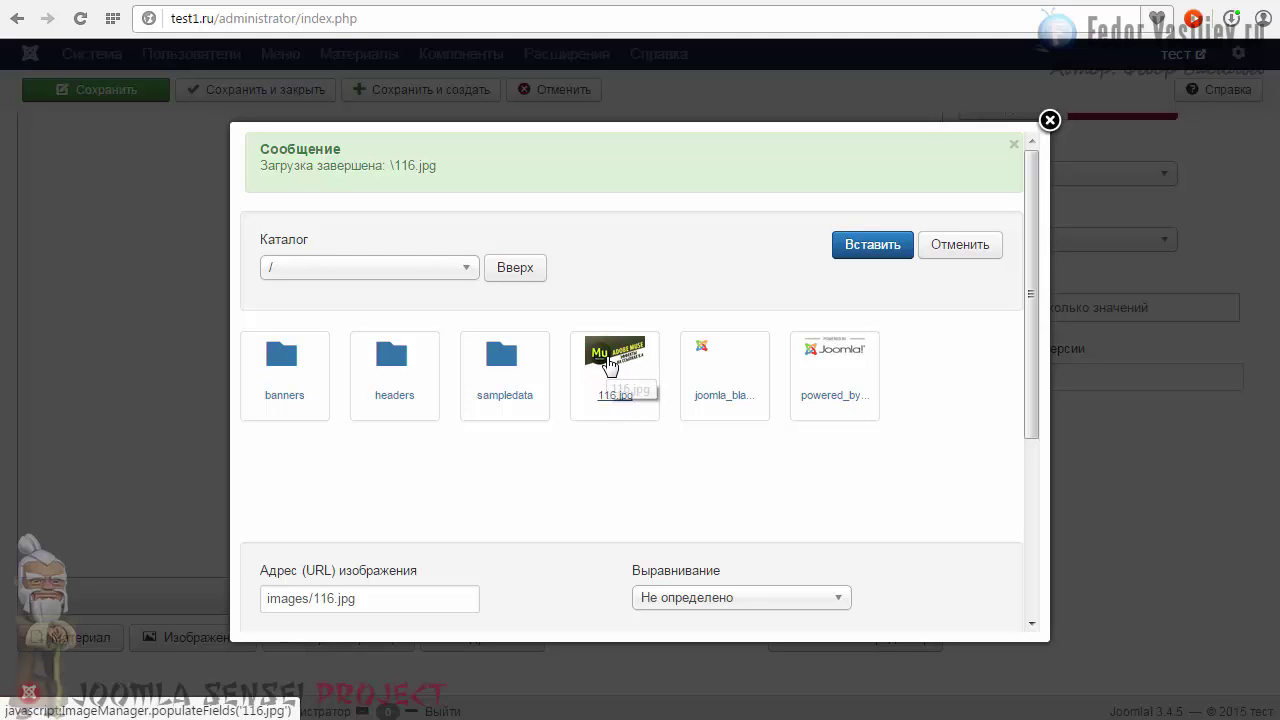
left_click(838, 255)
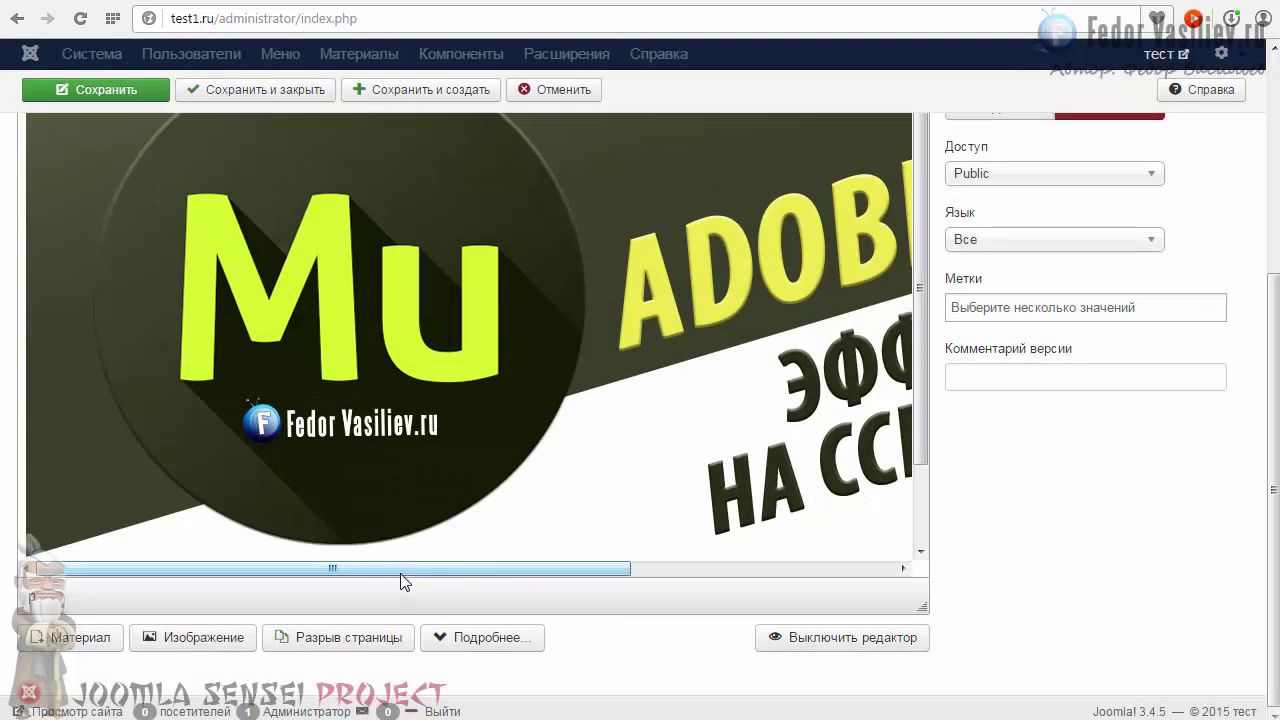
- Shrink the inserted image so that its width takes up about 60% of the editor area
left_click_drag(409, 572, 745, 567)
left_click(755, 529)
scroll(684, 458, "up", 2)
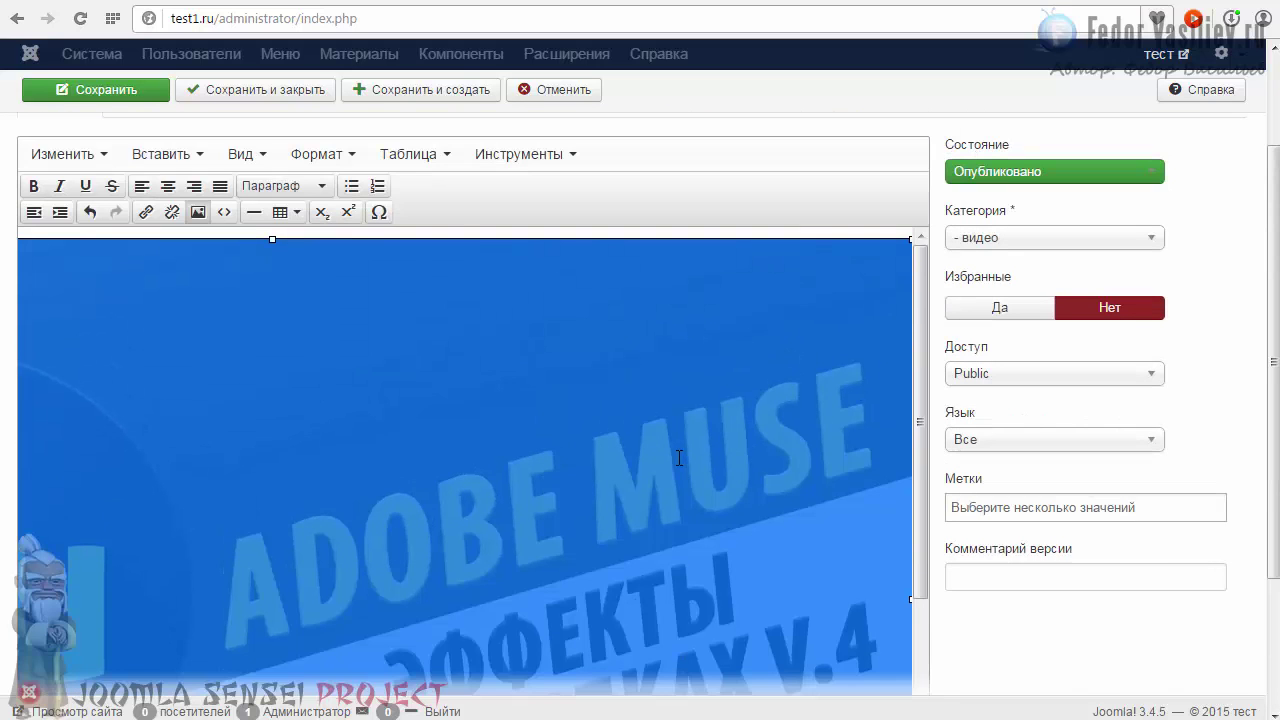
scroll(472, 534, "up", 2)
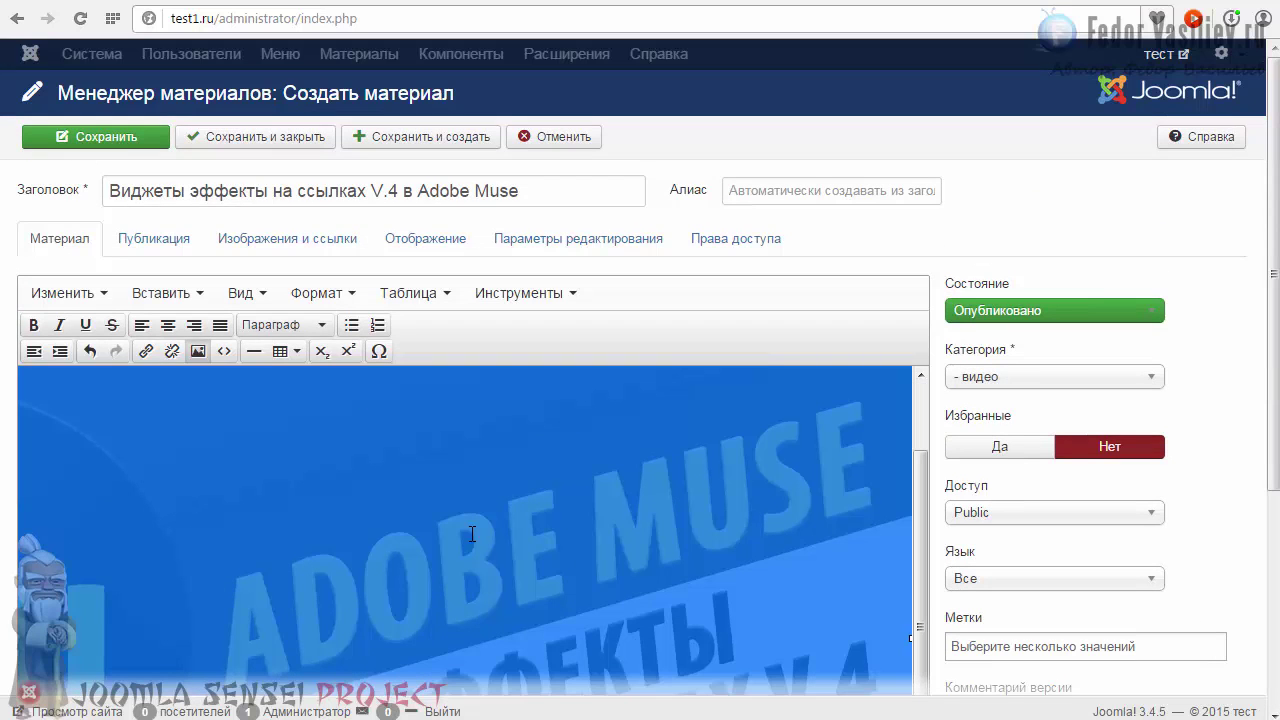
scroll(472, 534, "down", 2)
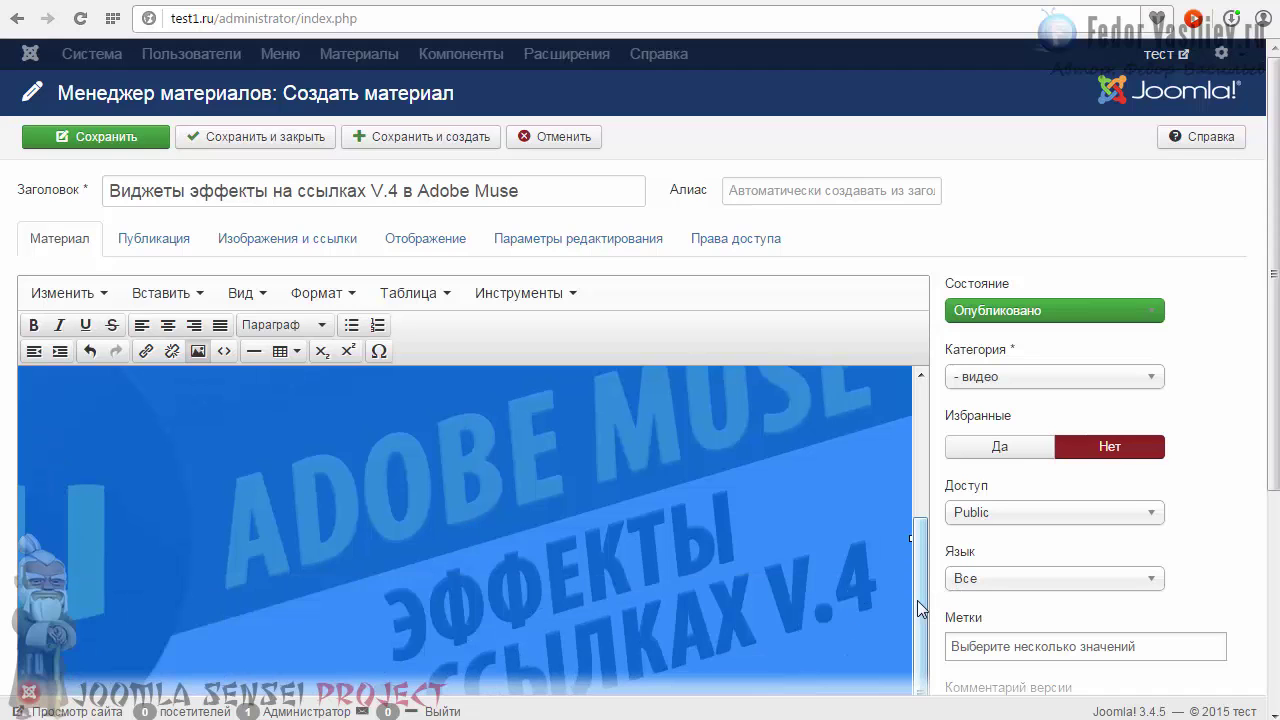
left_click_drag(917, 600, 918, 442)
left_click(450, 482)
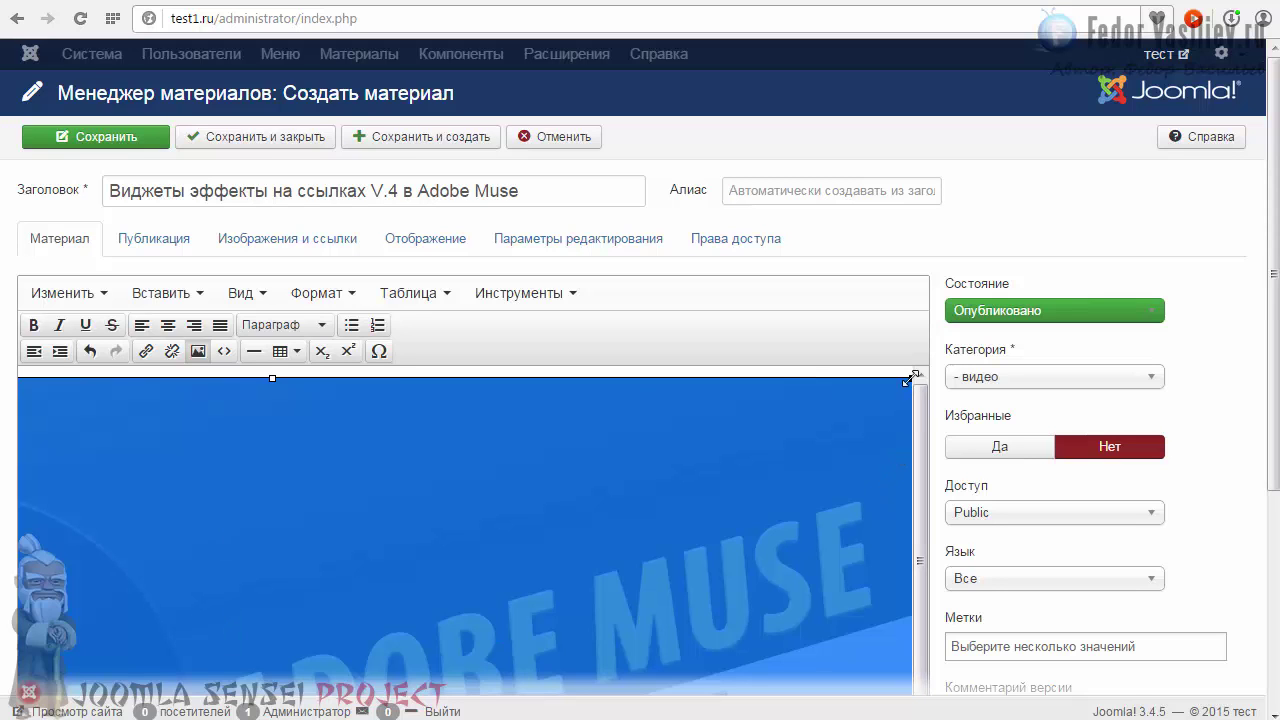
left_click_drag(911, 378, 549, 519)
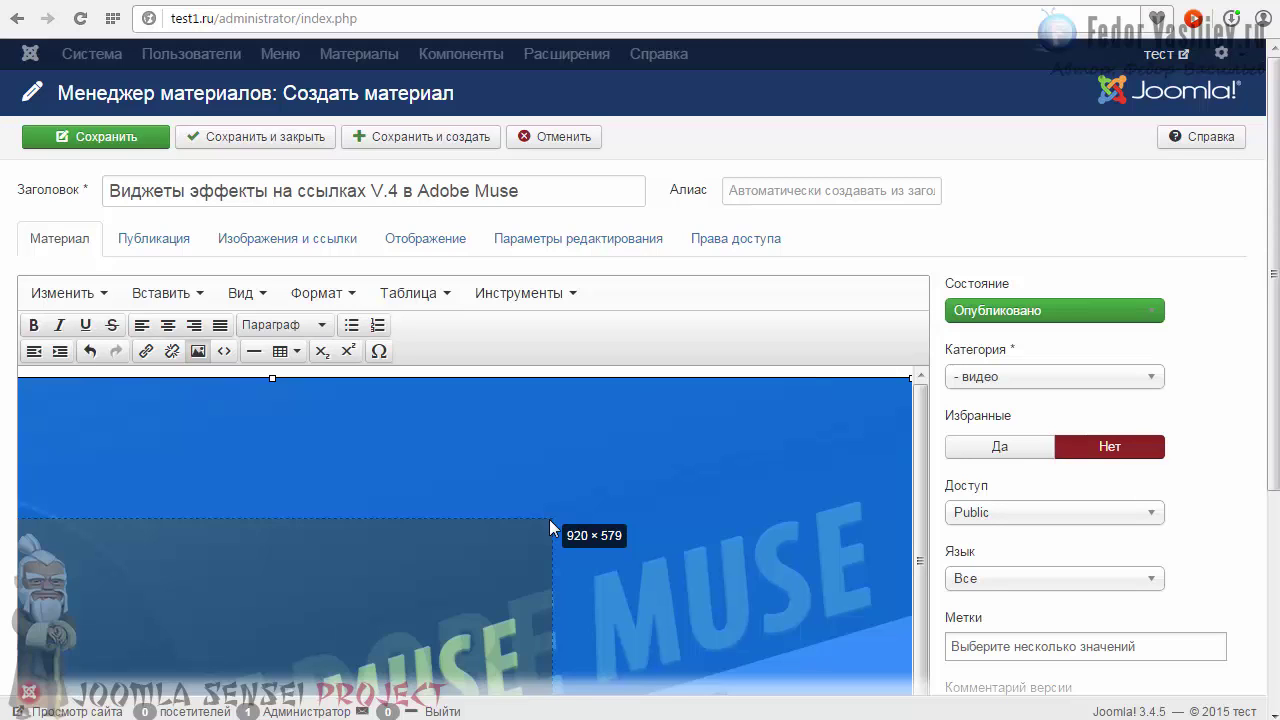
left_click_drag(549, 519, 162, 657)
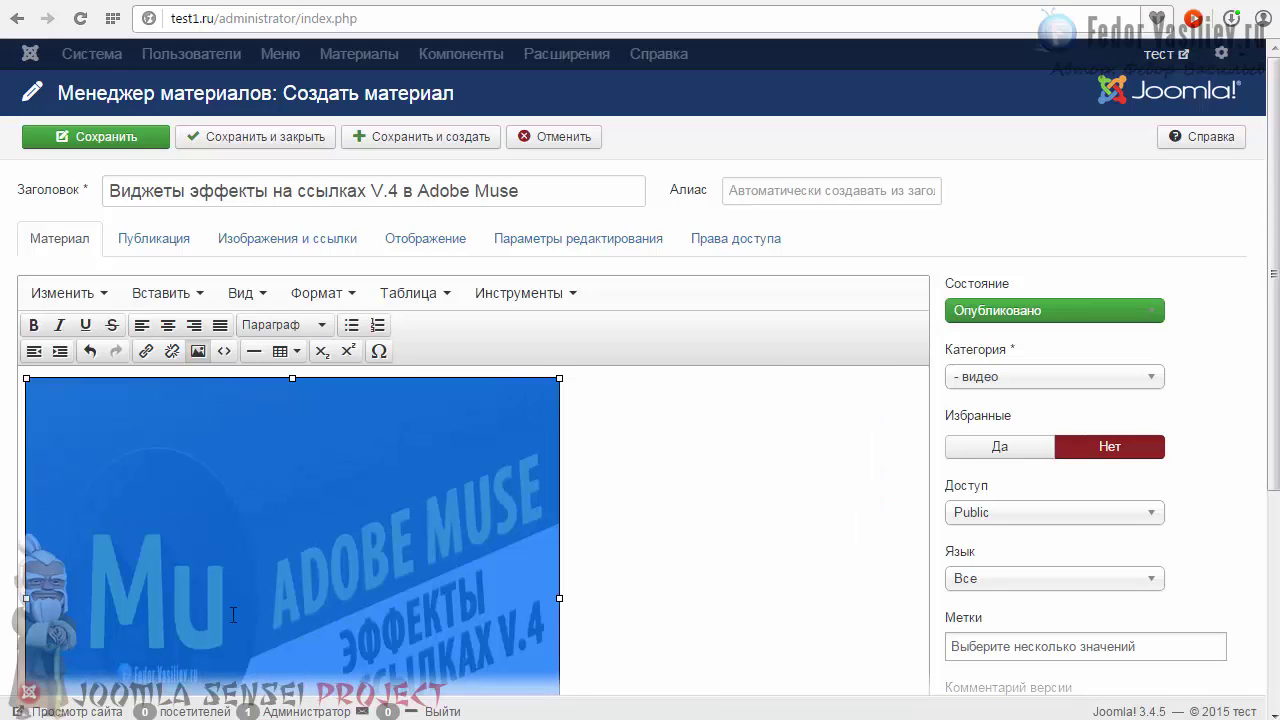
- Enlarge the image until it spans most of the editor area's width
left_click(600, 594)
left_click(480, 594)
left_click_drag(562, 588, 803, 403)
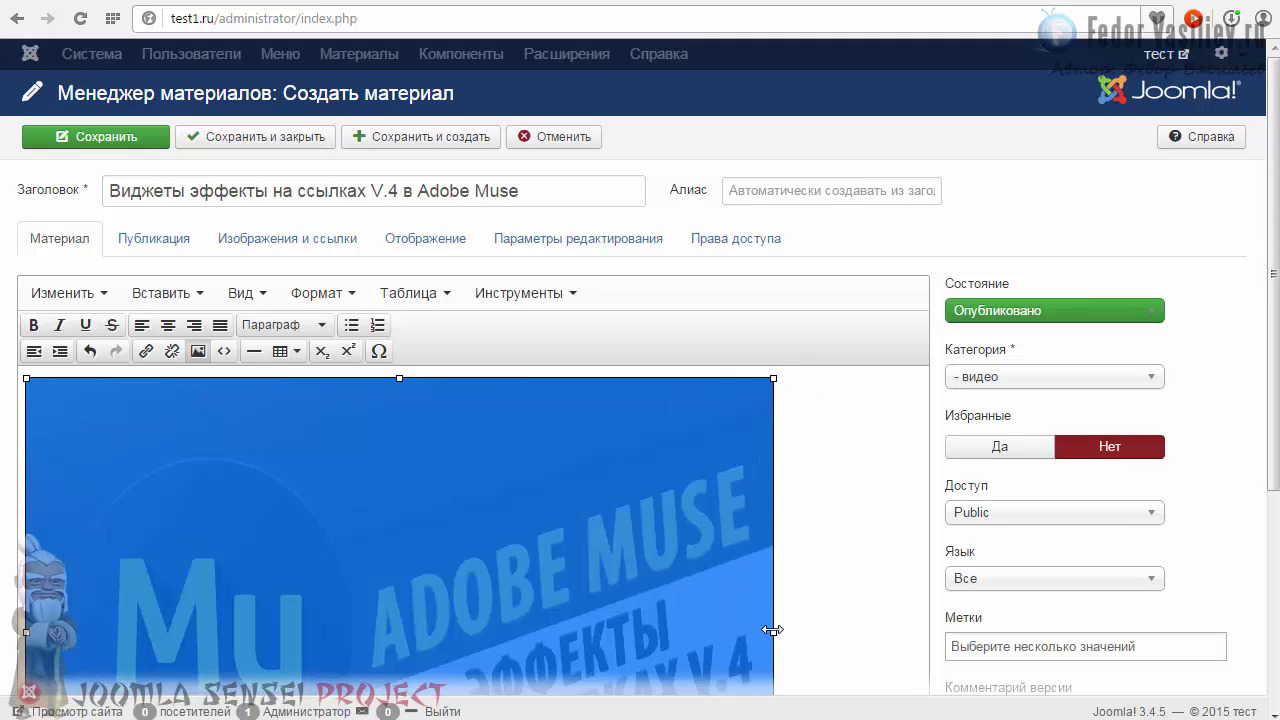
left_click_drag(772, 632, 808, 643)
- Shrink the image in two stages to a little over a third of the editor area's width
left_click_drag(808, 378, 551, 527)
left_click(580, 537)
left_click(623, 523)
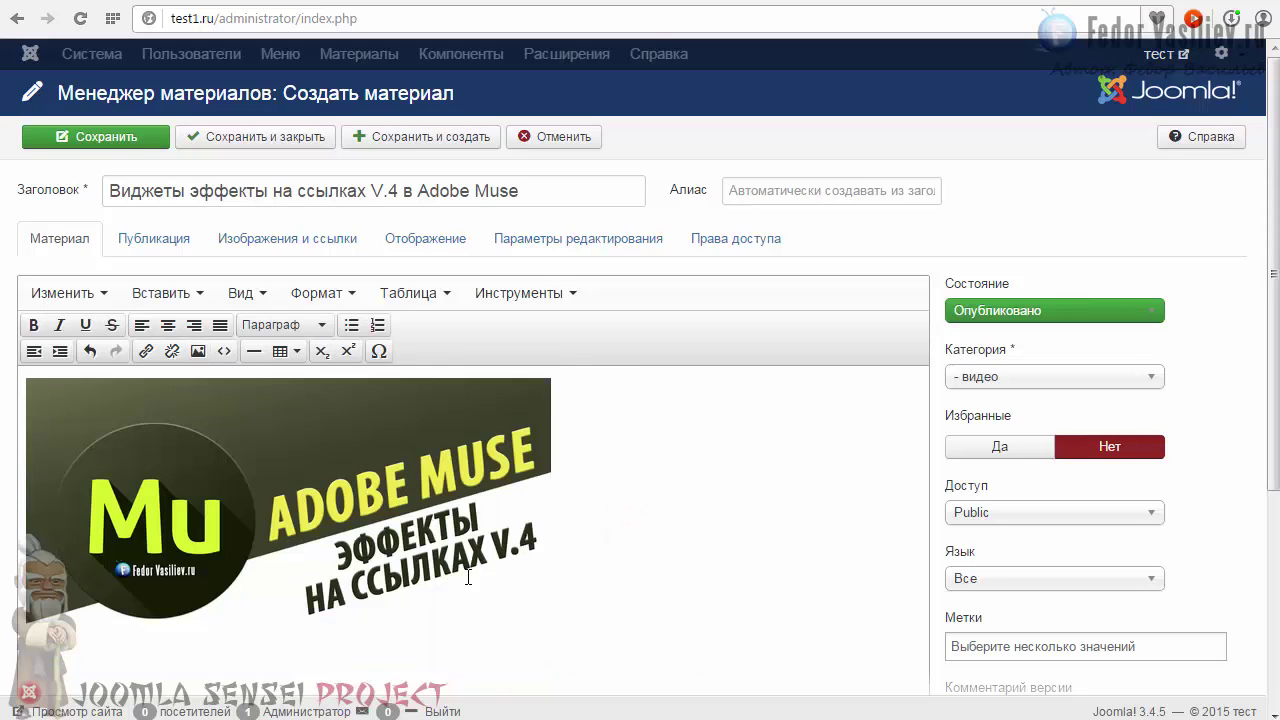
left_click(466, 577)
left_click_drag(551, 664, 358, 568)
left_click(425, 529)
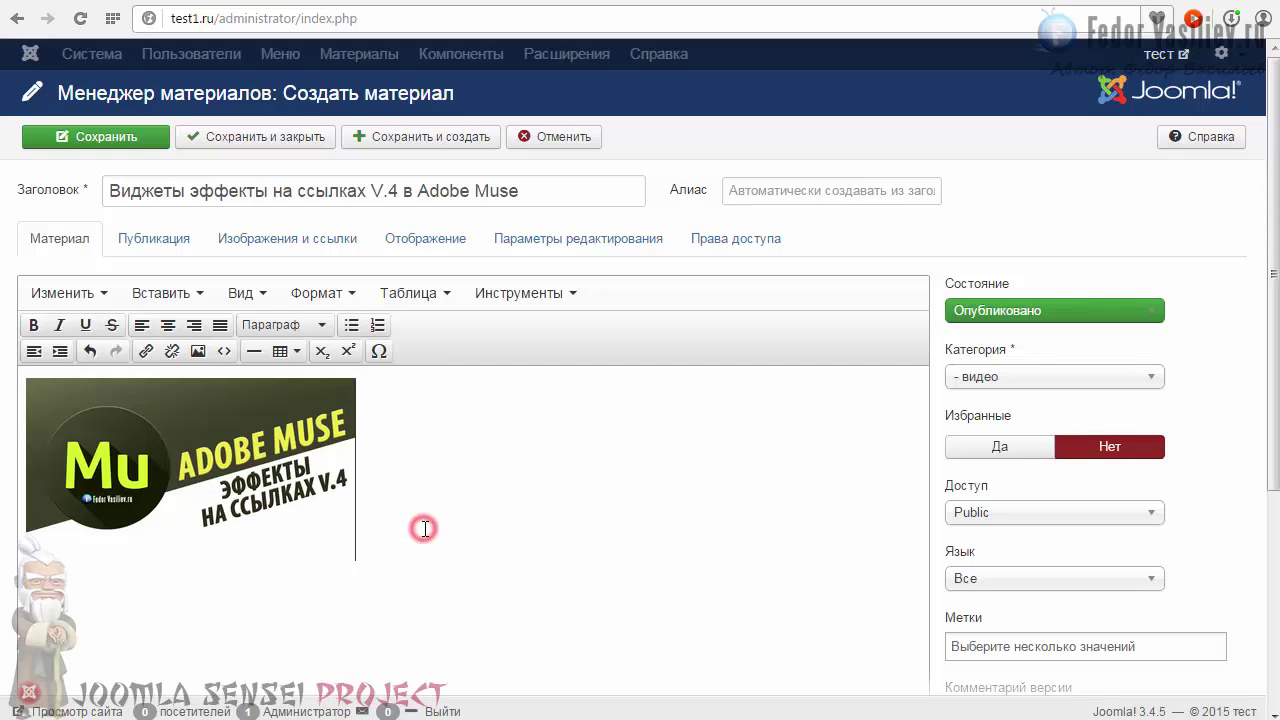
scroll(425, 529, "down", 3)
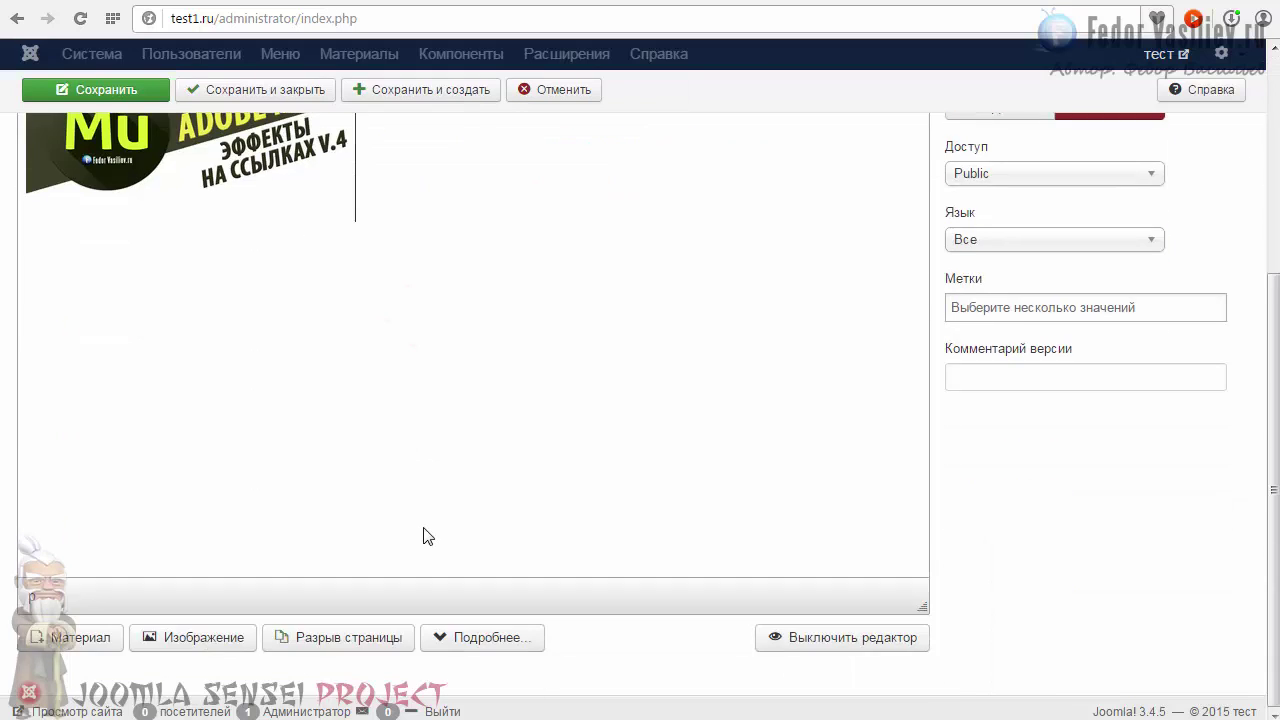
scroll(424, 533, "up", 3)
scroll(806, 529, "down", 2)
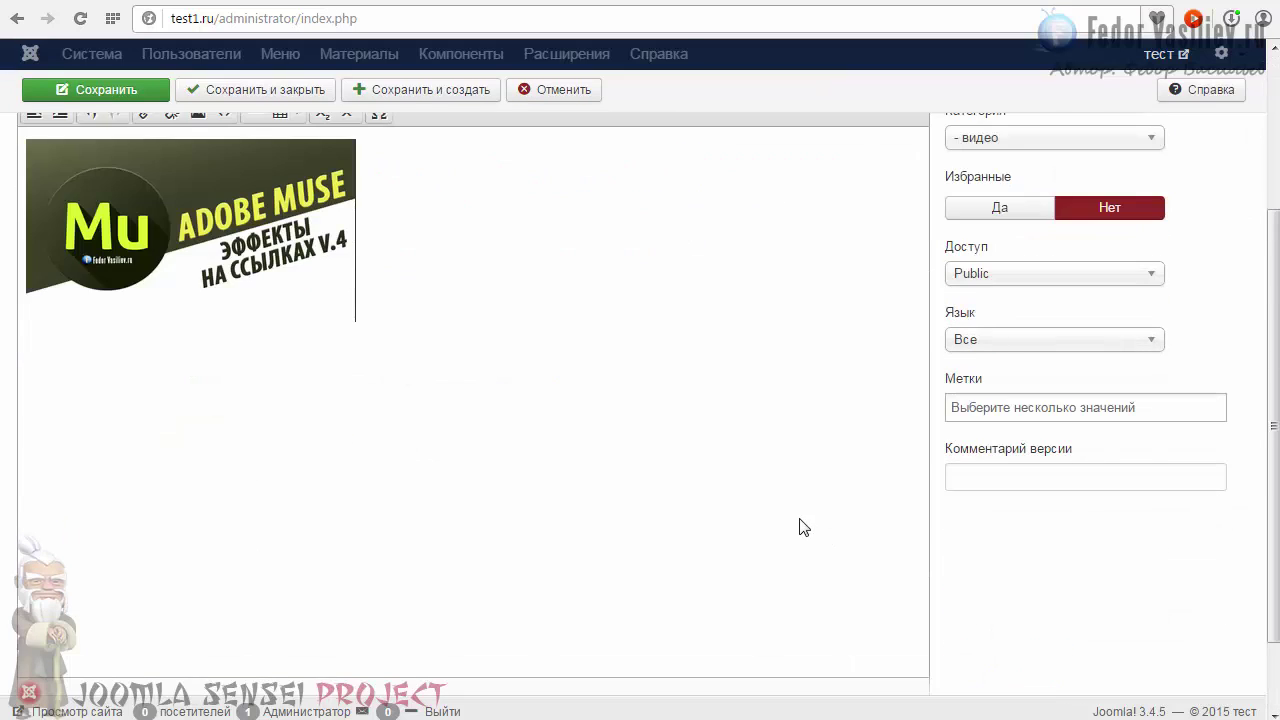
left_click_drag(1270, 613, 1268, 538)
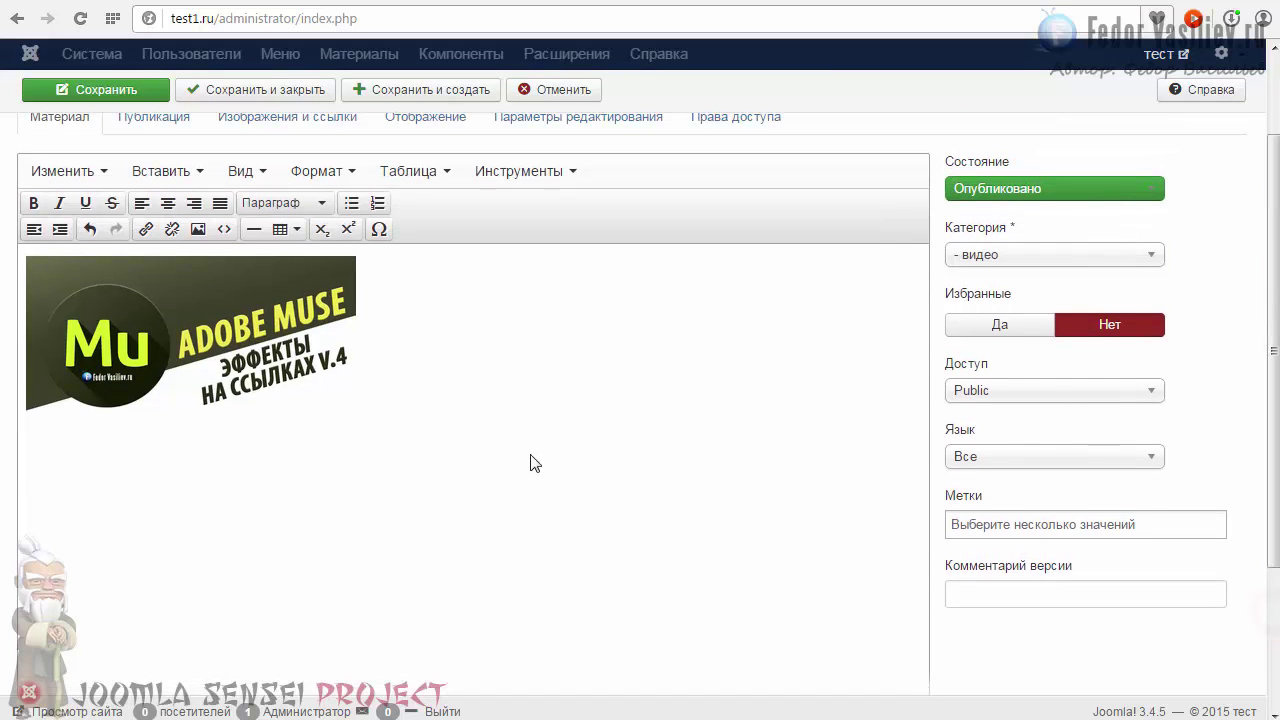
left_click(320, 384)
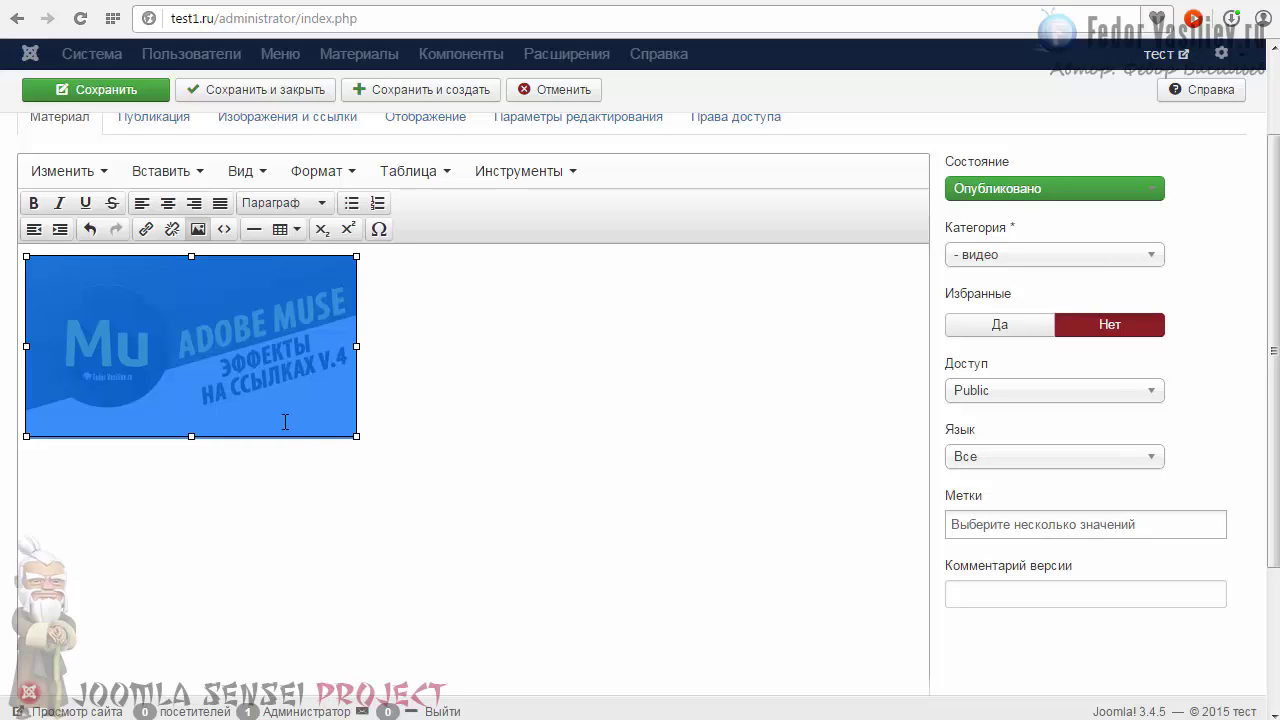
left_click(516, 394)
scroll(543, 371, "up", 1)
scroll(543, 371, "down", 1)
left_click(289, 380)
- Start a new paragraph below the image and paste the lesson description with its author line
left_click(399, 376)
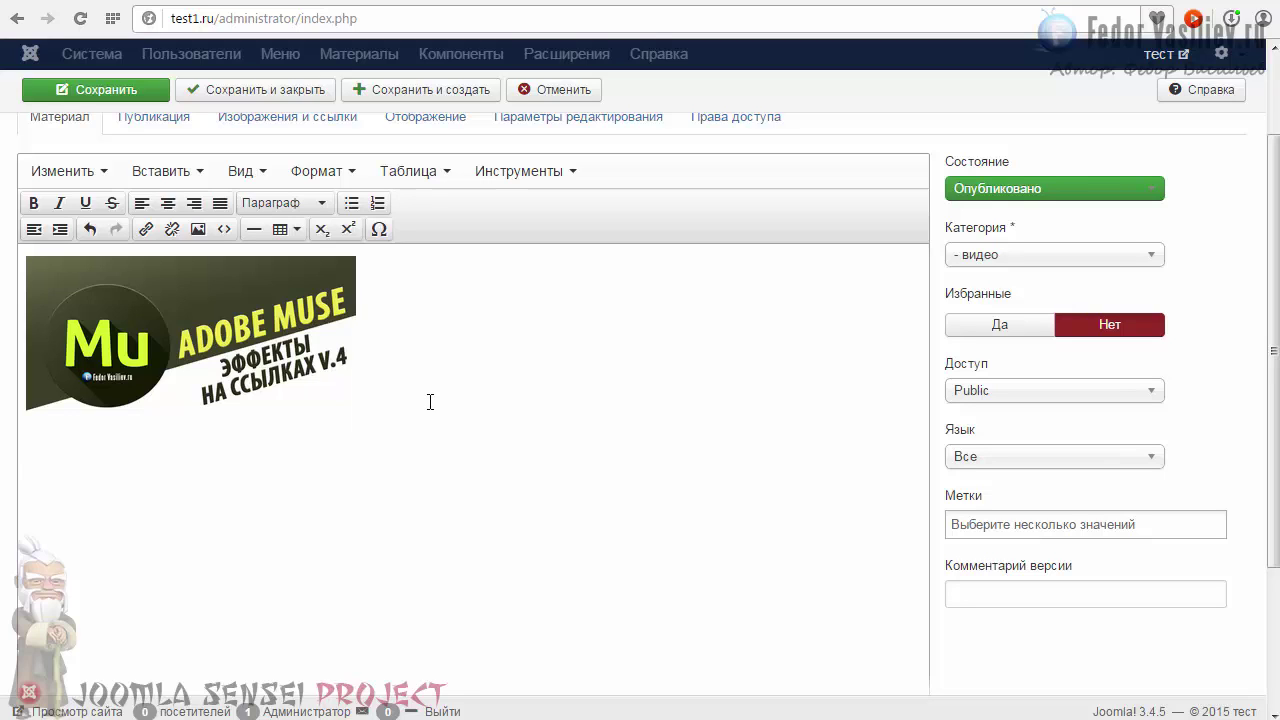
key("Return")
right_click(46, 458)
left_click(104, 567)
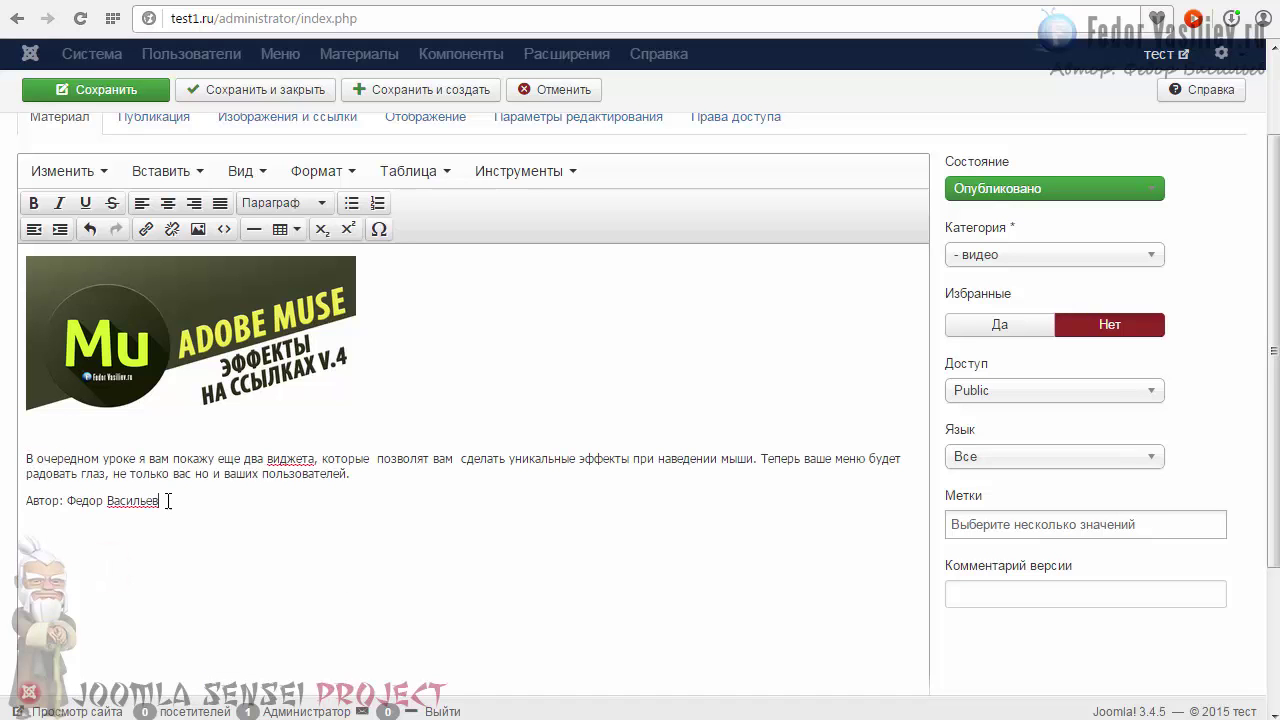
left_click_drag(168, 501, 50, 470)
left_click(68, 466)
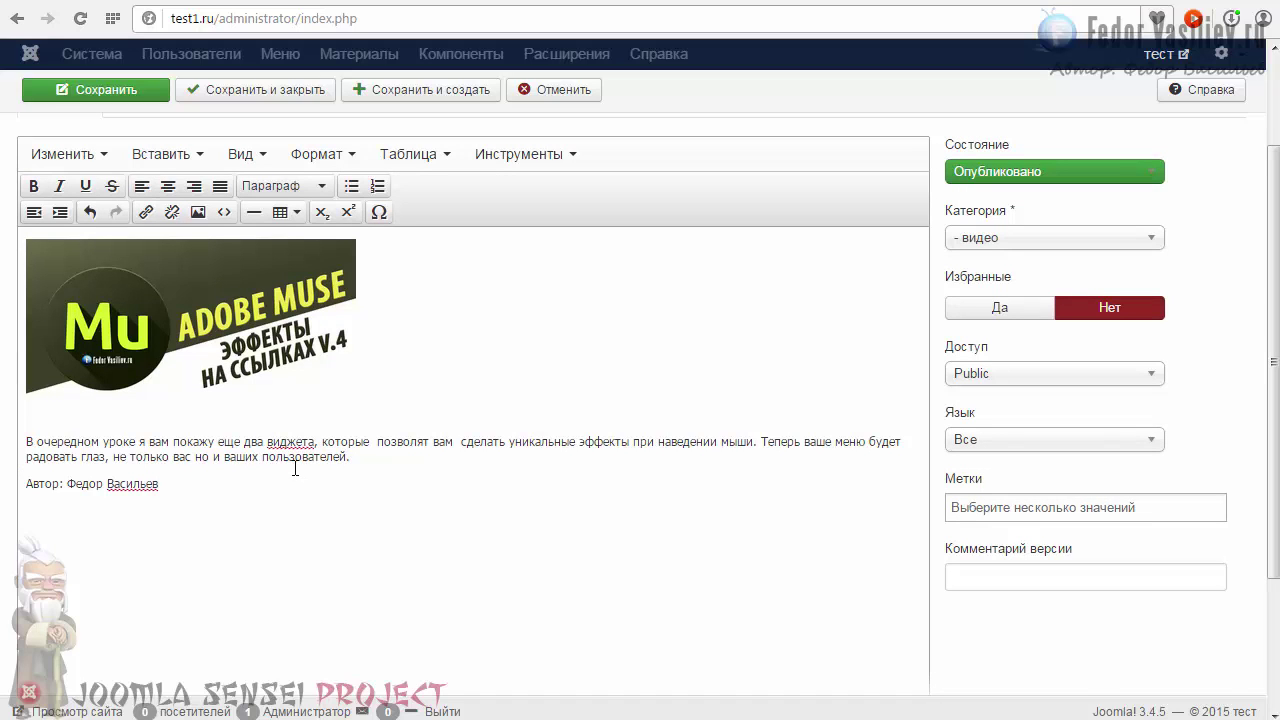
left_click_drag(180, 482, 22, 443)
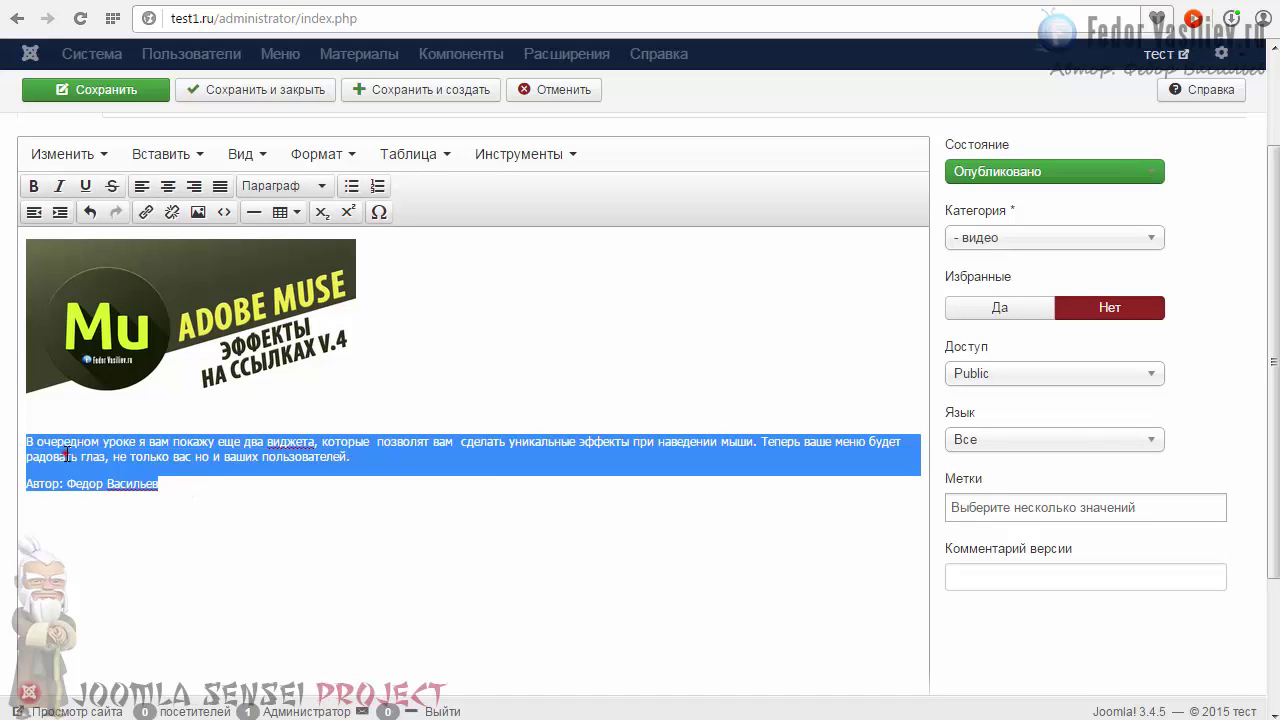
left_click(64, 456)
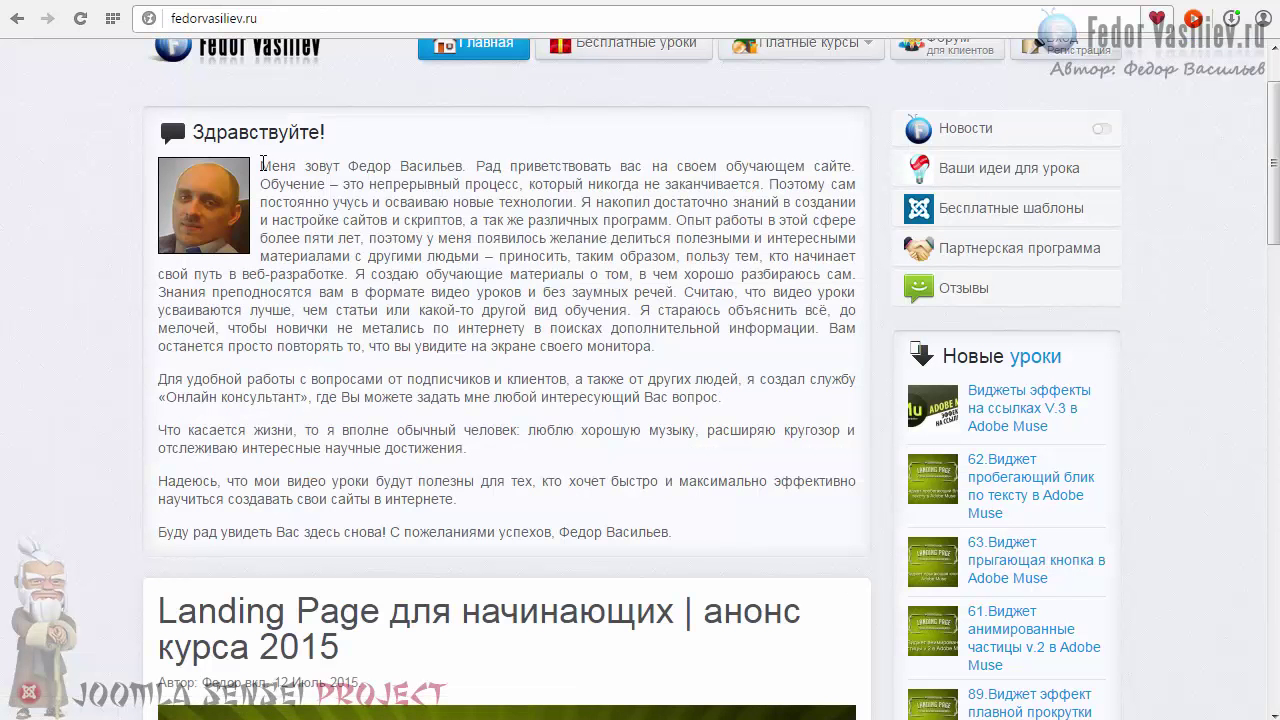
- Switch to the website's homepage, copy the opening of its welcome text and paste it below the article's author line
left_click_drag(263, 163, 586, 257)
right_click(576, 257)
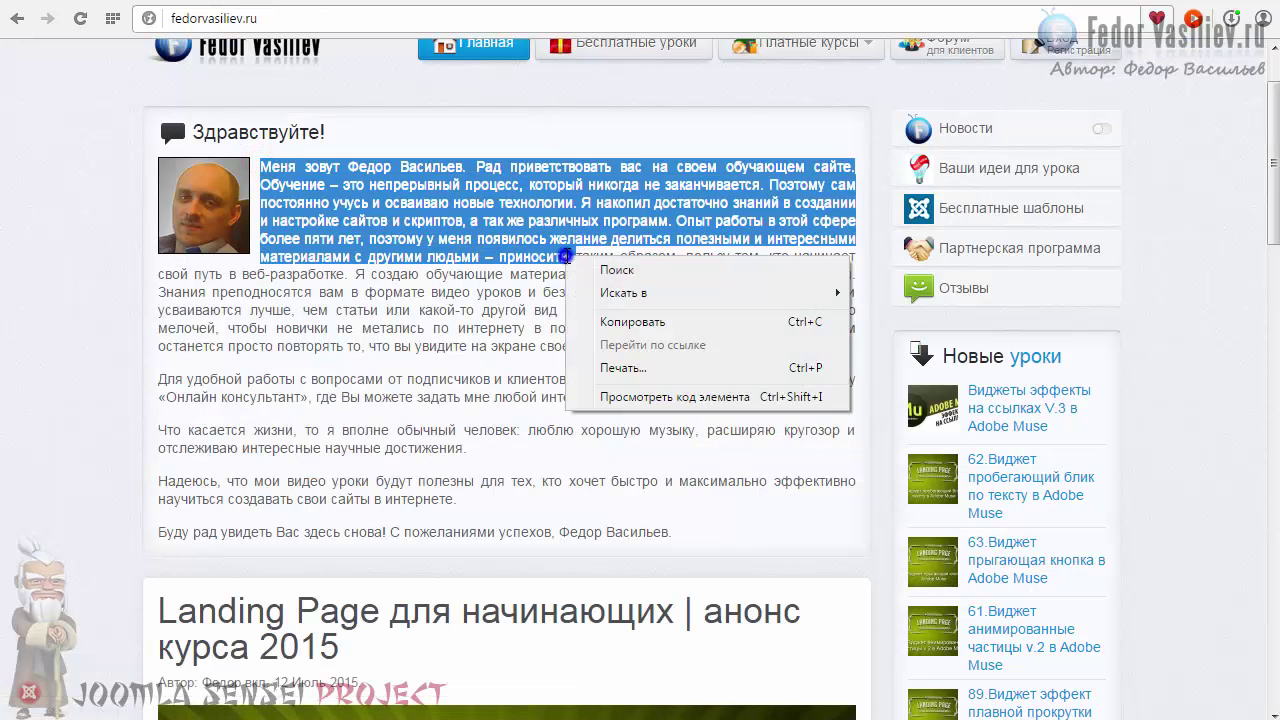
left_click(630, 320)
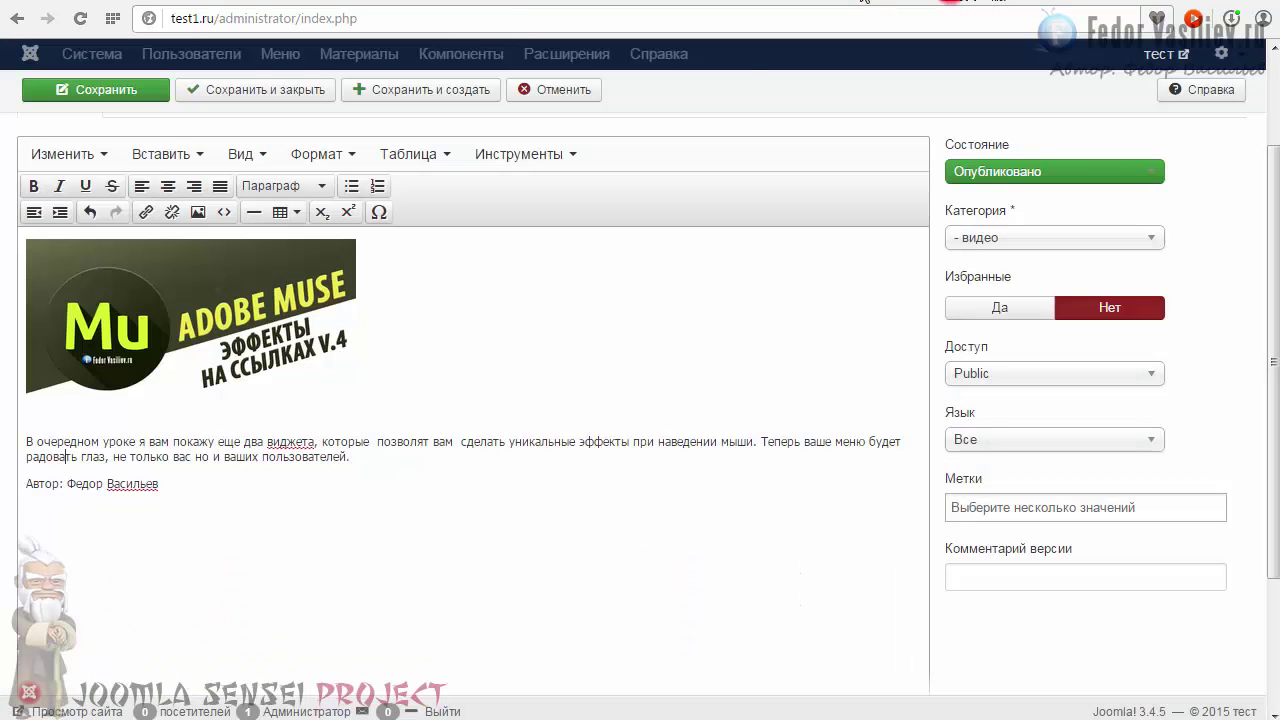
left_click(257, 508)
right_click(71, 506)
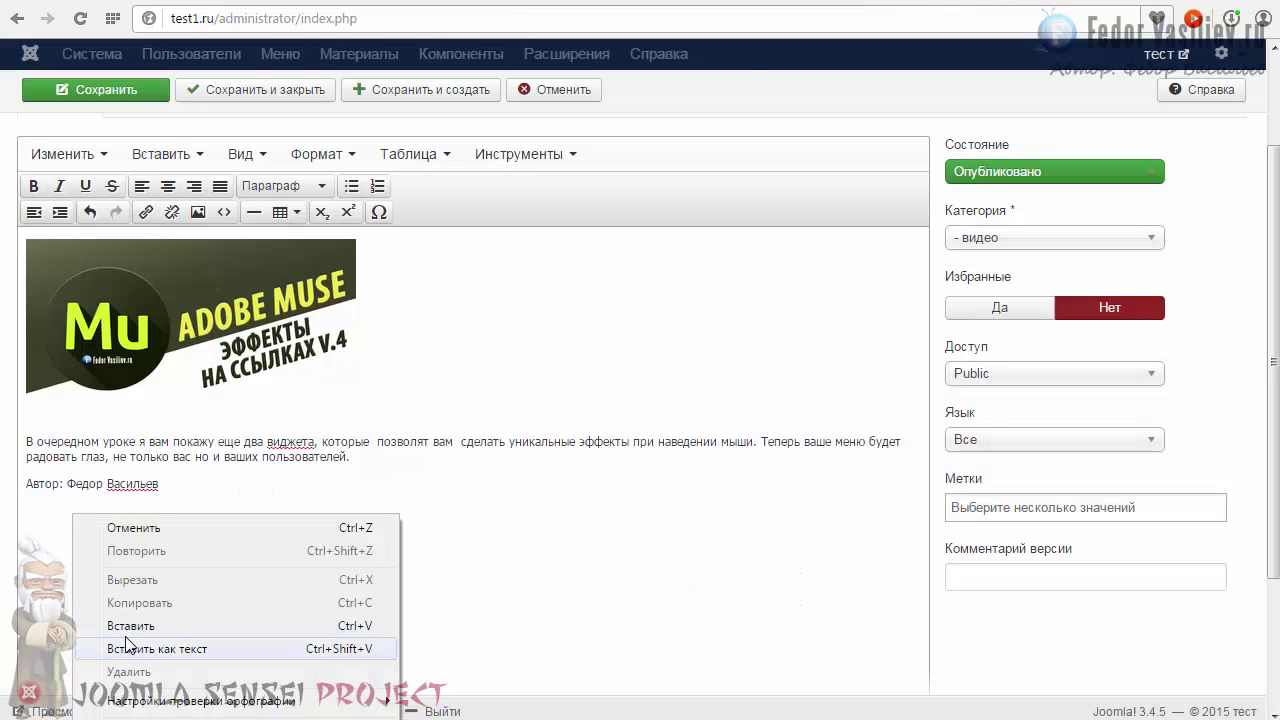
left_click(120, 625)
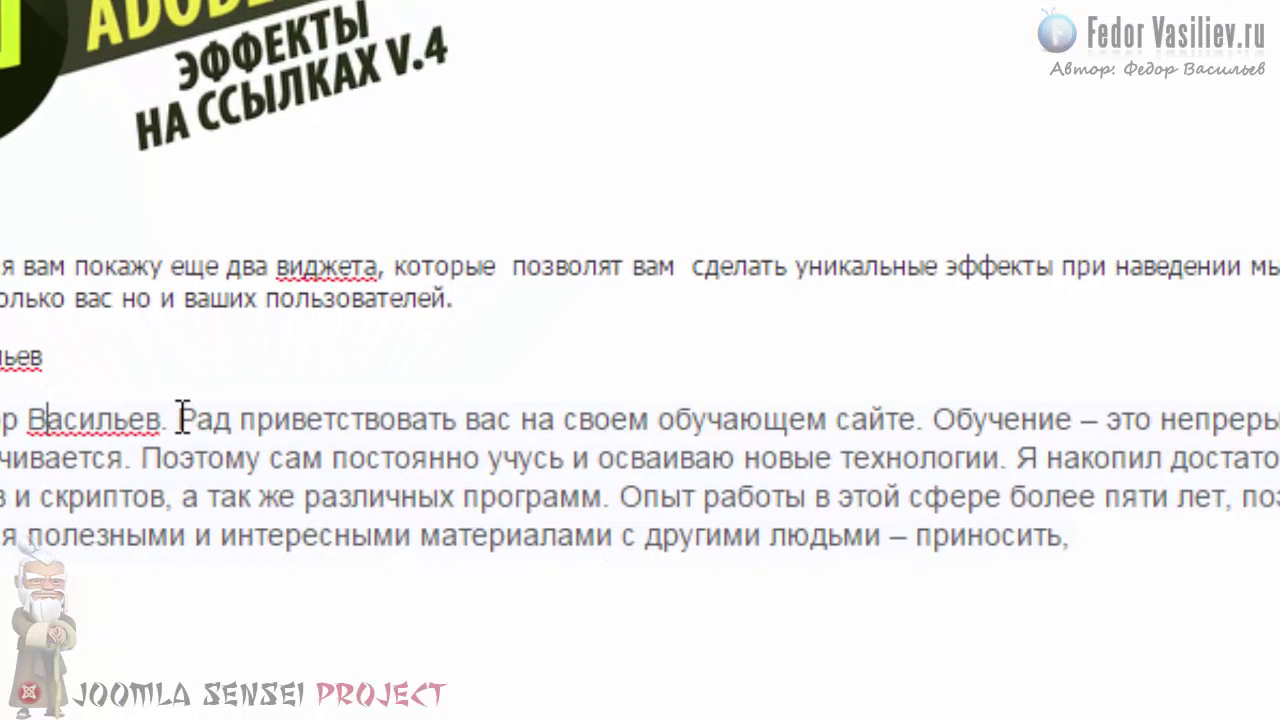
- Compare the font of the pasted welcome text with that of the lesson description above it
left_click_drag(180, 420, 428, 422)
left_click(360, 436)
left_click_drag(181, 420, 234, 420)
left_click(468, 306)
left_click_drag(410, 290, 276, 266)
left_click(292, 420)
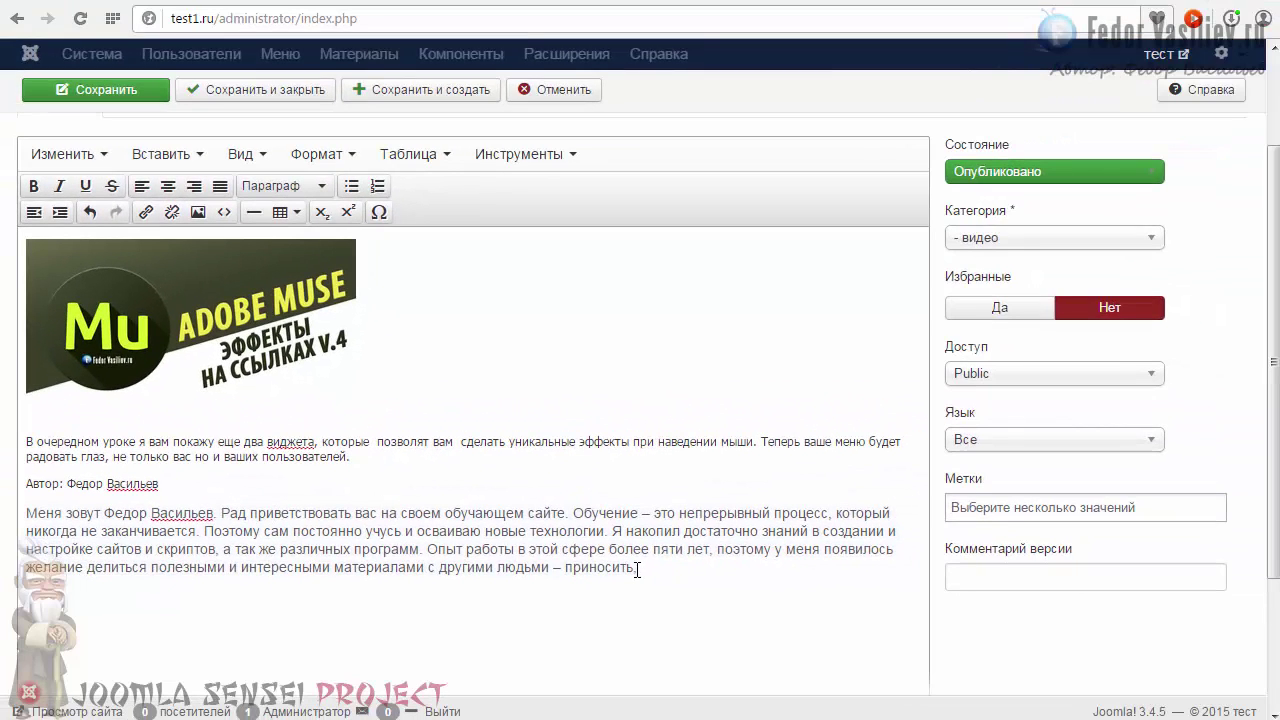
- Clear the formatting of the entire welcome text paragraph pasted from the website
left_click_drag(632, 575, 22, 515)
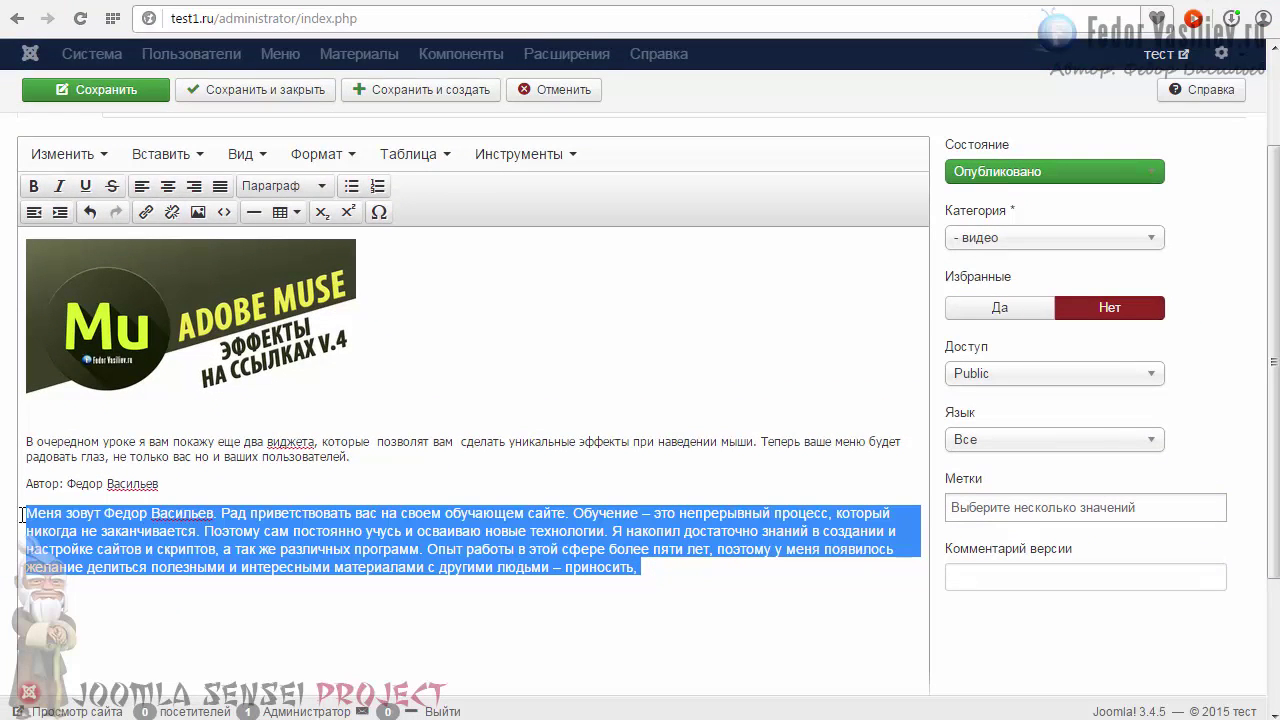
left_click(305, 156)
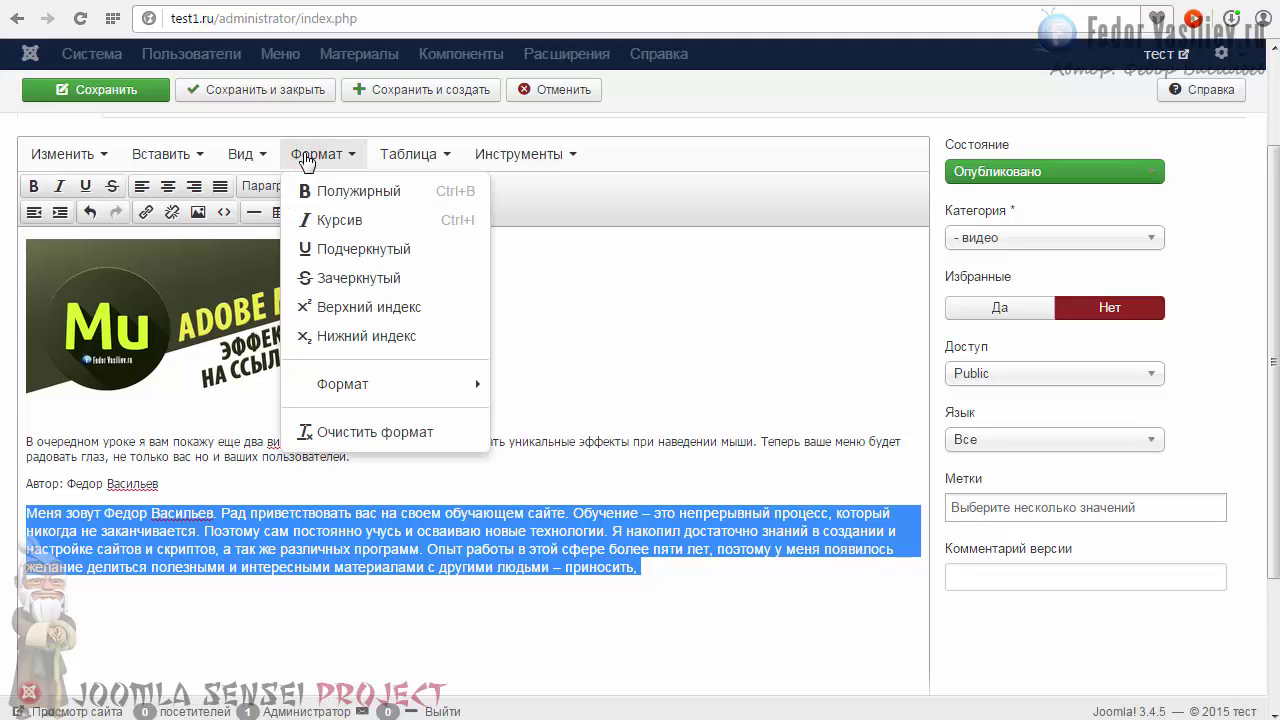
left_click(352, 433)
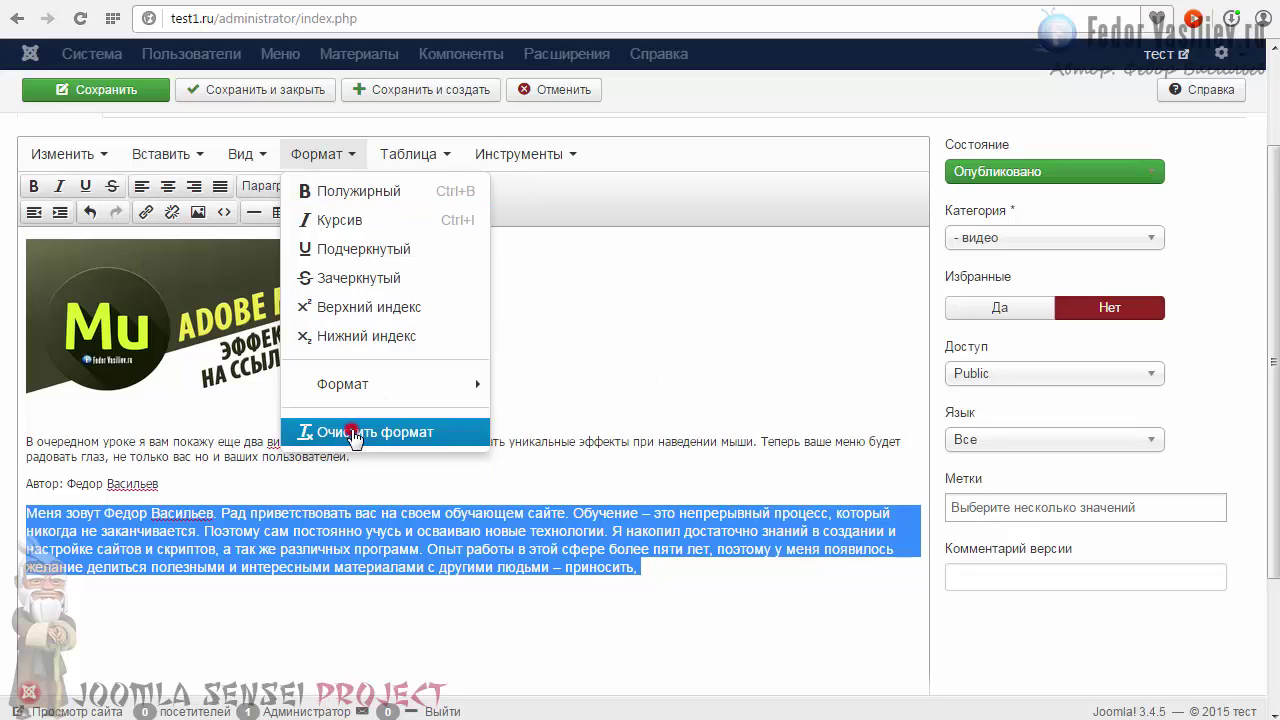
left_click(290, 541)
left_click_drag(296, 558, 10, 514)
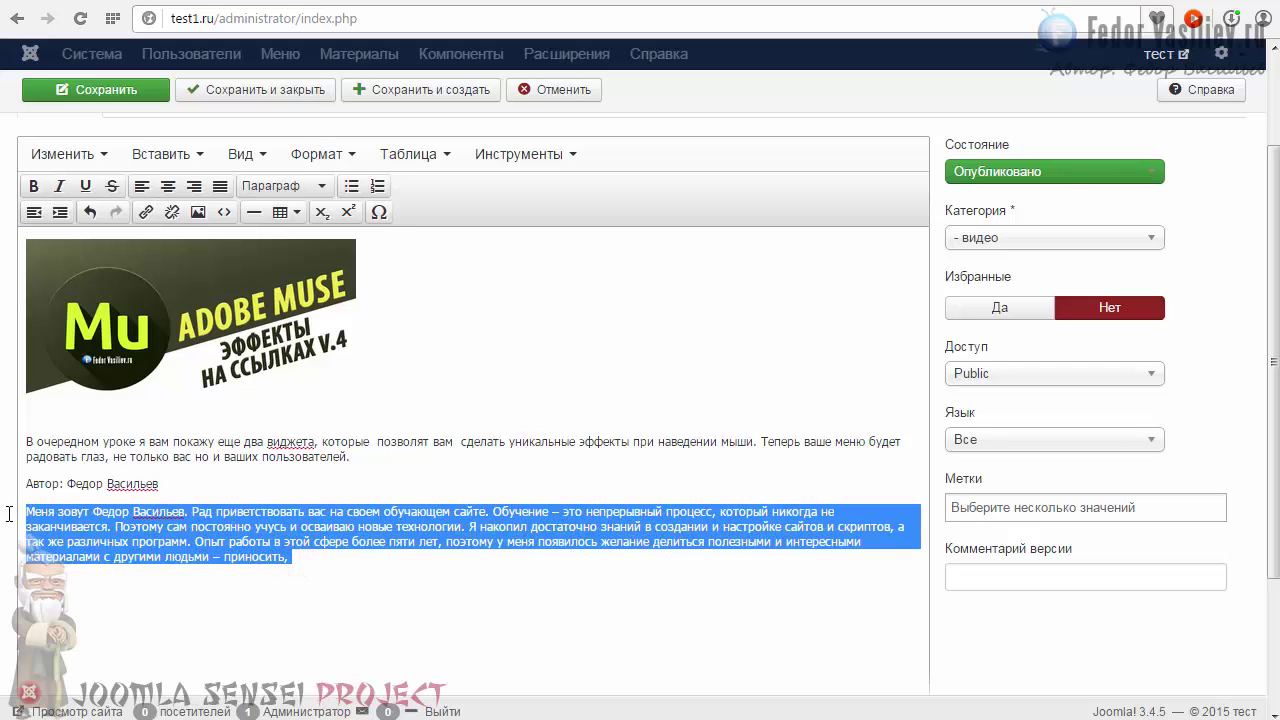
left_click(104, 526)
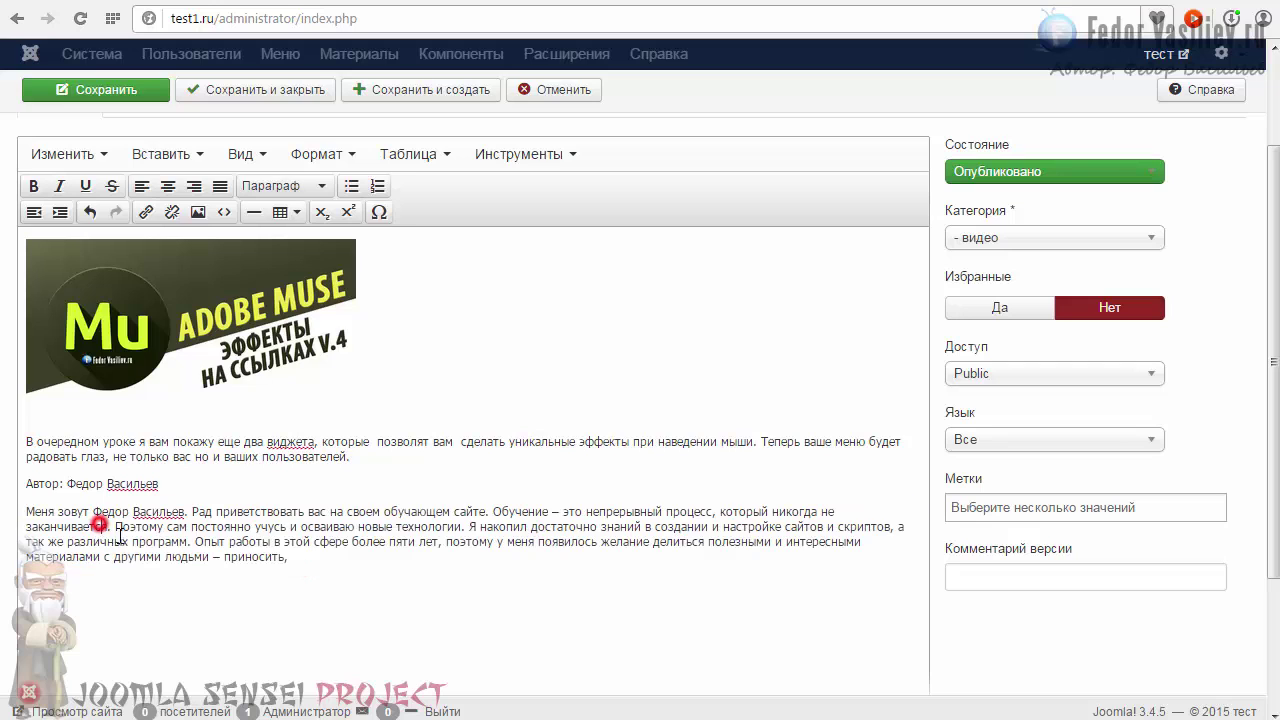
- Clear the formatting of the lesson description and the author line
left_click_drag(160, 486, 66, 442)
left_click(165, 485)
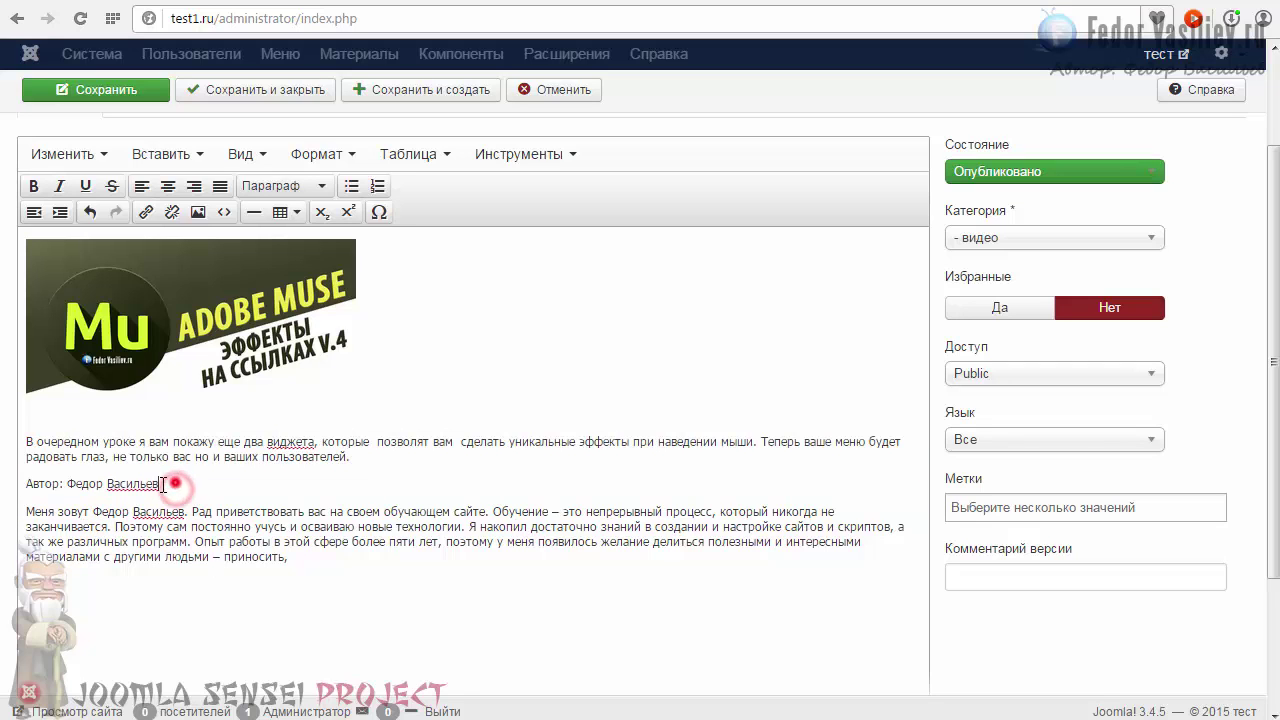
left_click_drag(163, 485, 26, 441)
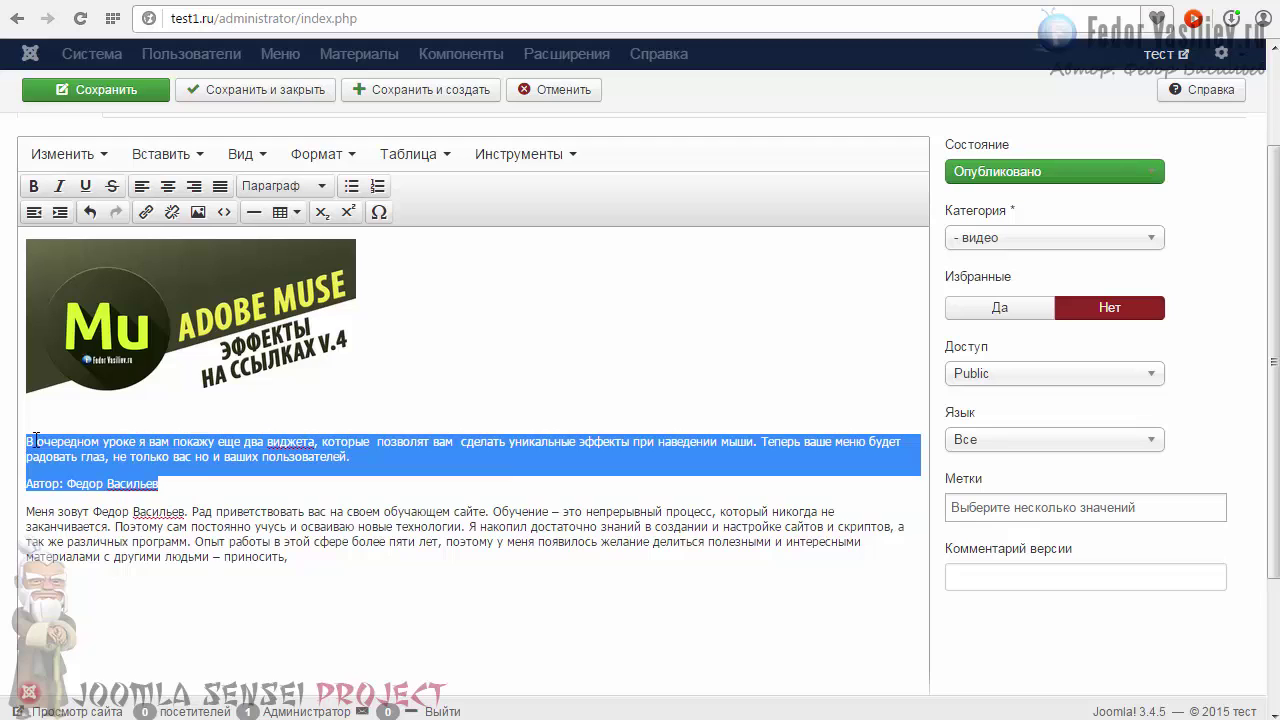
left_click(316, 154)
left_click(345, 432)
left_click(178, 480)
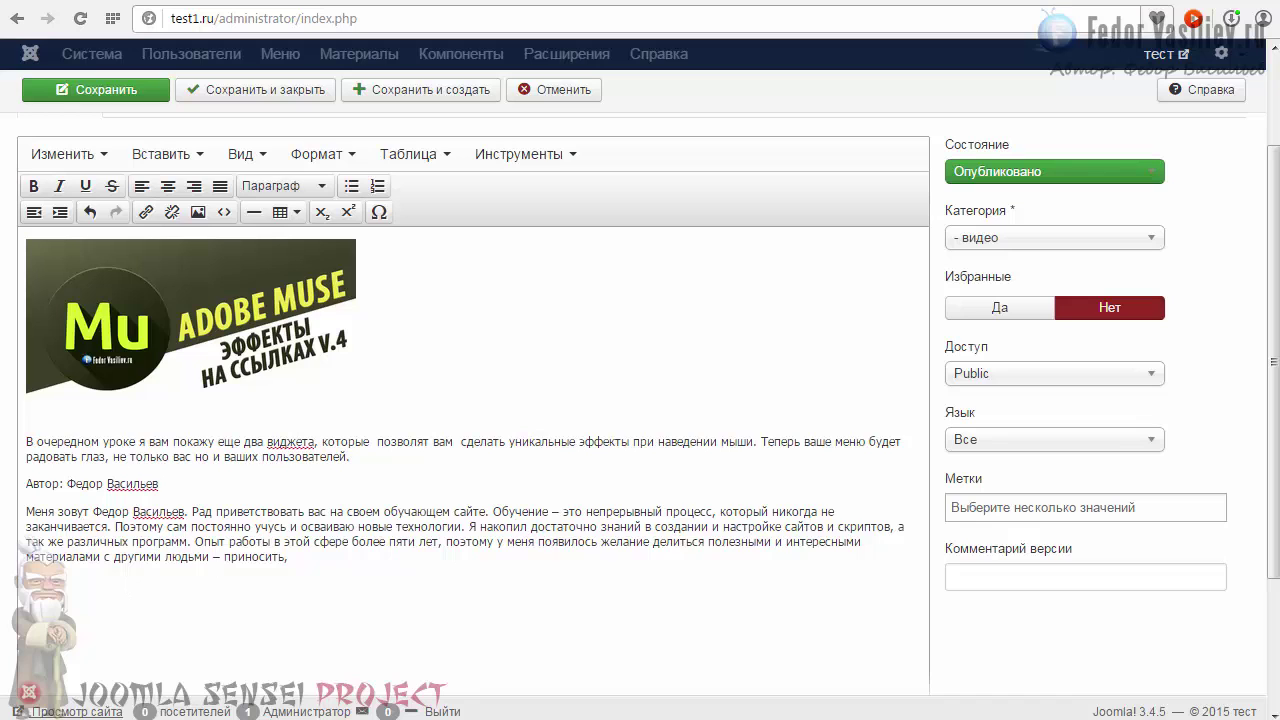
- Paste the welcome text into a blank Notepad document, copy all of it as plain text and return to the article editor
left_click_drag(593, 341, 147, 162)
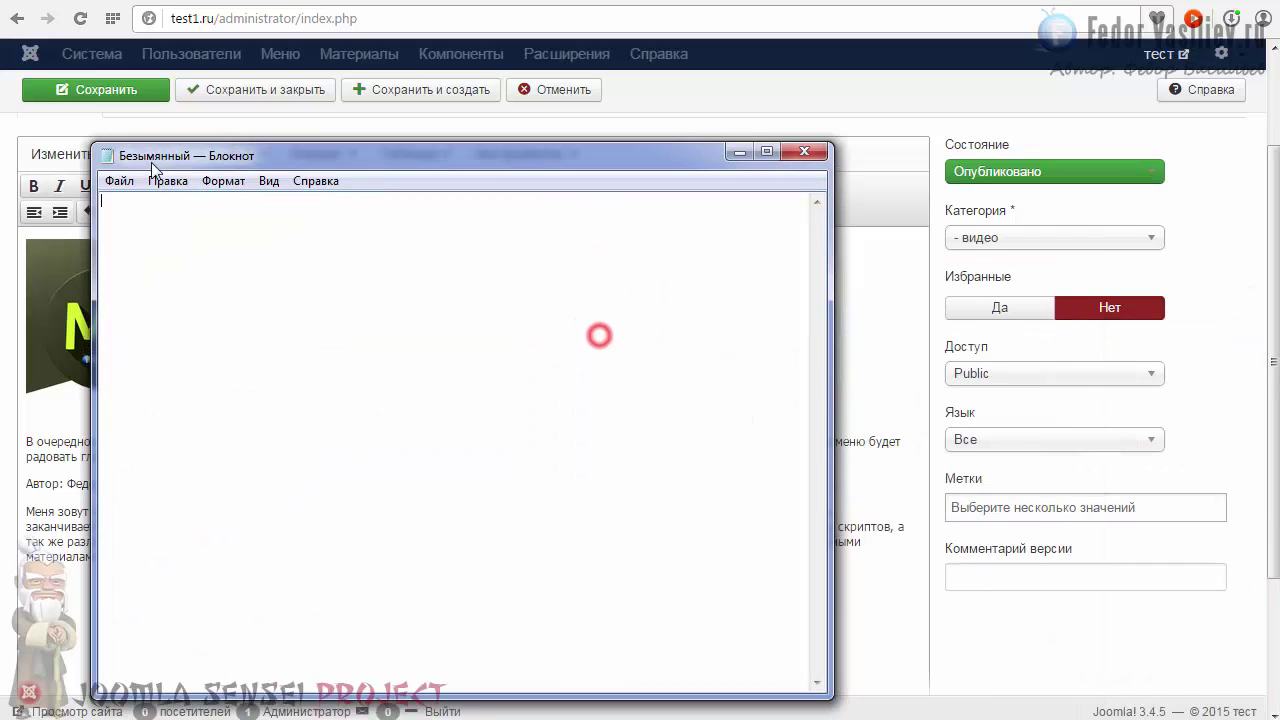
right_click(192, 222)
left_click(264, 312)
left_click_drag(266, 157, 366, 192)
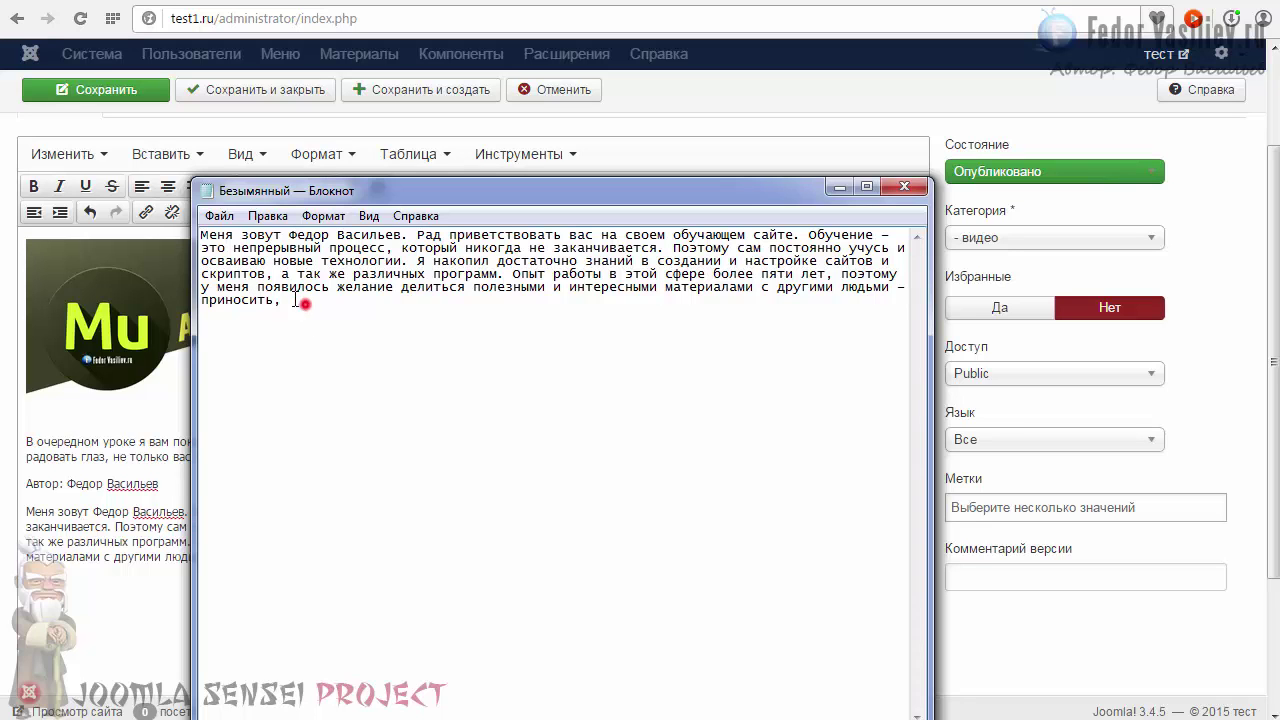
key("ctrl+a")
right_click(247, 249)
left_click(309, 320)
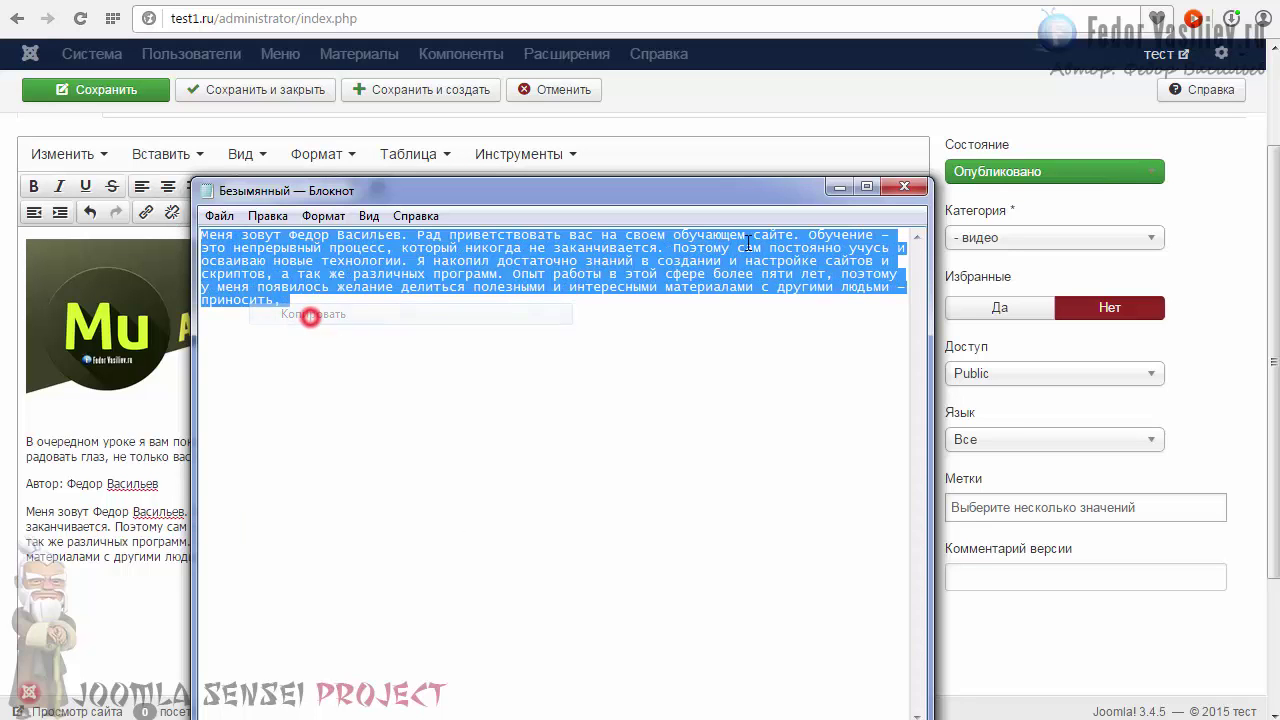
left_click(838, 187)
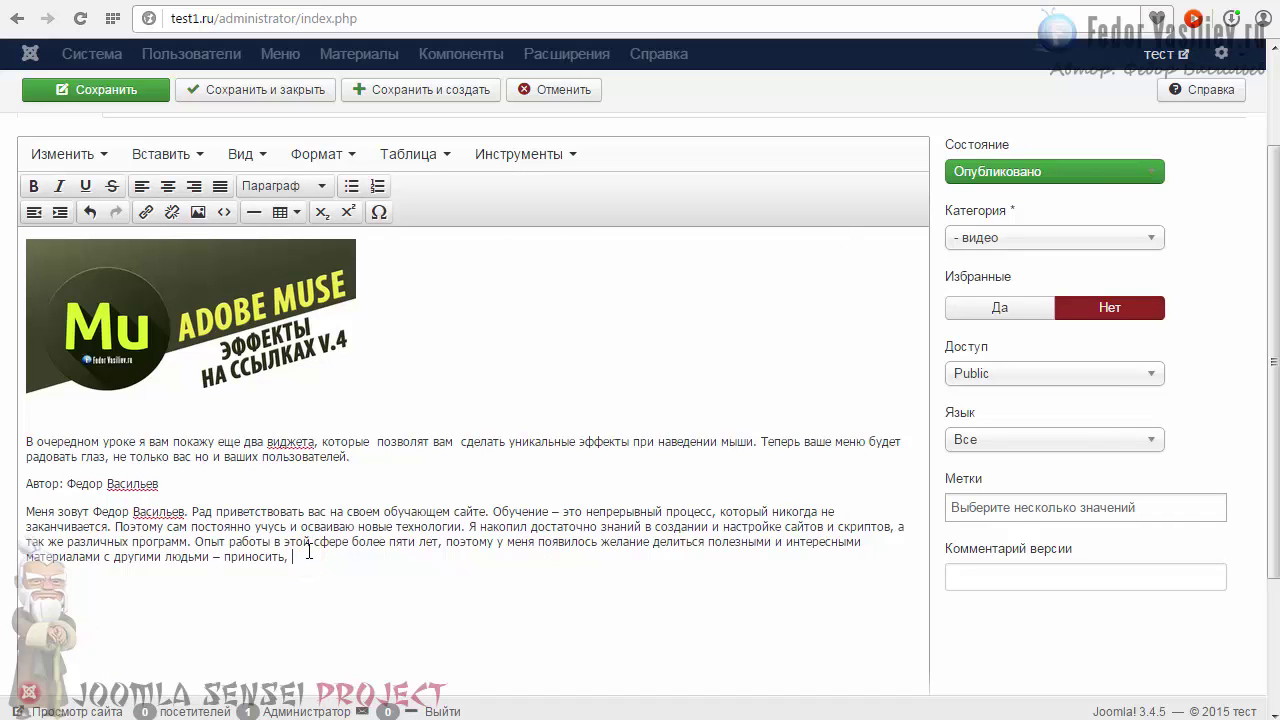
- Delete the welcome text paragraph below the author line and insert a read-more break in its place
left_click_drag(320, 556, 24, 510)
key("Delete")
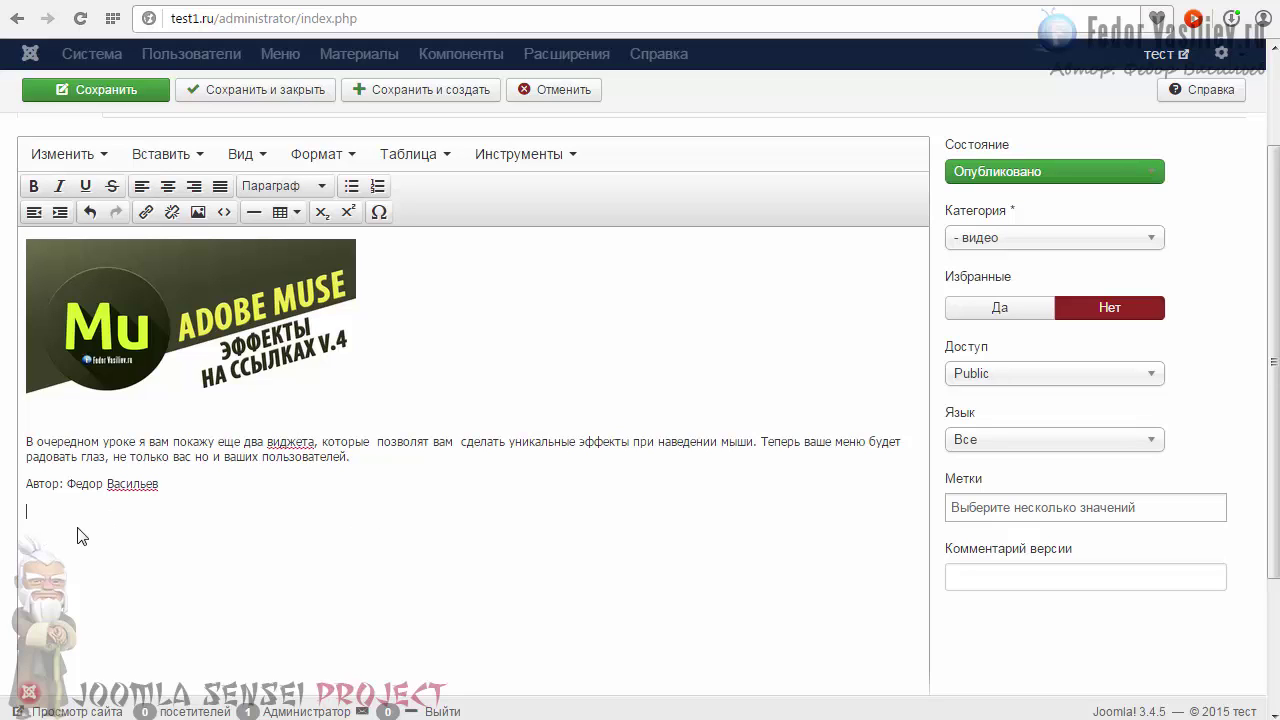
scroll(199, 508, "down", 2)
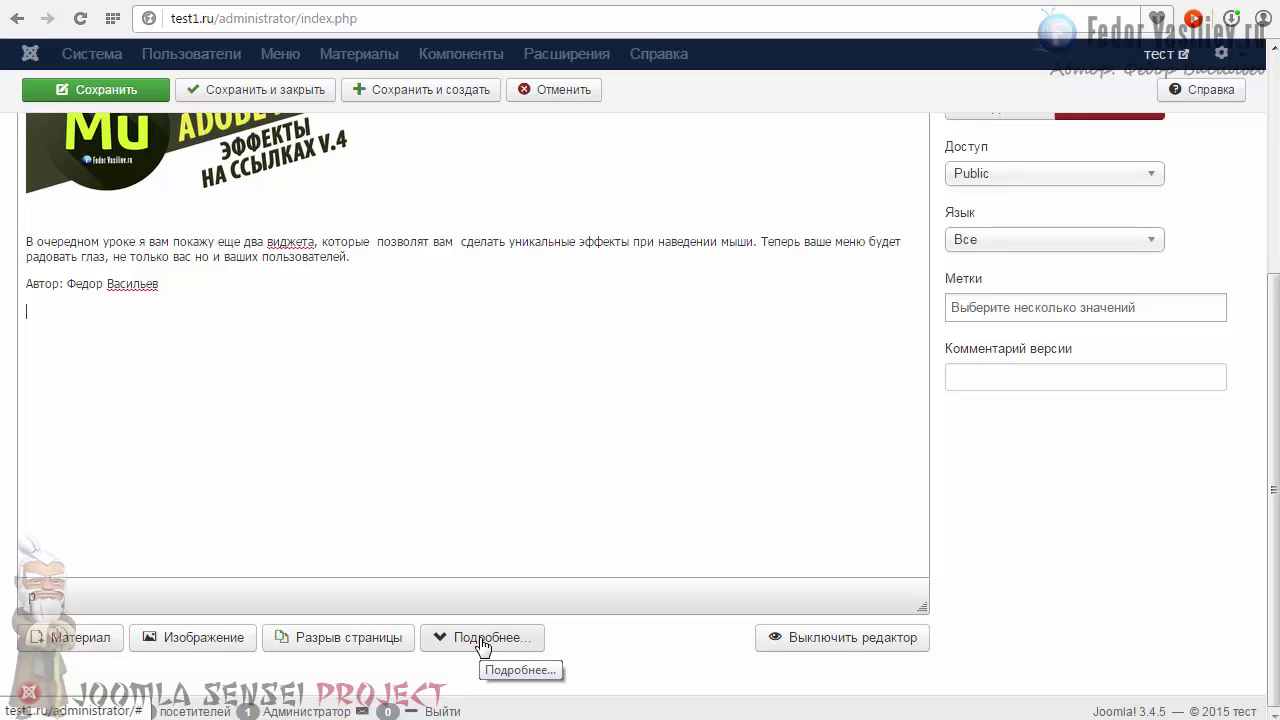
left_click(29, 312)
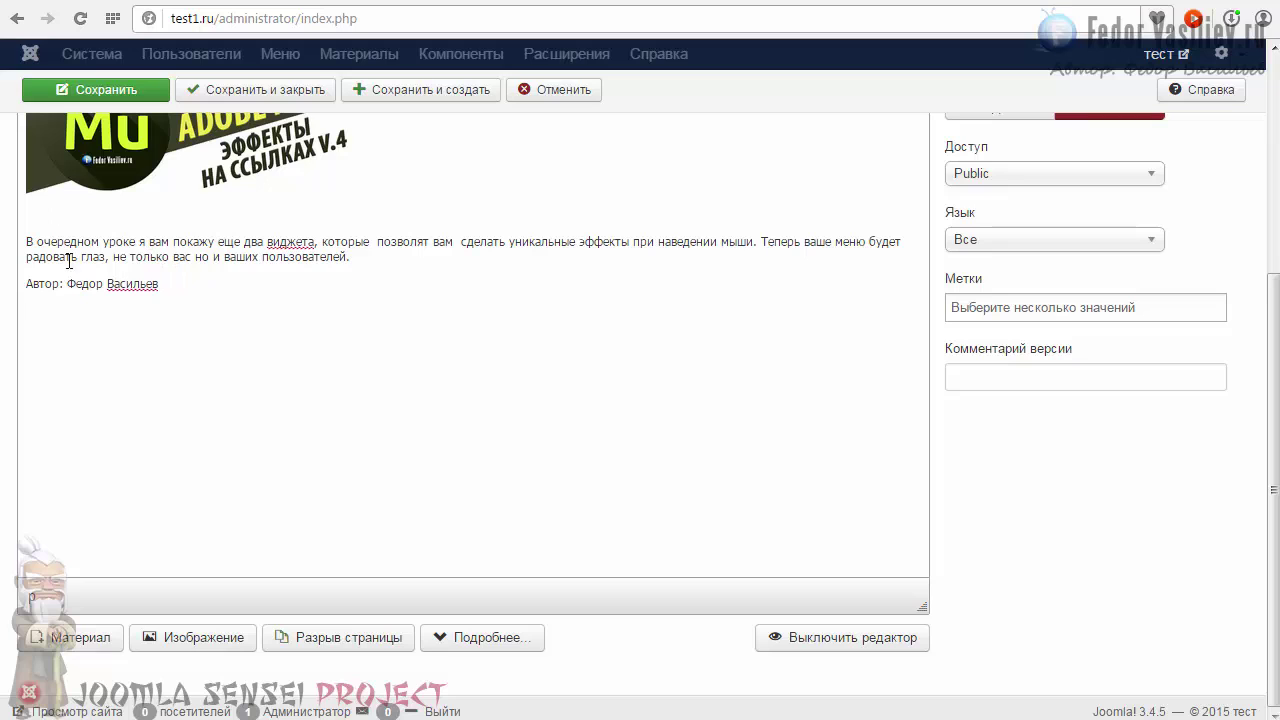
left_click(490, 640)
scroll(270, 560, "up", 1)
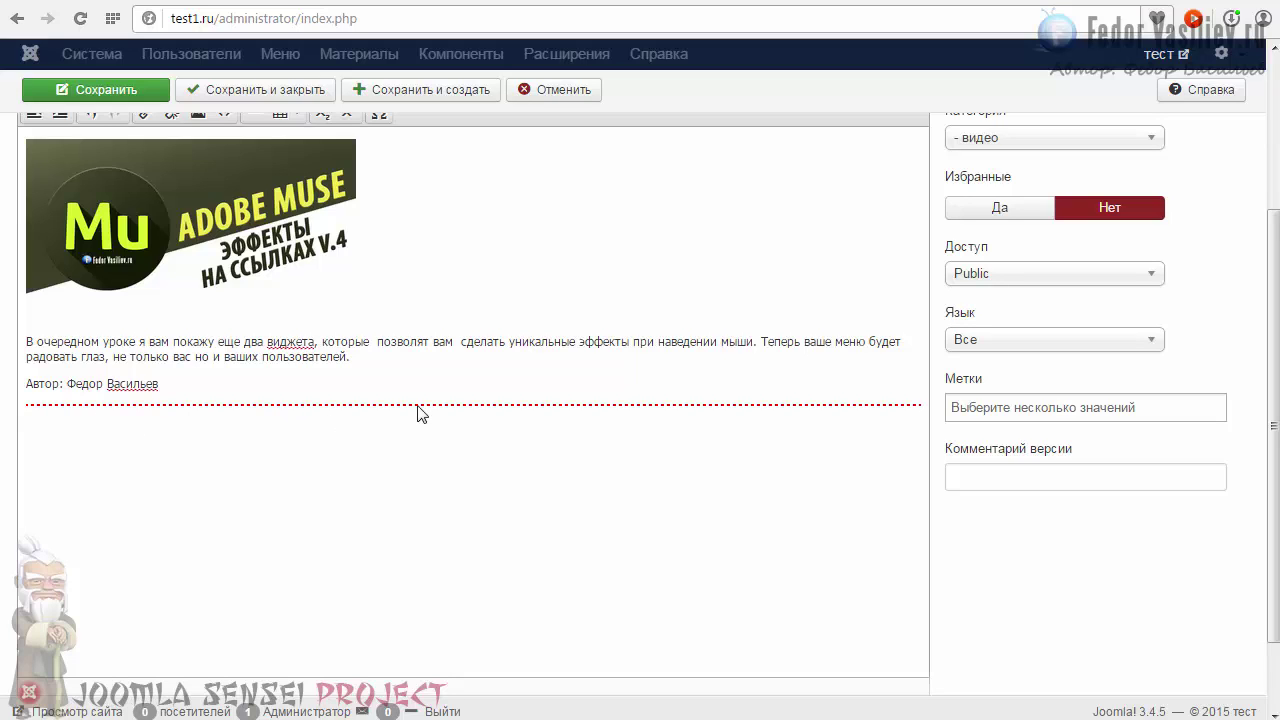
scroll(92, 442, "down", 1)
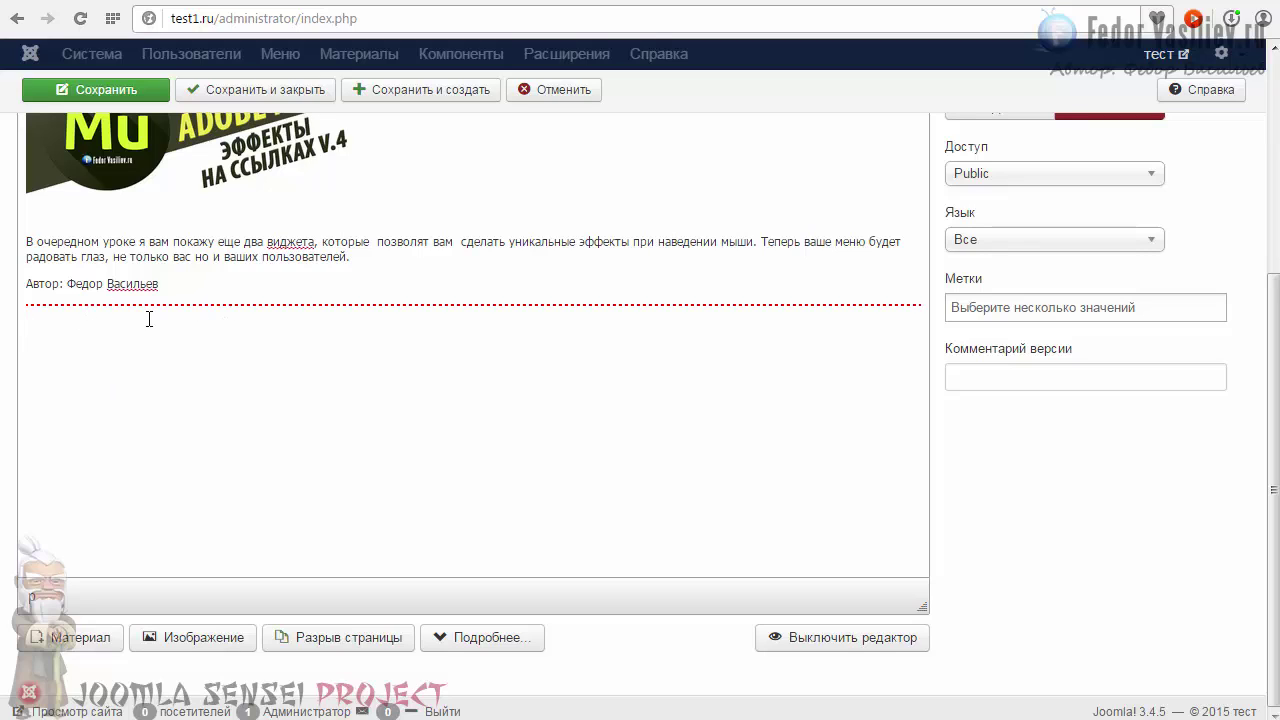
- Copy the highlighted opening of the website's welcome text again and paste it below the article's read-more break
right_click(59, 339)
left_click(44, 338)
right_click(44, 340)
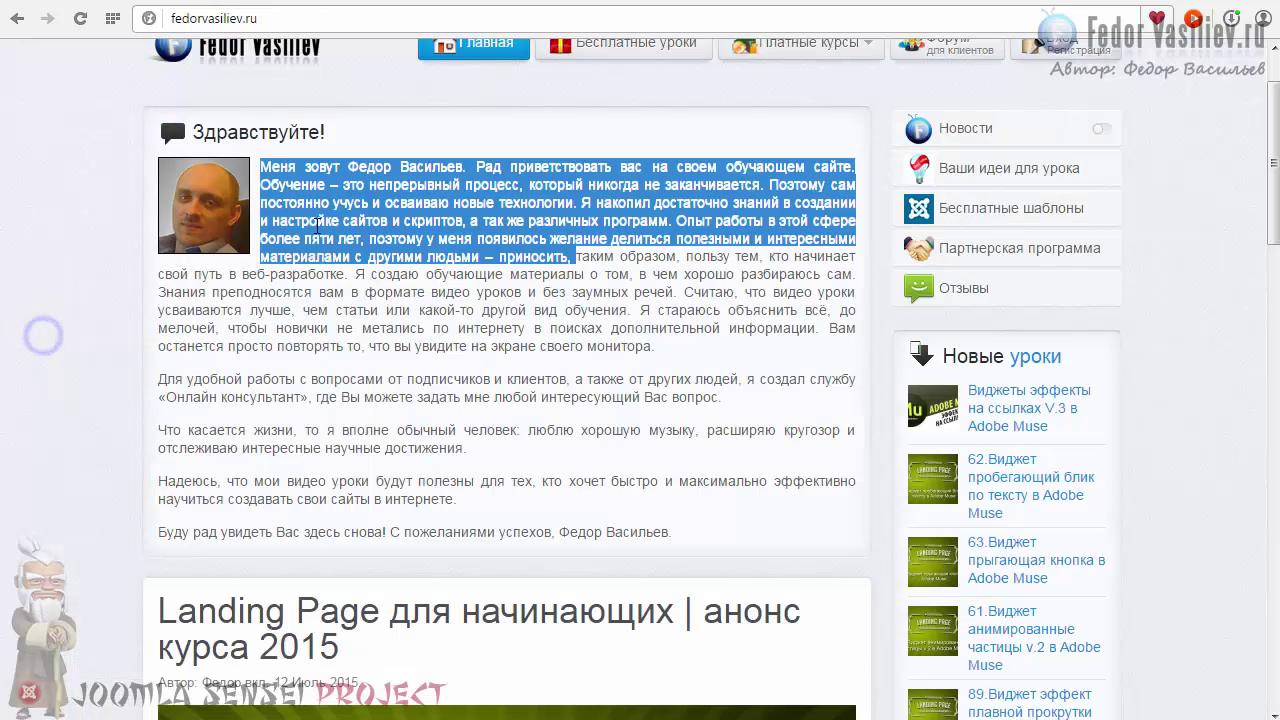
right_click(306, 205)
left_click(368, 270)
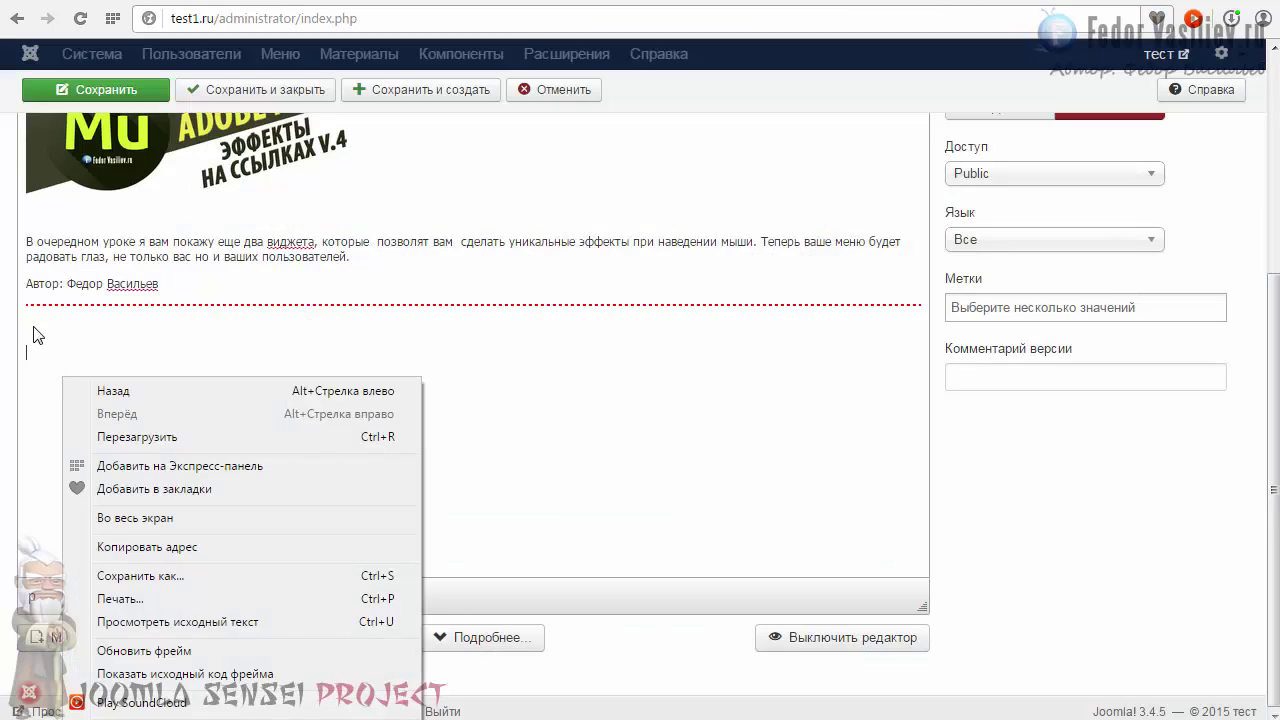
left_click(34, 328)
right_click(50, 349)
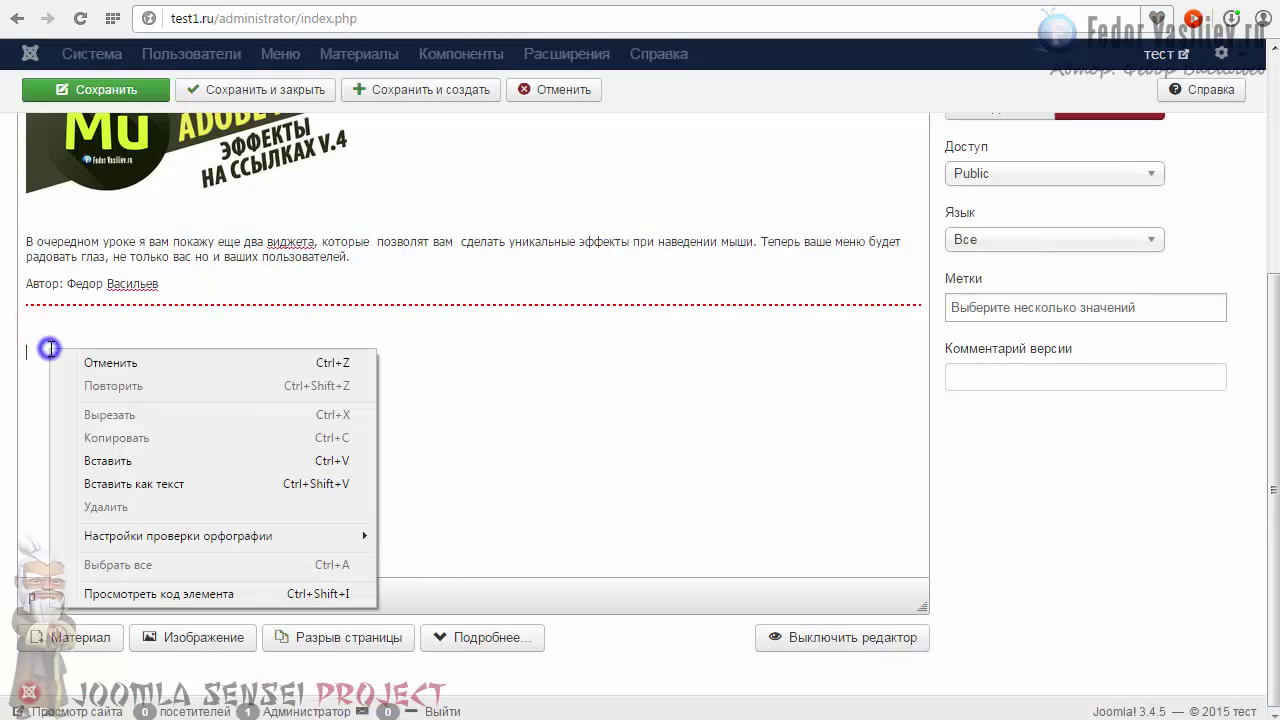
left_click(107, 460)
- Delete the pasted welcome paragraph and paste it again in the same place
triple_click(649, 408)
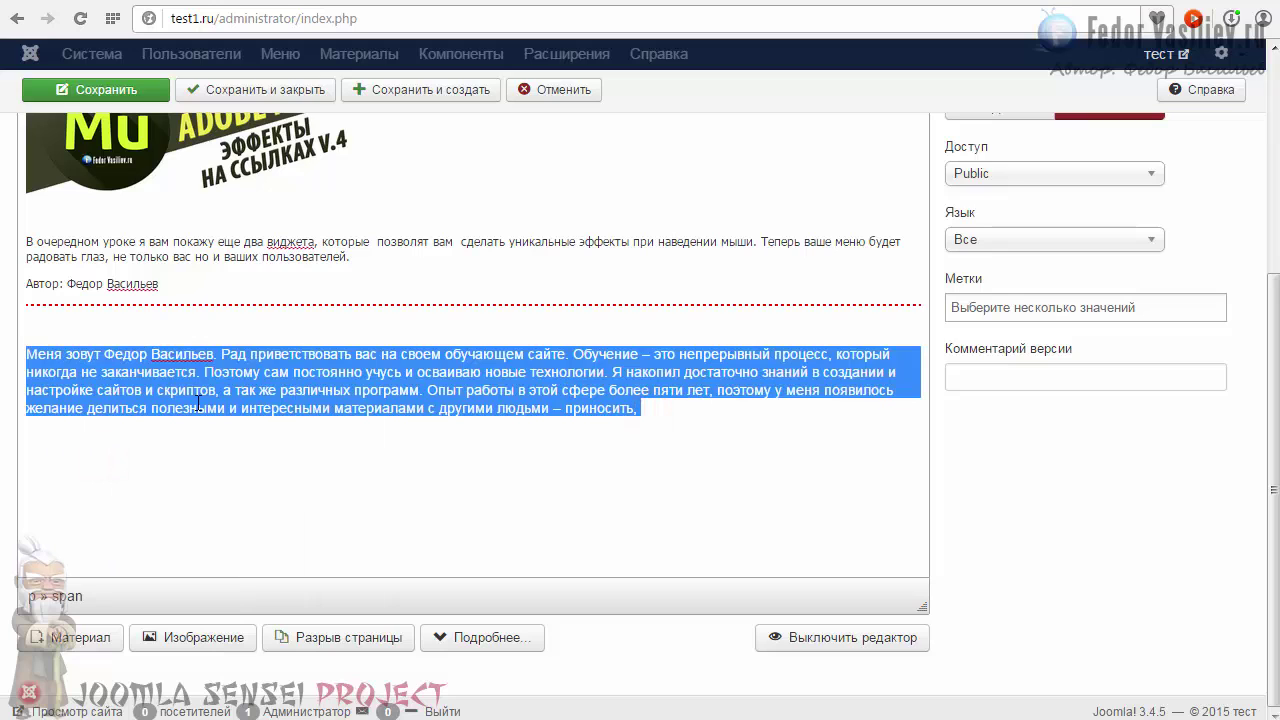
key("Delete")
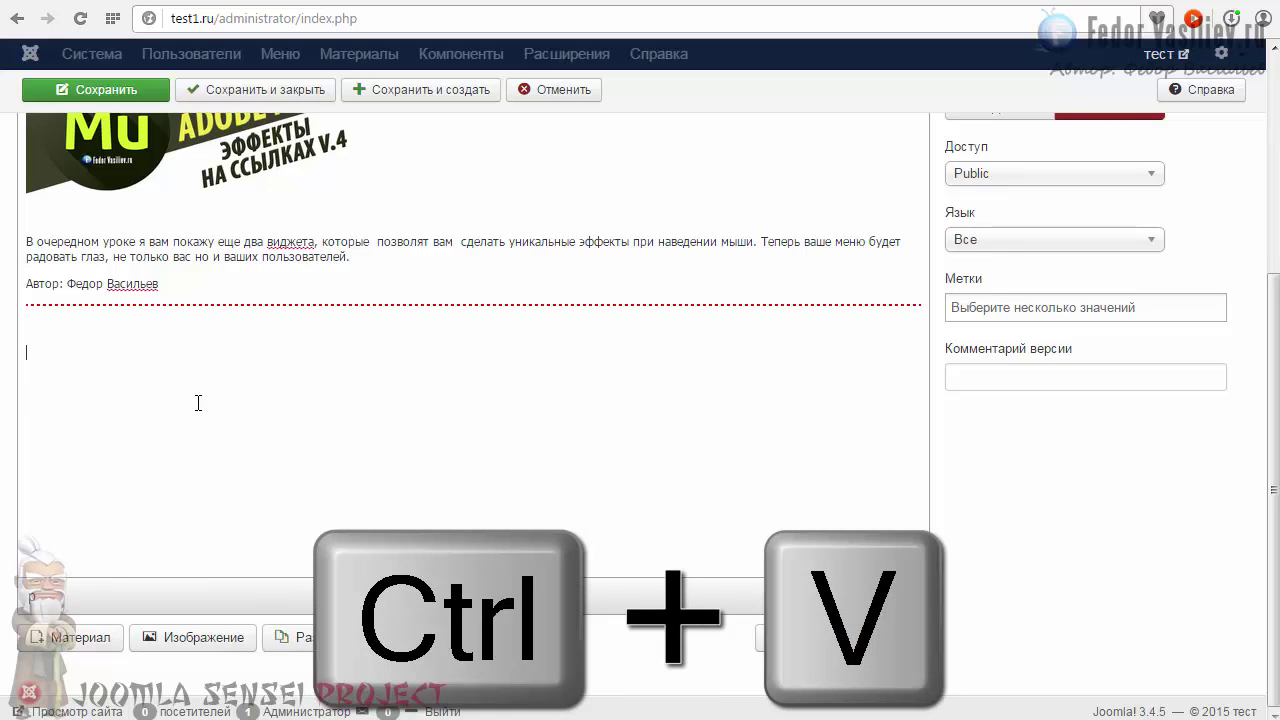
key("ctrl+v")
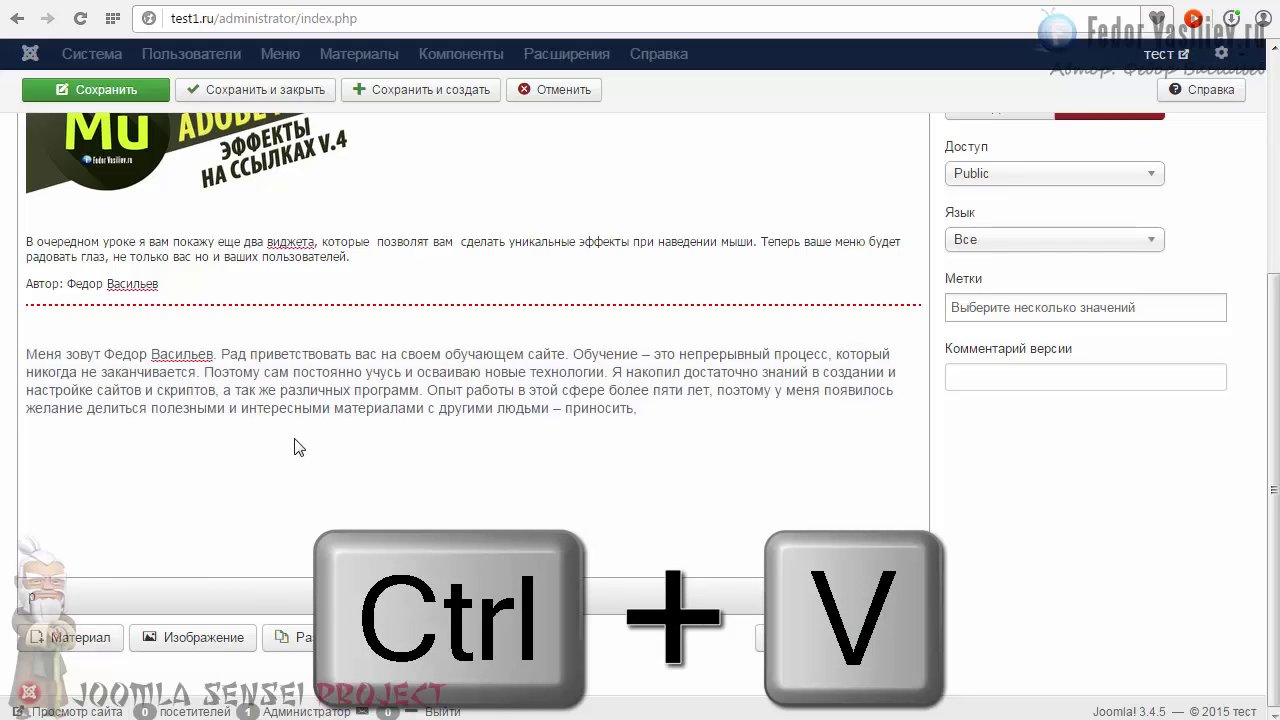
- Clear the formatting of the whole welcome paragraph below the read-more break
left_click_drag(655, 408, 14, 352)
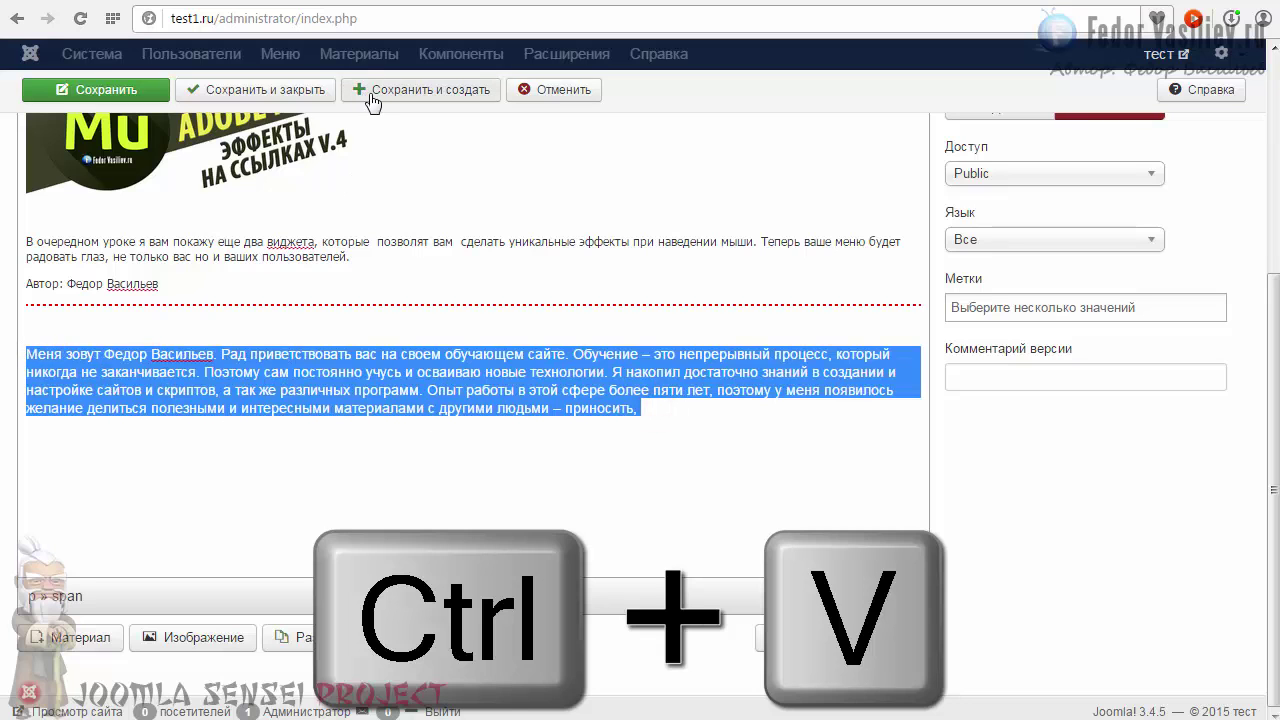
scroll(460, 150, "up", 3)
left_click(336, 160)
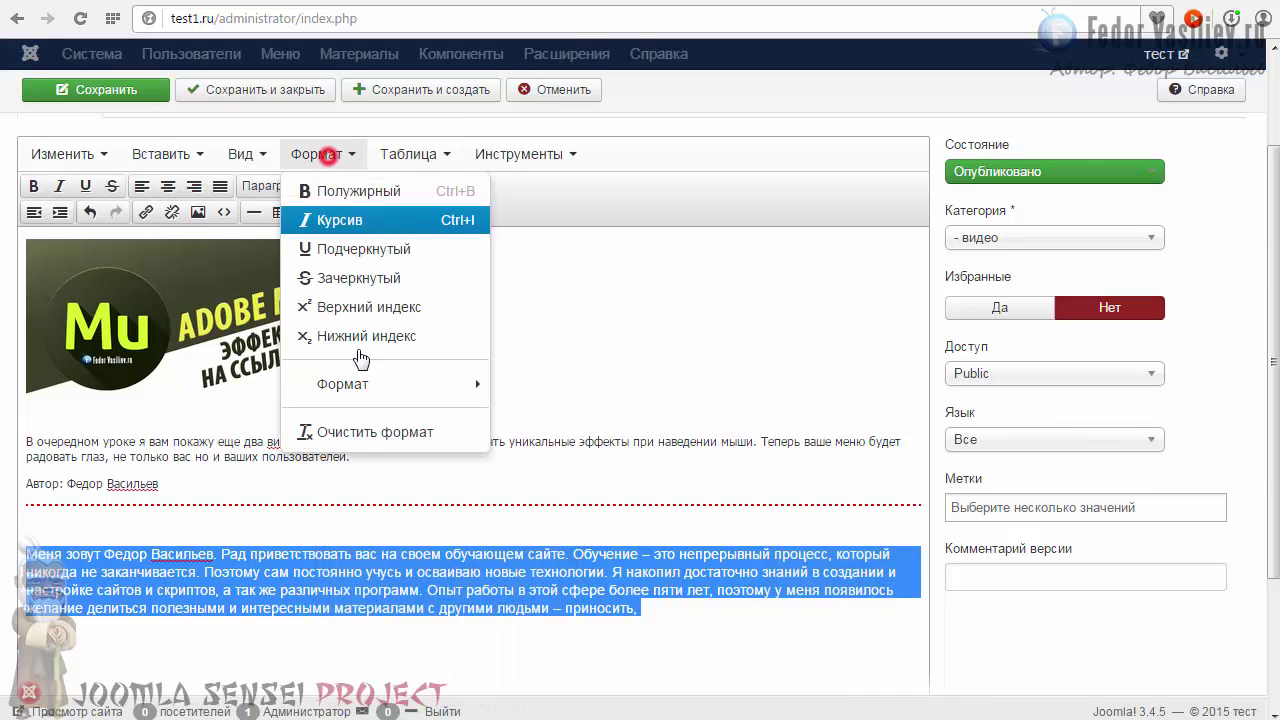
left_click(363, 434)
left_click(327, 582)
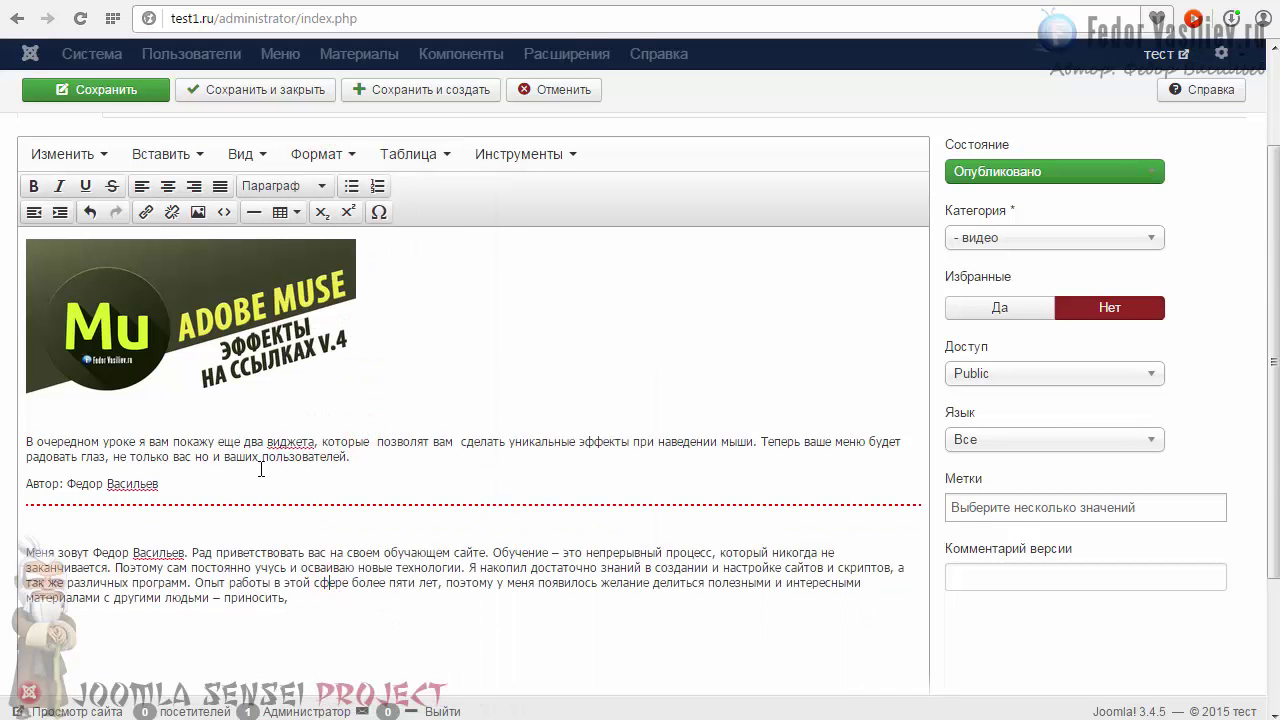
- Save the article and remove the extra blank line between the read-more break and the welcome paragraph
left_click_drag(292, 602, 30, 522)
left_click(260, 596)
left_click_drag(300, 601, 30, 522)
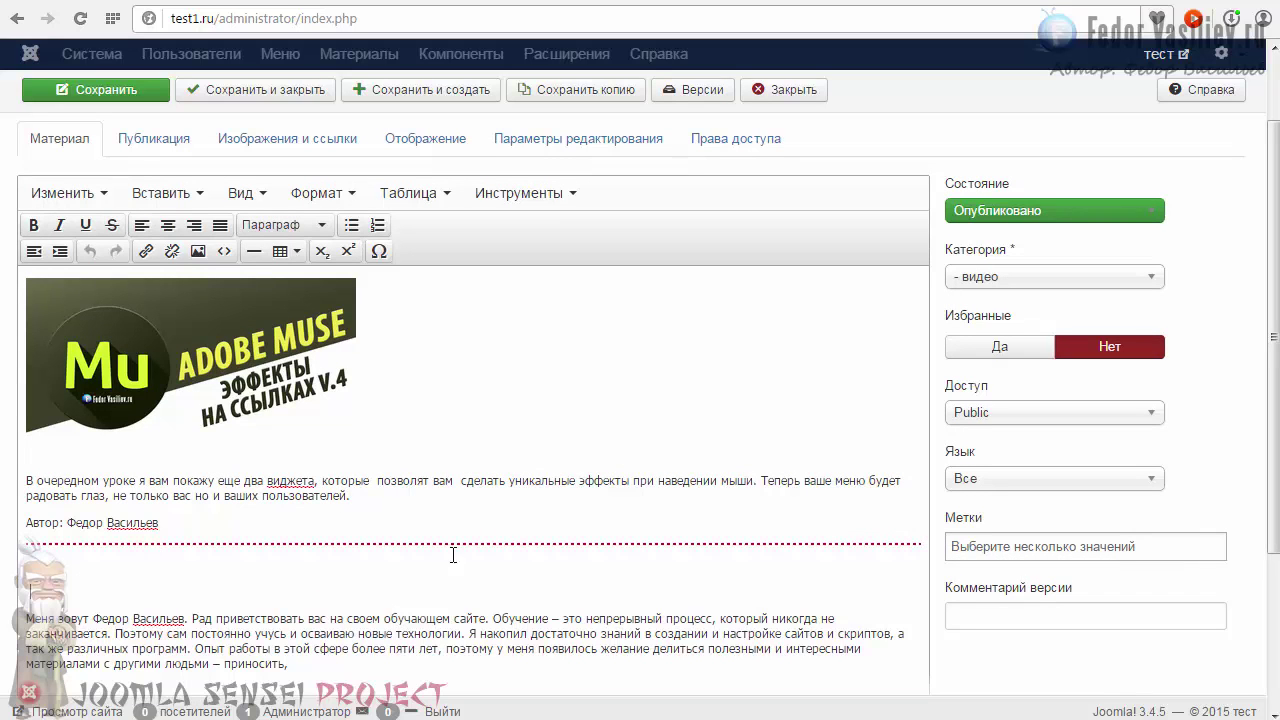
left_click_drag(1270, 512, 1268, 605)
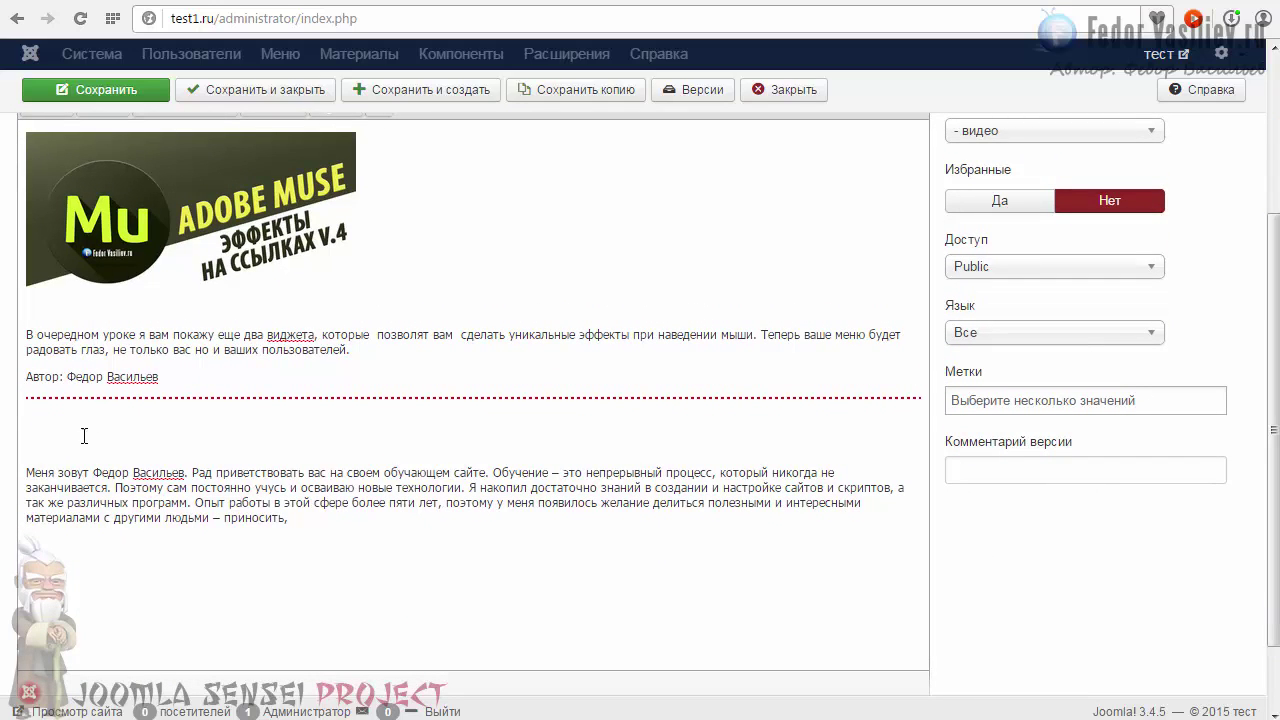
left_click(27, 466)
key("BackSpace")
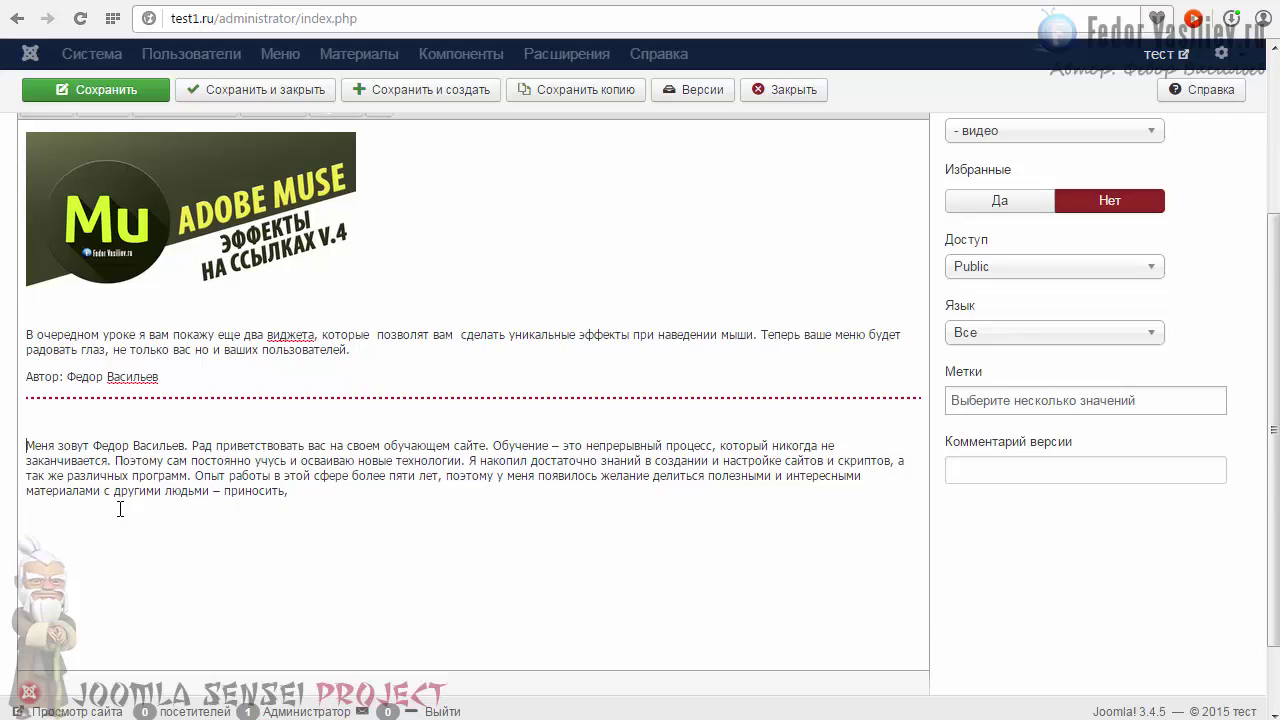
- Review the article's content above and below the read-more break
scroll(122, 512, "down", 1)
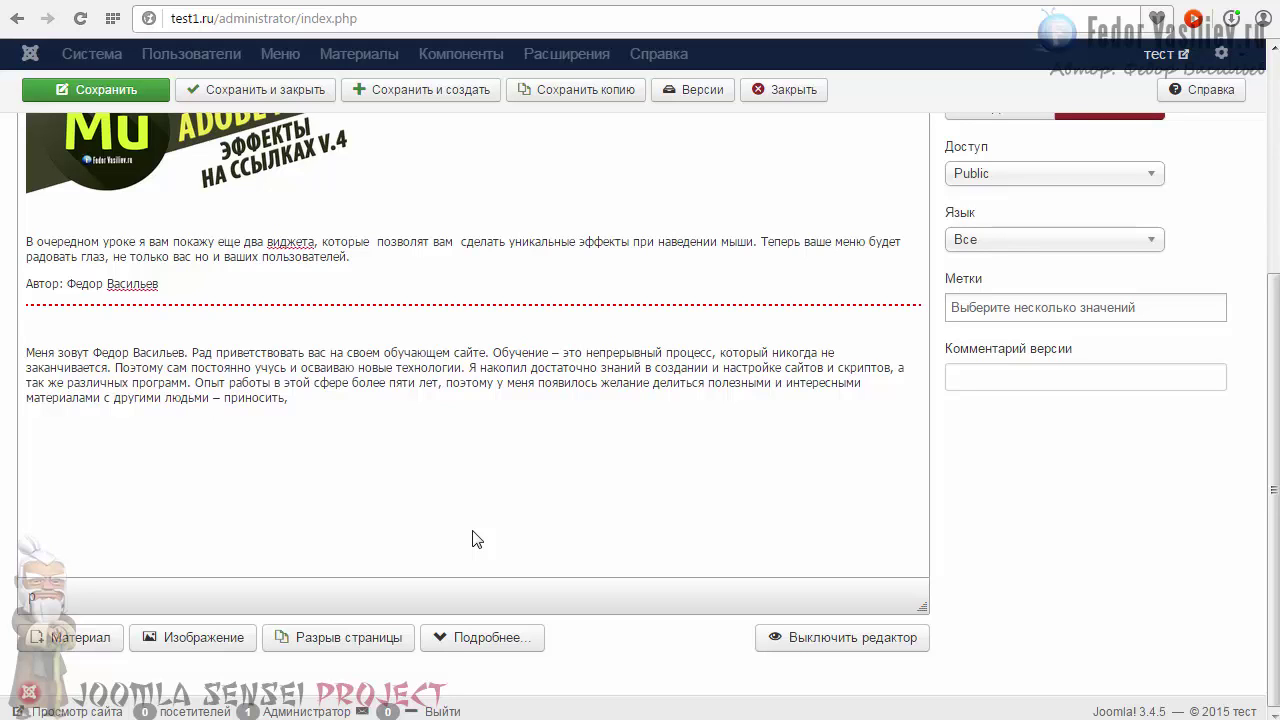
scroll(1276, 520, "down", 2)
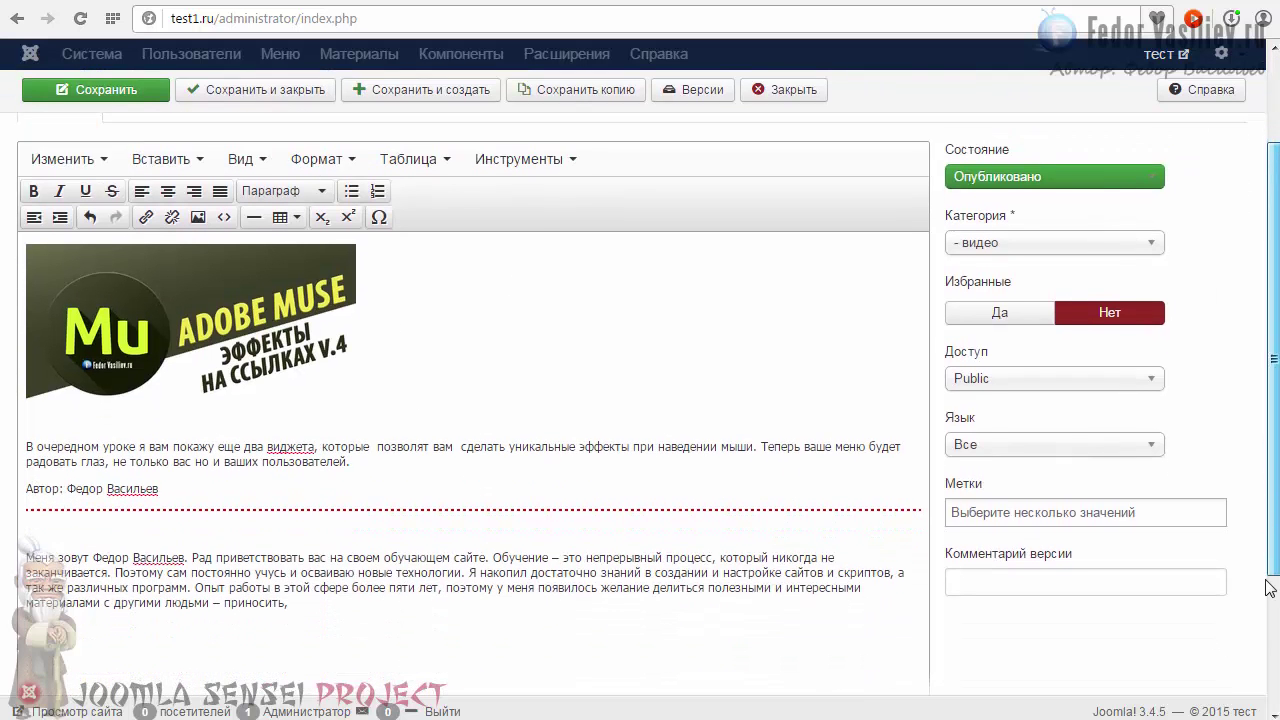
left_click(300, 581)
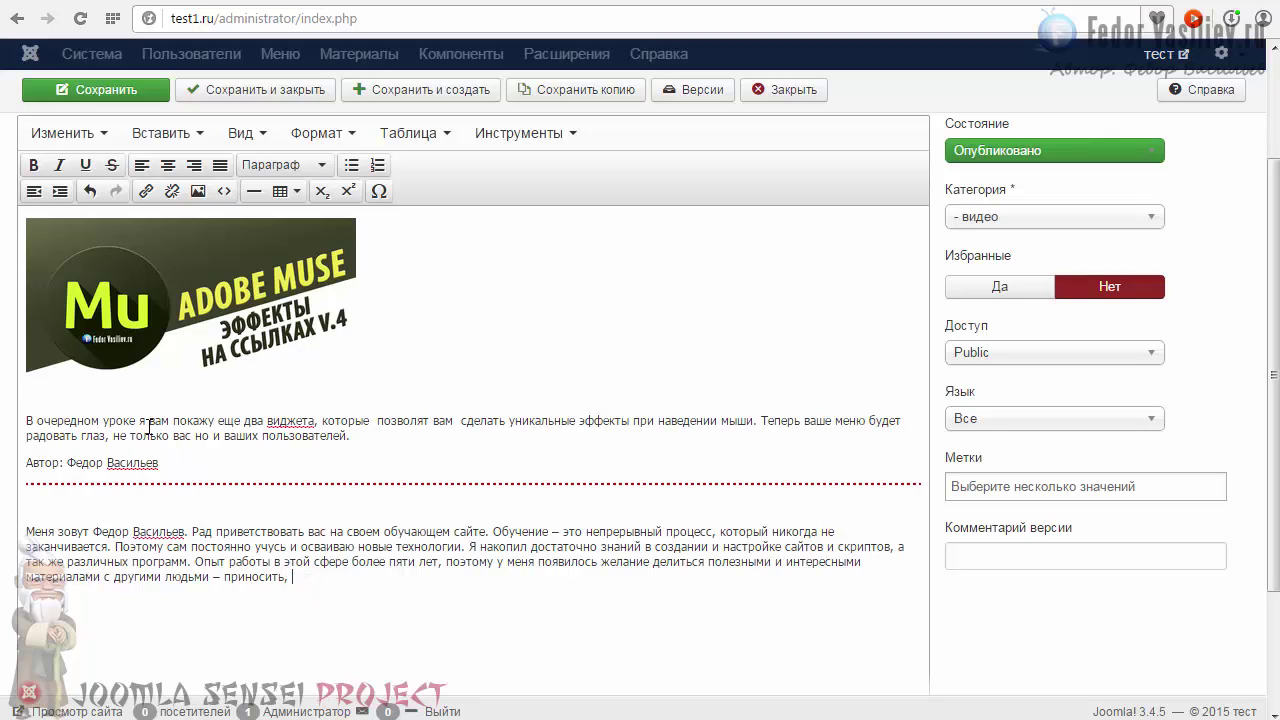
scroll(240, 463, "down", 2)
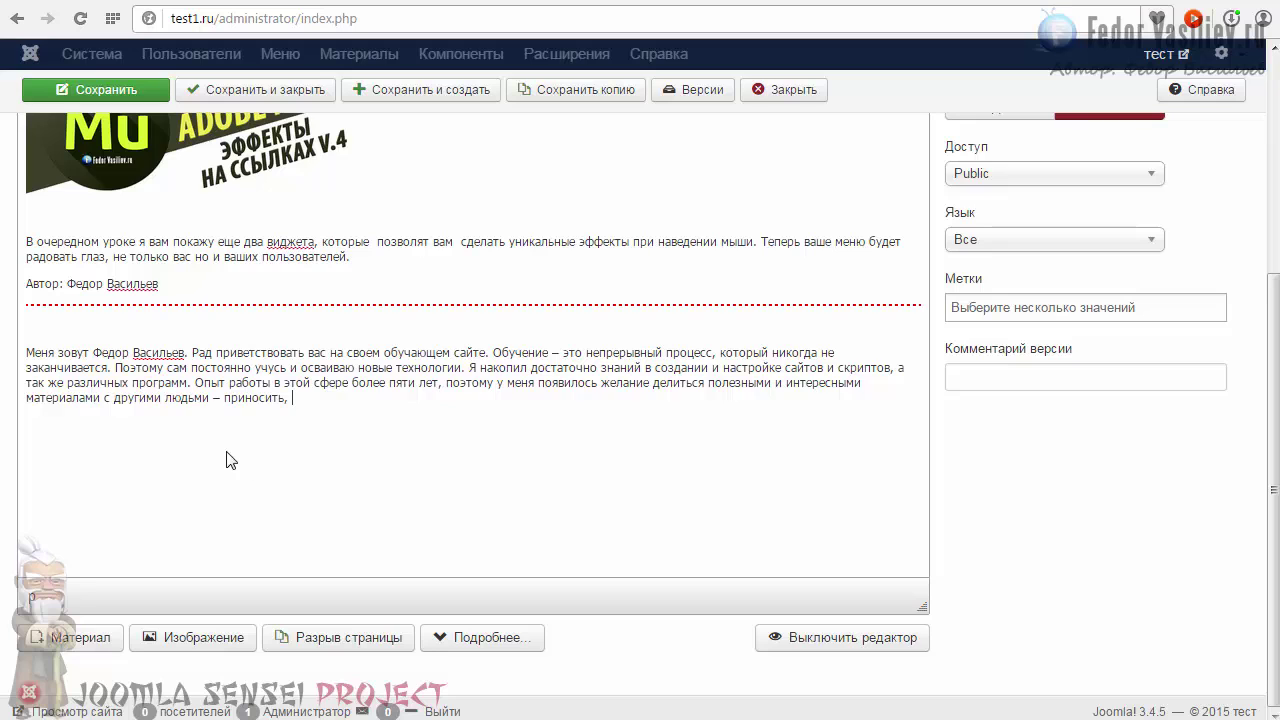
scroll(259, 420, "up", 1)
scroll(310, 506, "up", 2)
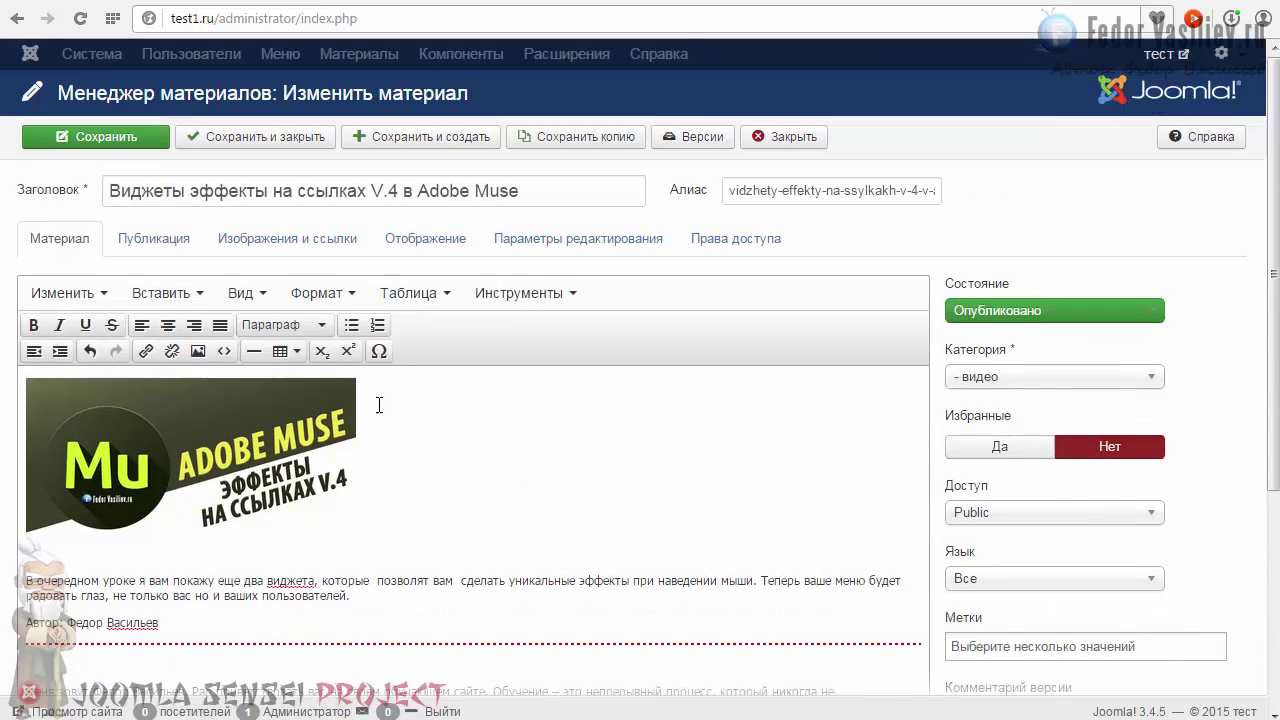
- Examine the article's publication and meta tag options and its image and link settings
left_click(152, 244)
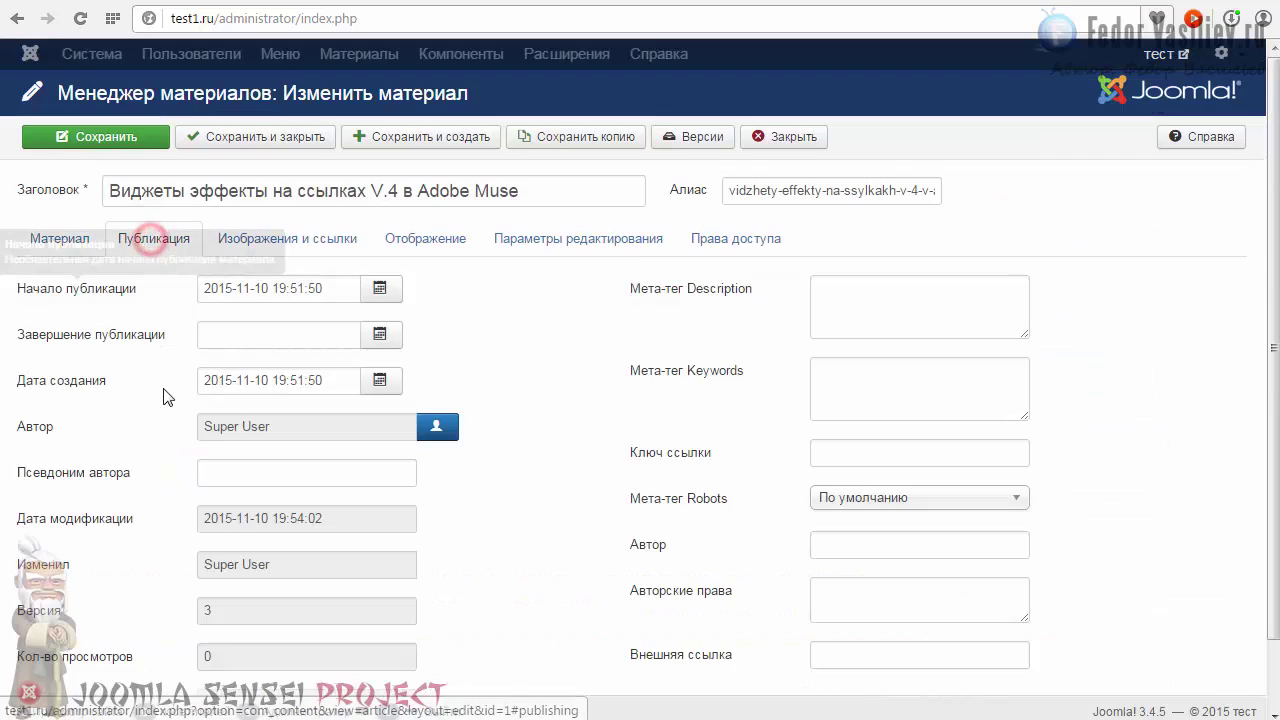
scroll(158, 396, "down", 1)
scroll(163, 395, "up", 1)
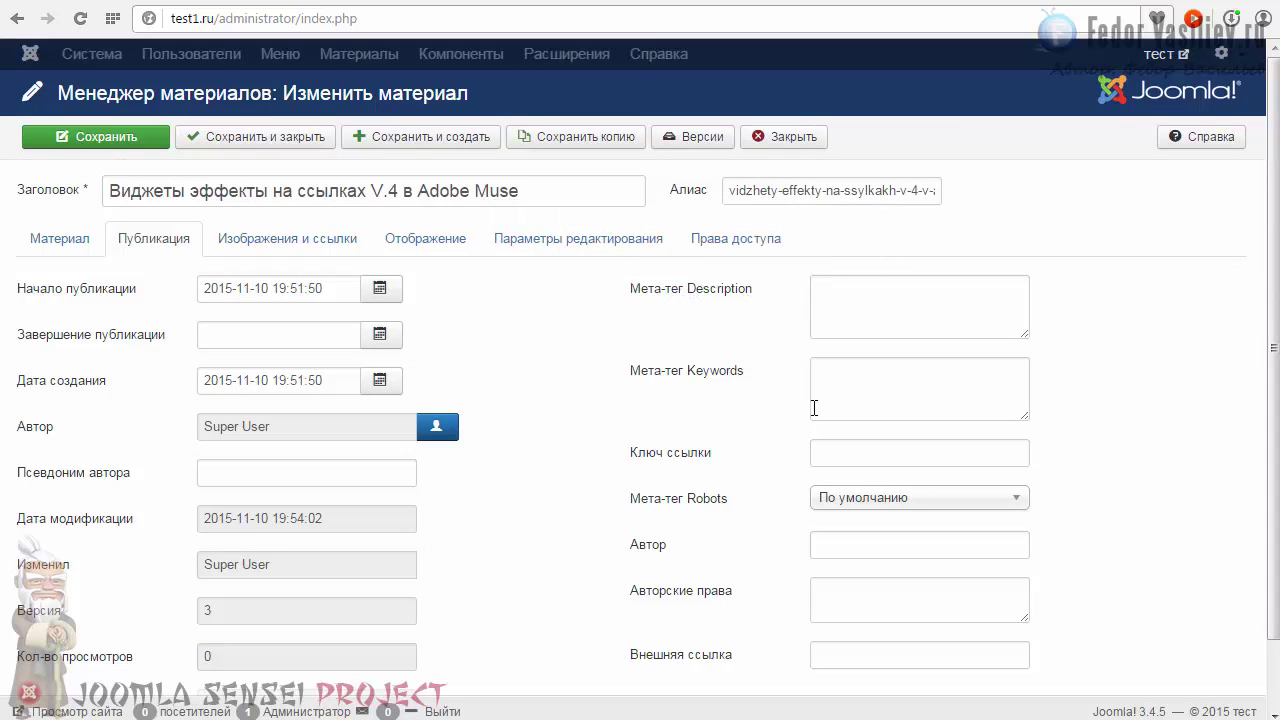
left_click(857, 382)
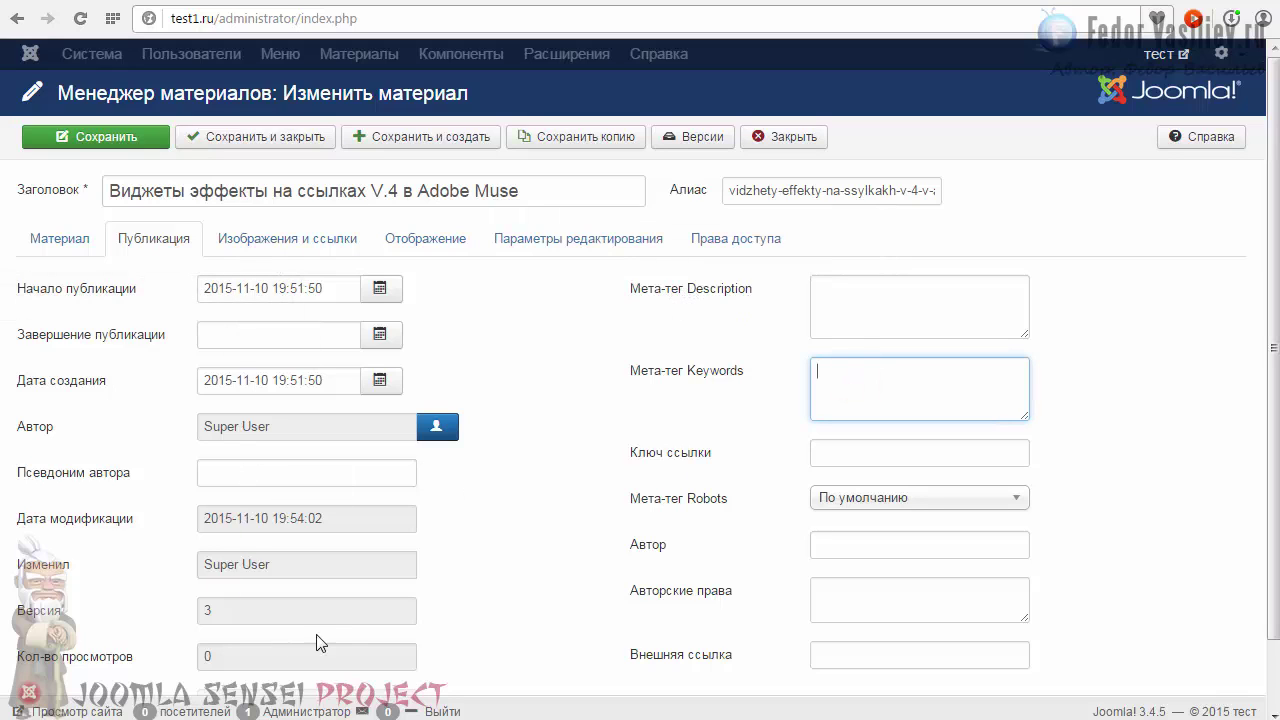
left_click(324, 245)
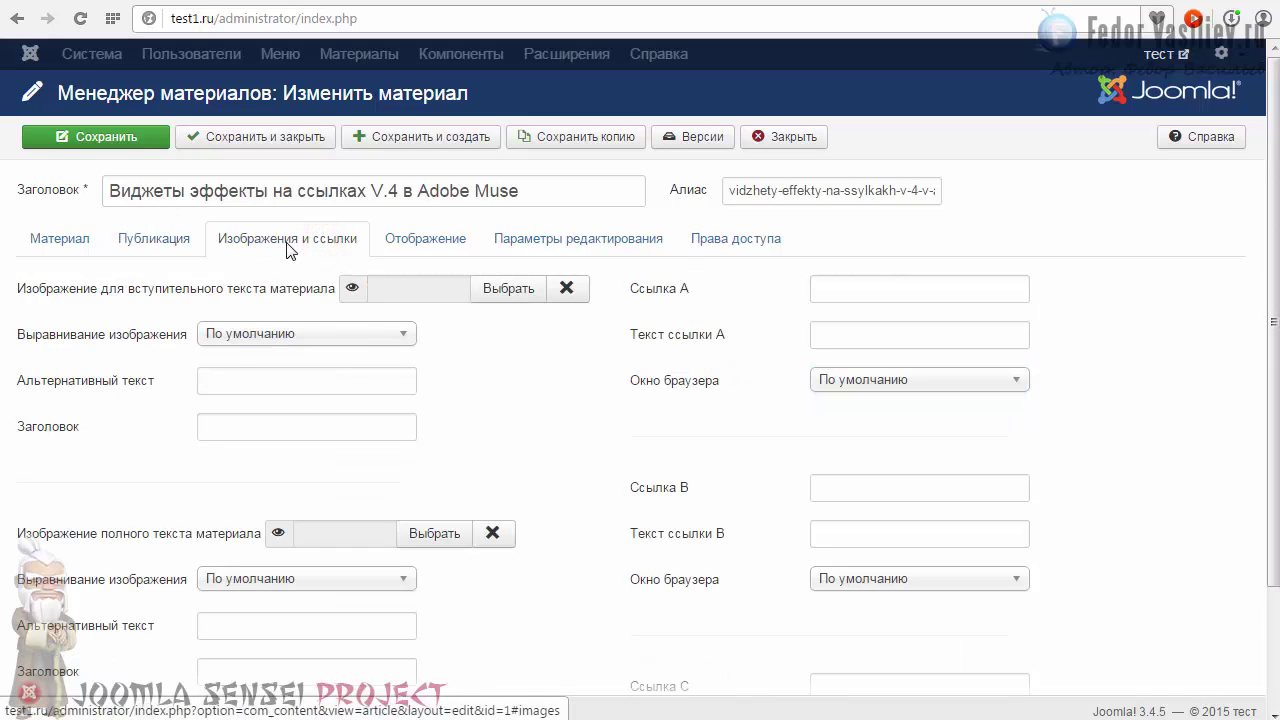
scroll(280, 391, "down", 3)
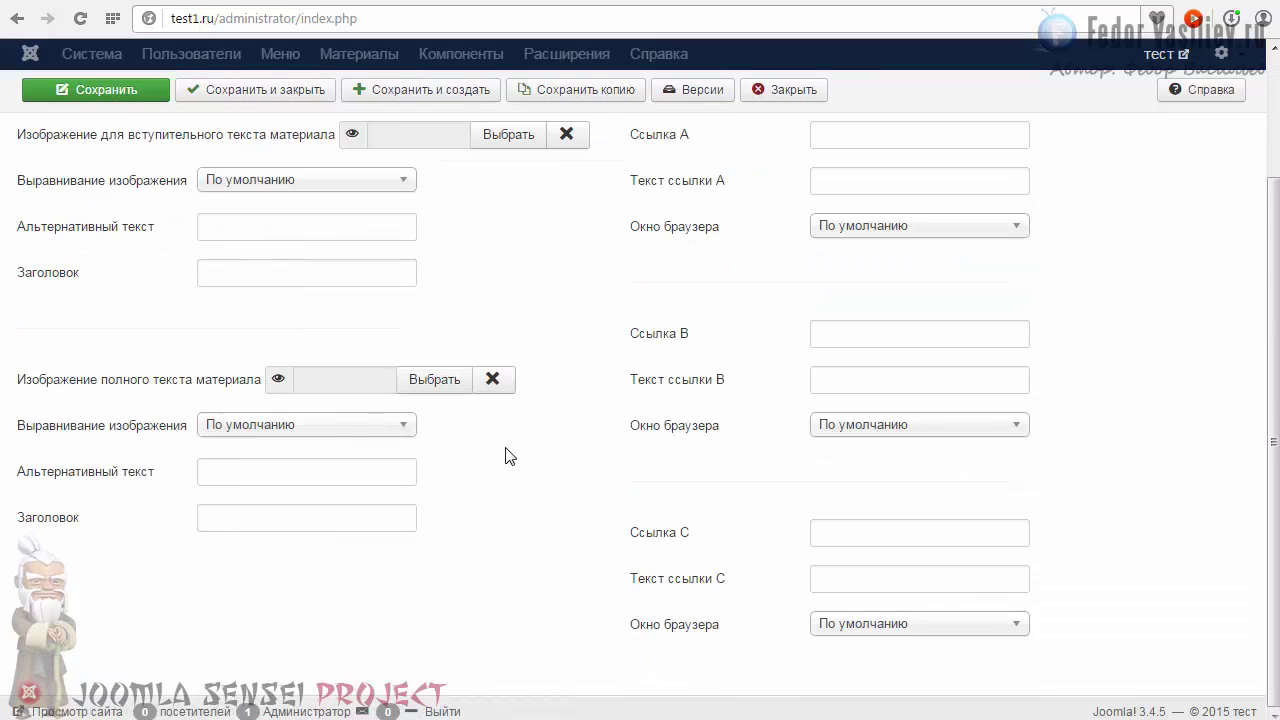
scroll(594, 443, "up", 3)
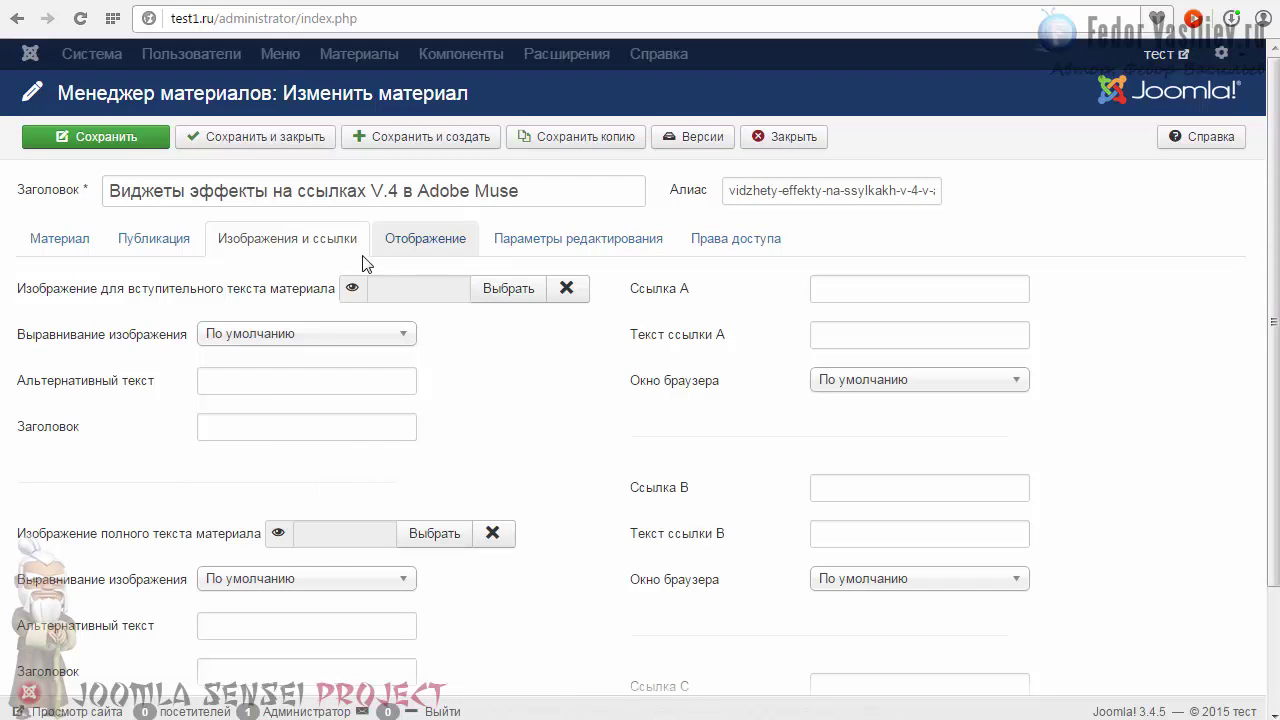
- Examine the article's display options, from the title setting through to the link position
left_click(400, 240)
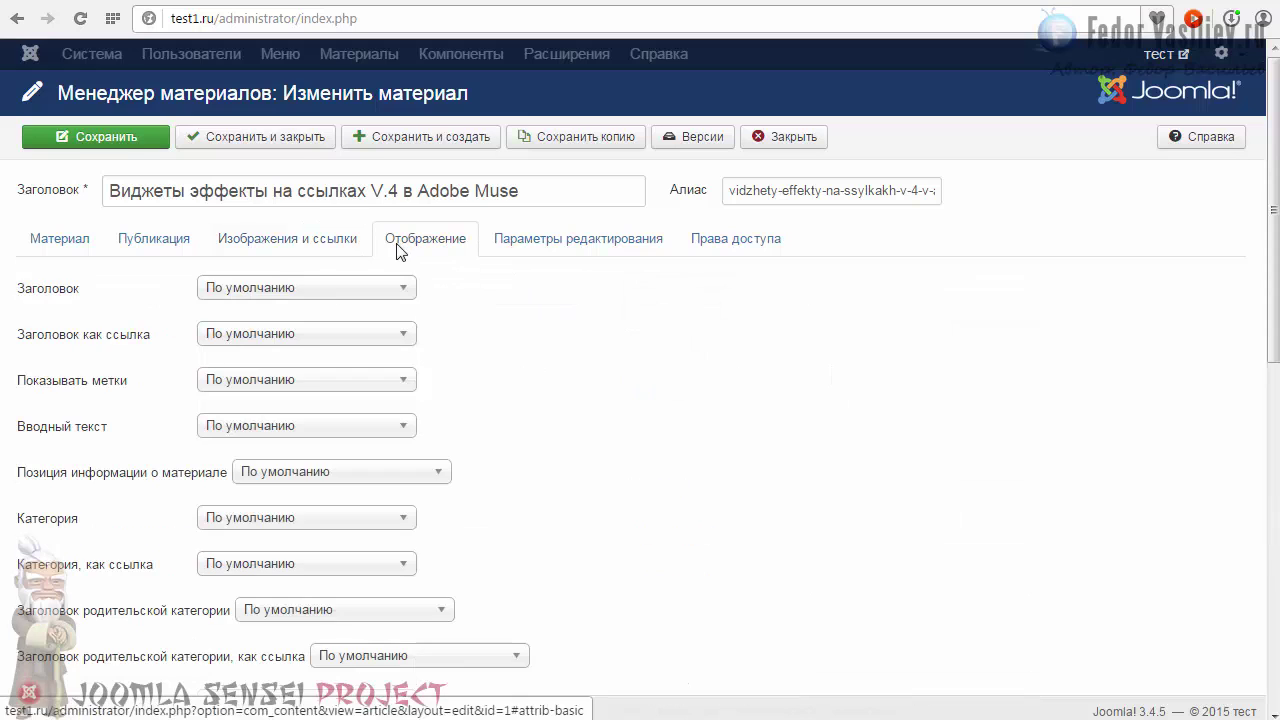
scroll(266, 337, "down", 3)
scroll(370, 510, "up", 3)
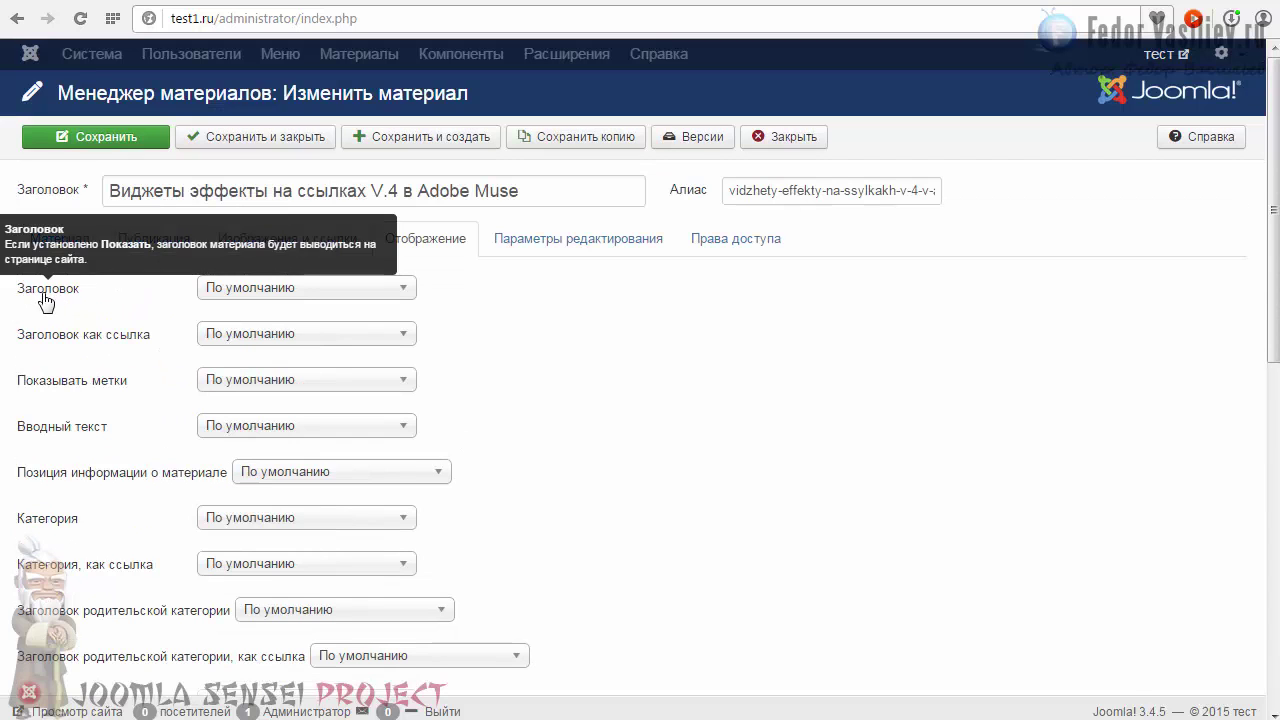
scroll(171, 329, "down", 6)
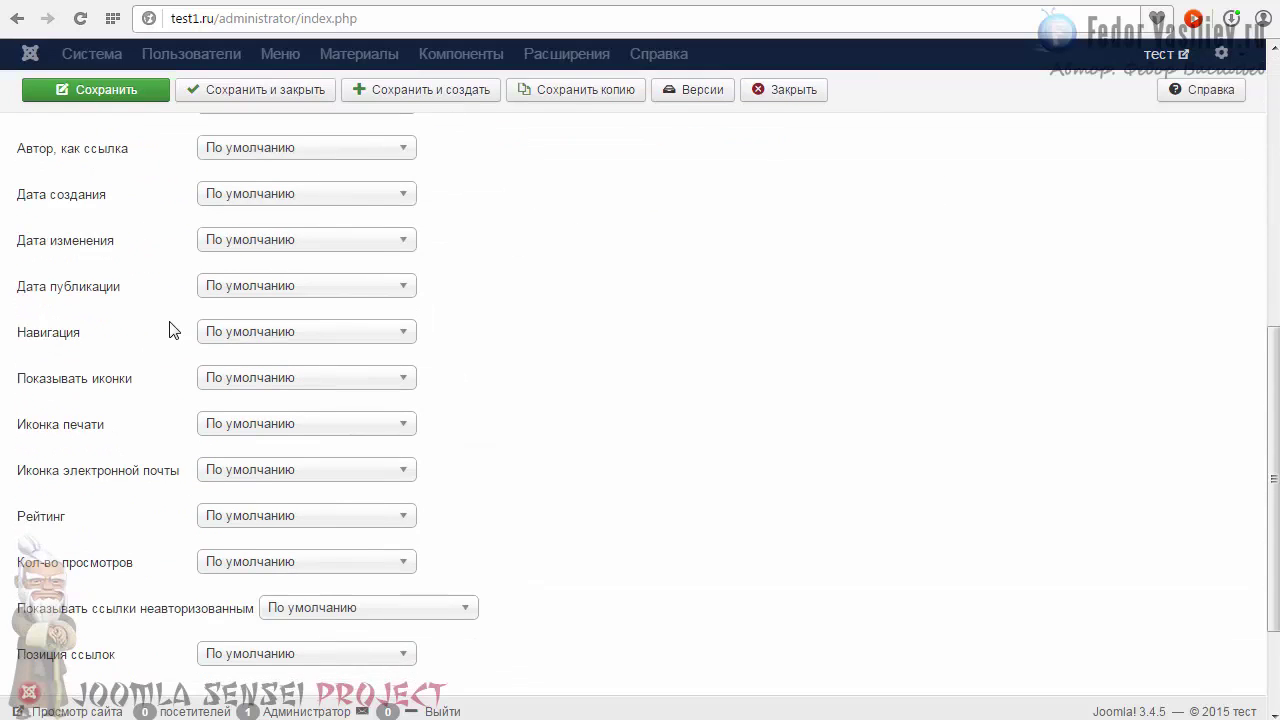
- Examine the article's display options again, including the title setting's description and the choices for showing the category
scroll(140, 398, "up", 5)
scroll(140, 398, "up", 1)
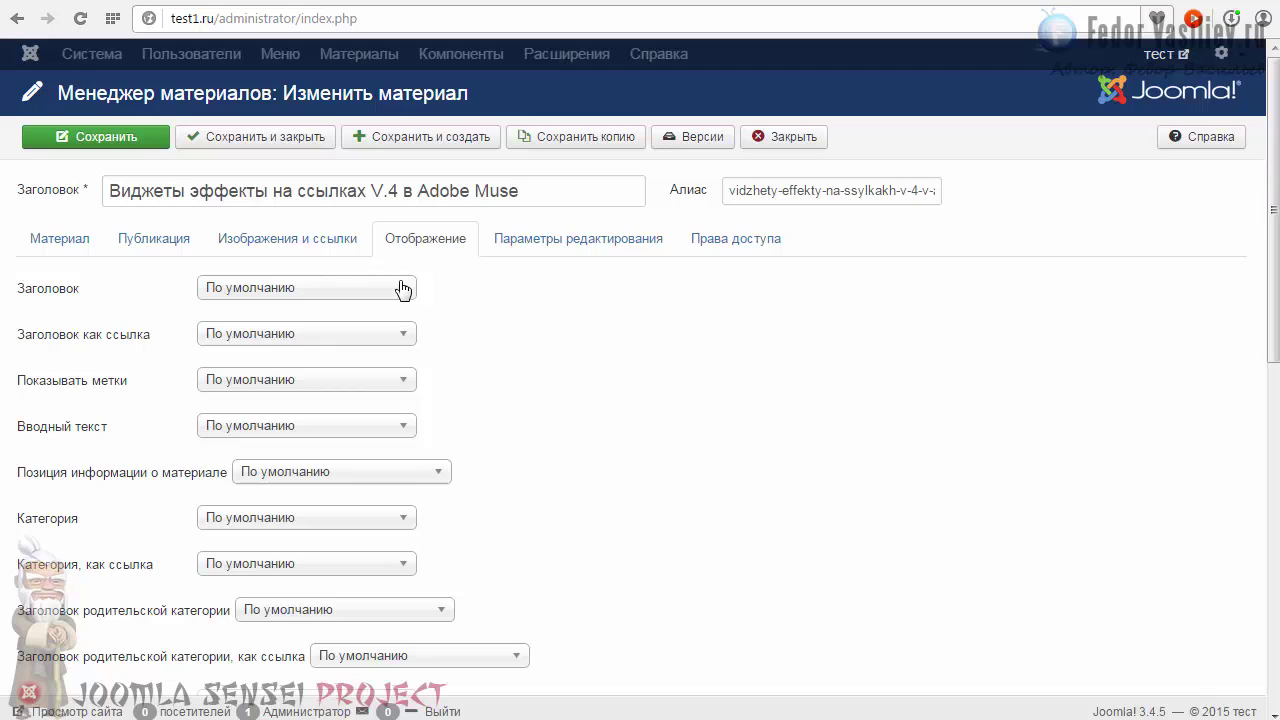
mouse_move(40, 294)
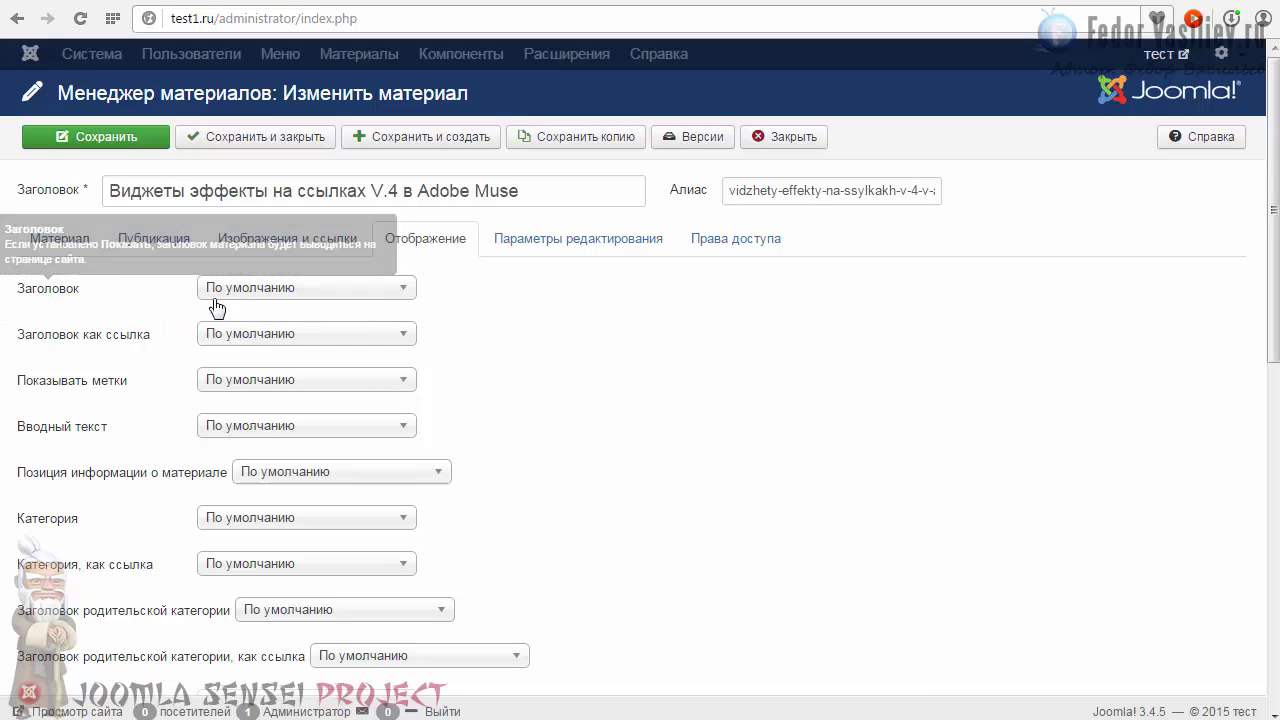
left_click(240, 517)
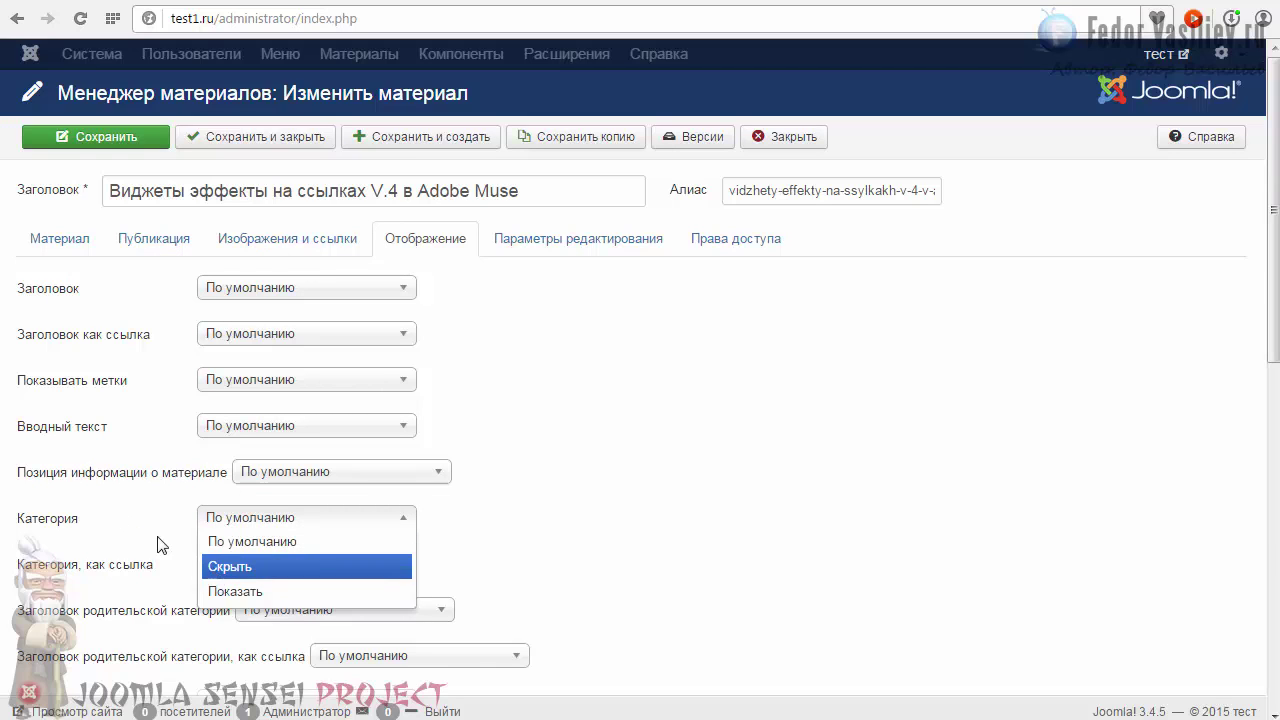
left_click(112, 494)
scroll(294, 365, "down", 2)
scroll(337, 451, "down", 3)
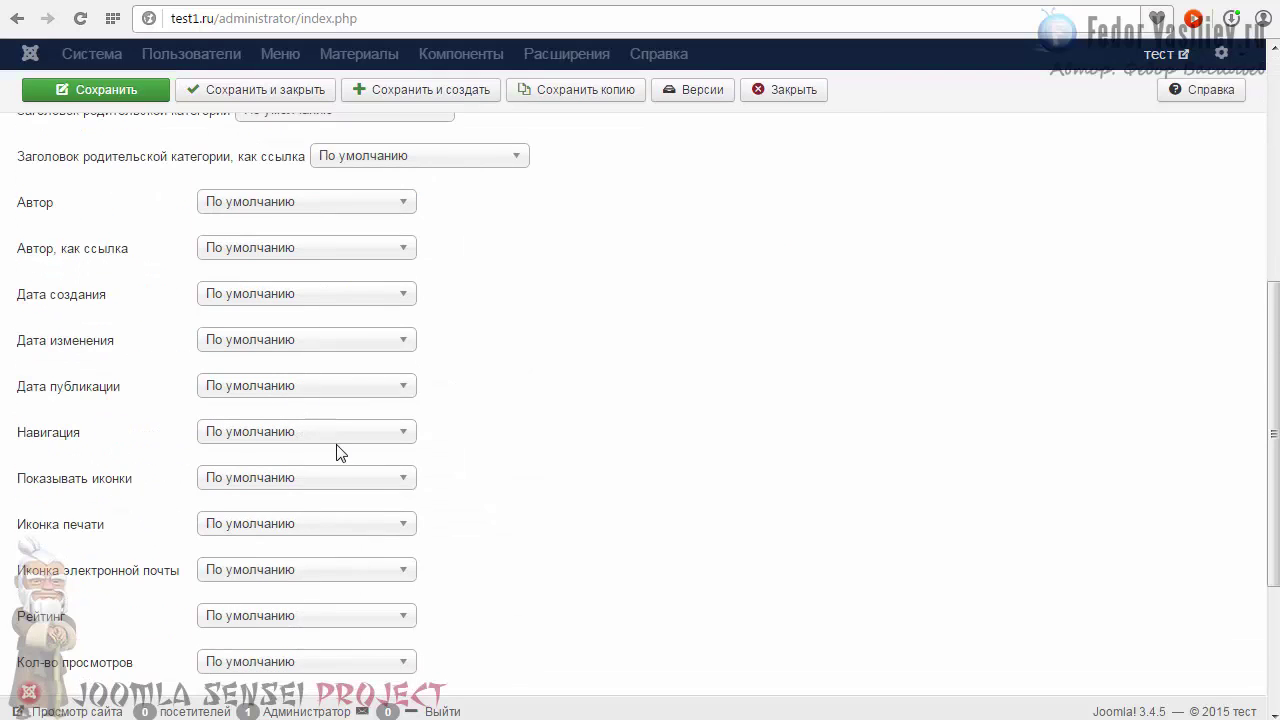
scroll(337, 451, "up", 5)
- Look through the article's editing parameters, access permissions, image and publication settings, and return to its content
left_click(528, 248)
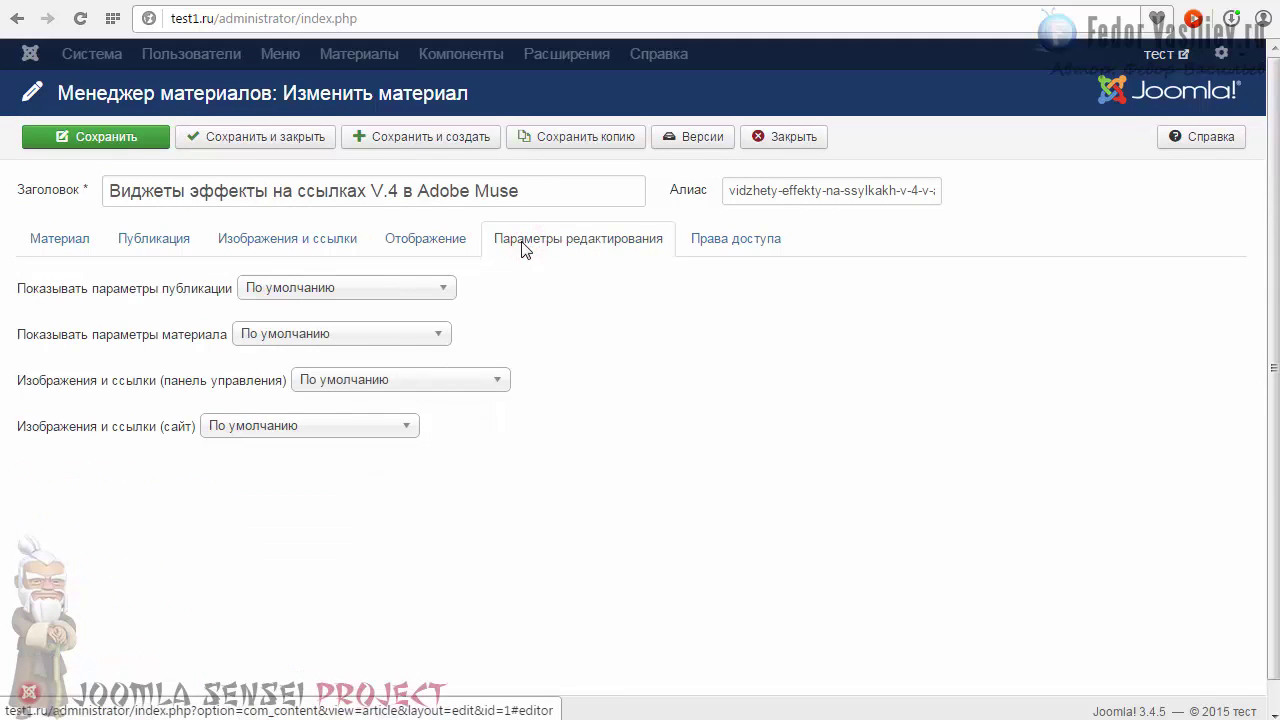
left_click(688, 242)
left_click(578, 240)
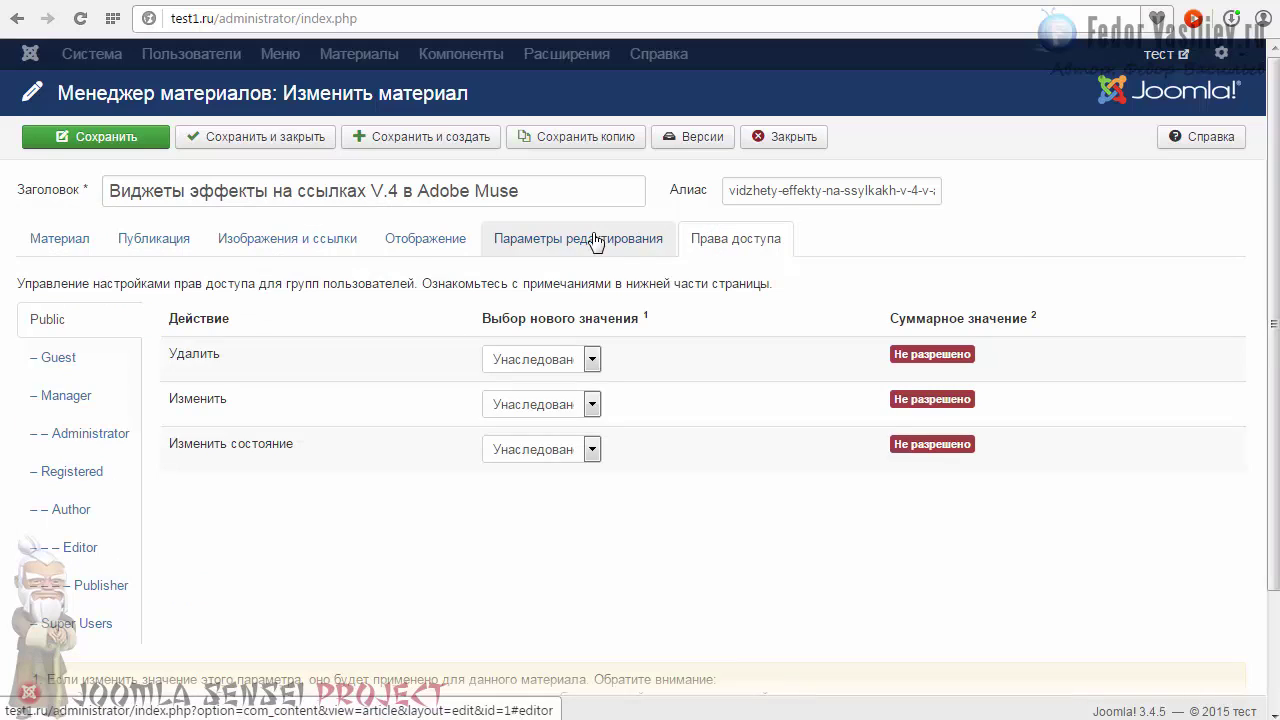
left_click(422, 240)
left_click(300, 242)
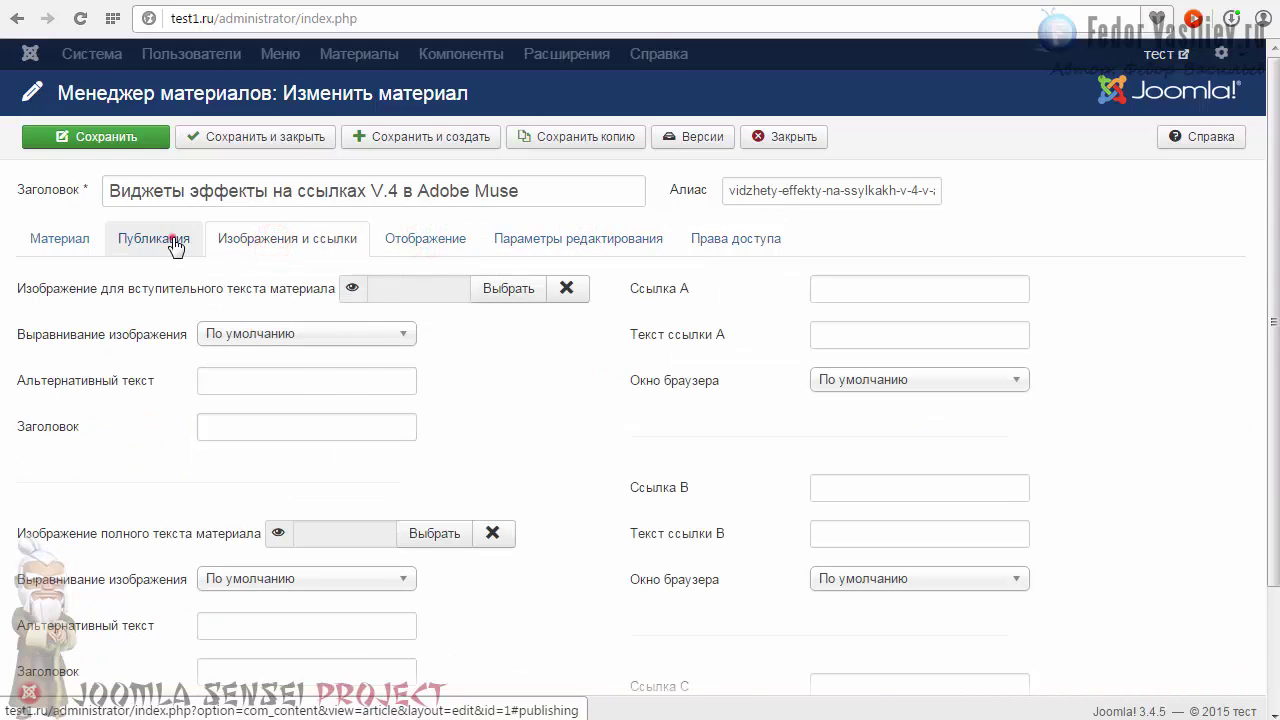
left_click(182, 242)
left_click(60, 238)
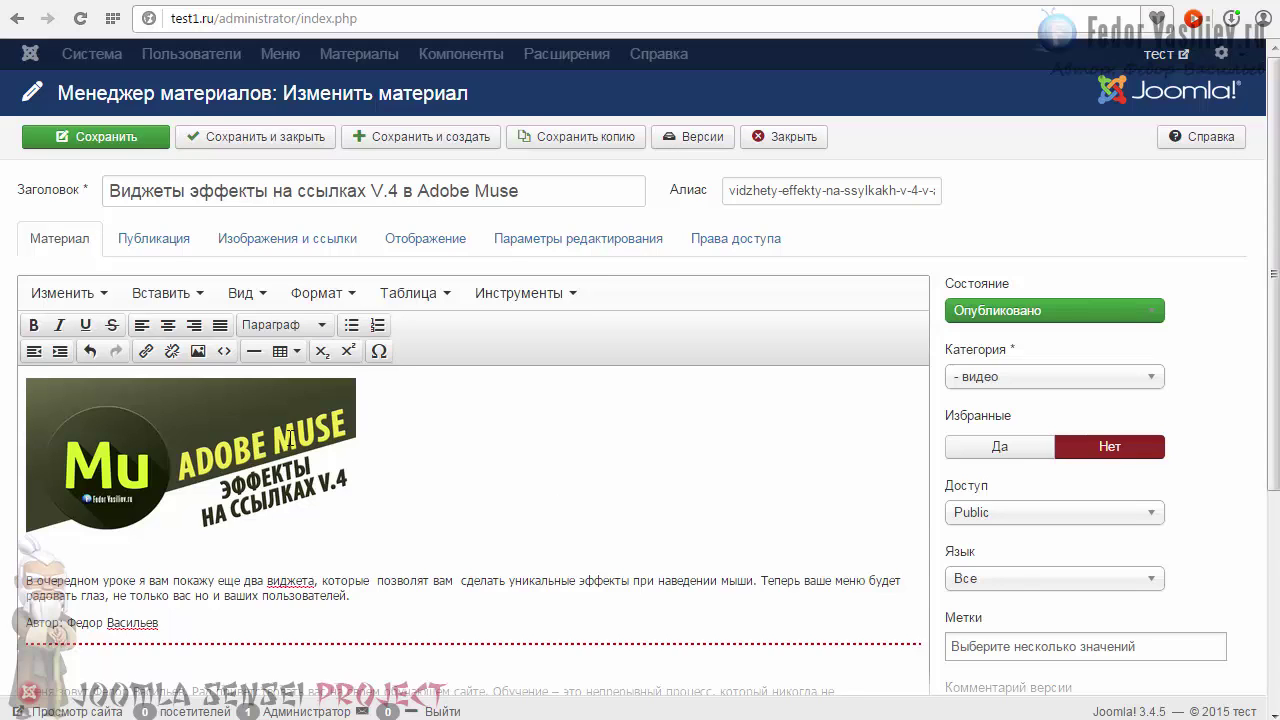
- Review the article's title, its intro text above the read-more break and the full text below it
scroll(290, 437, "down", 1)
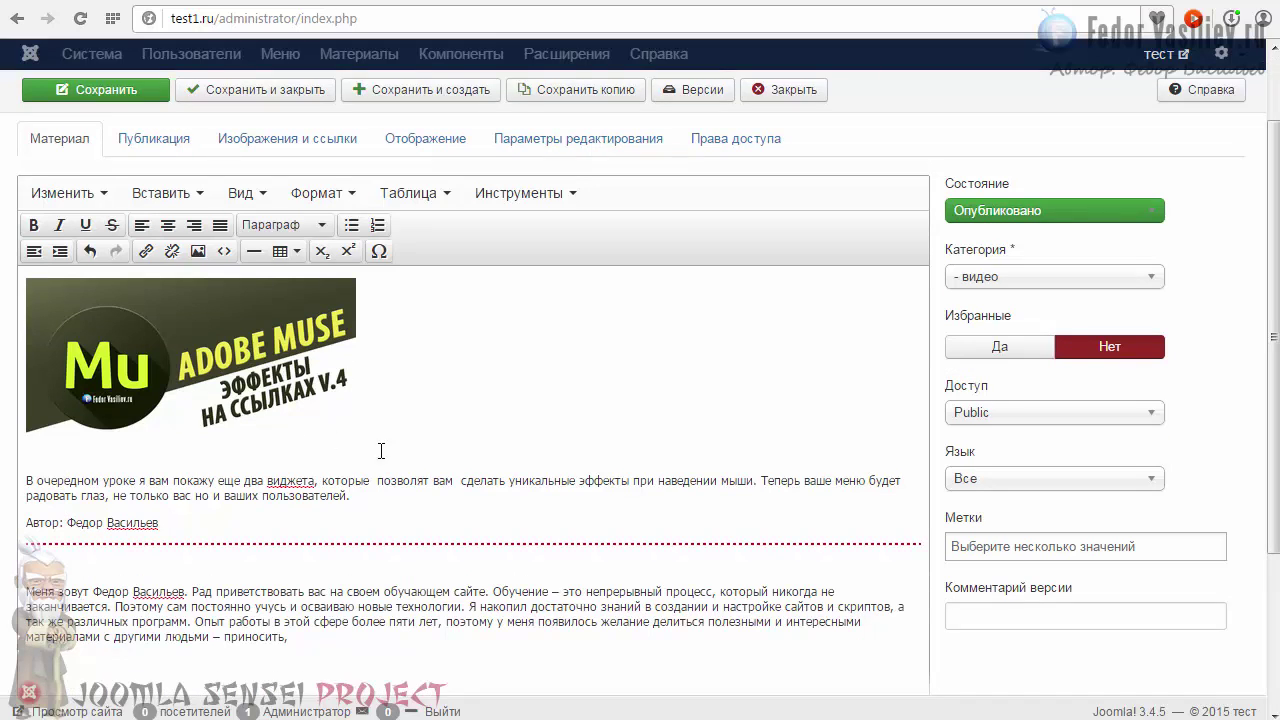
double_click(173, 516)
left_click_drag(173, 516, 28, 478)
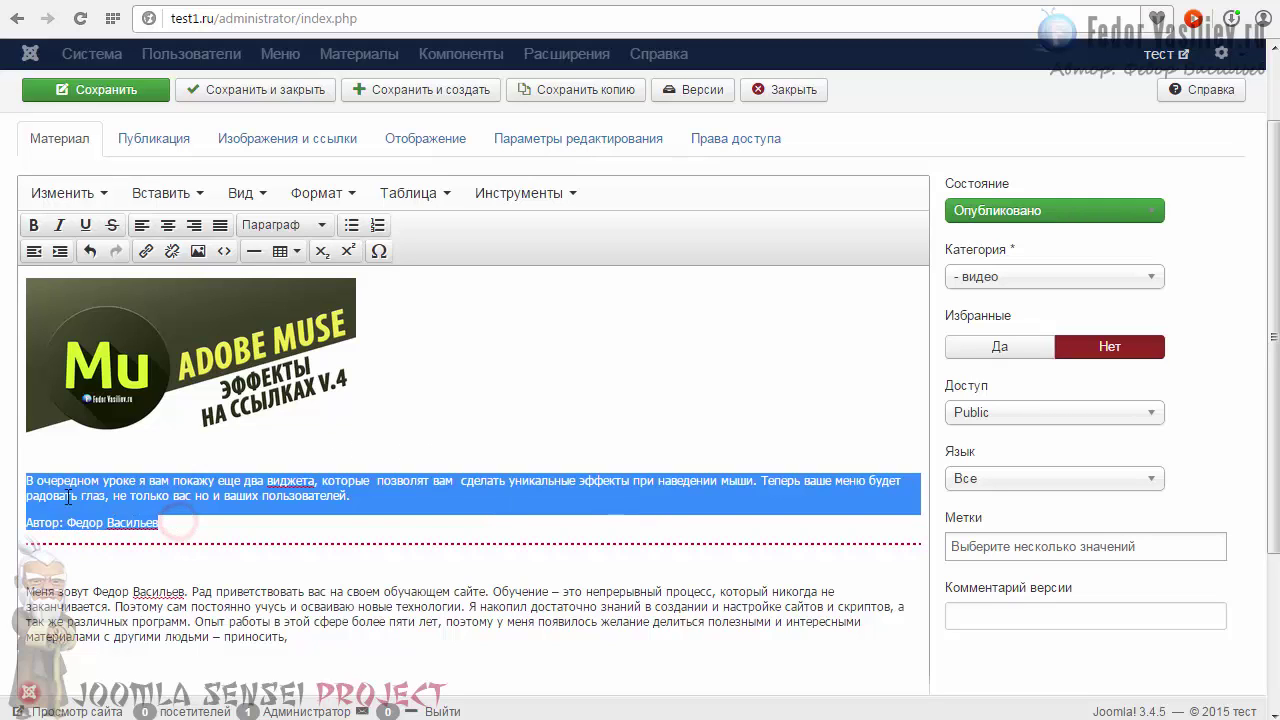
left_click(86, 490)
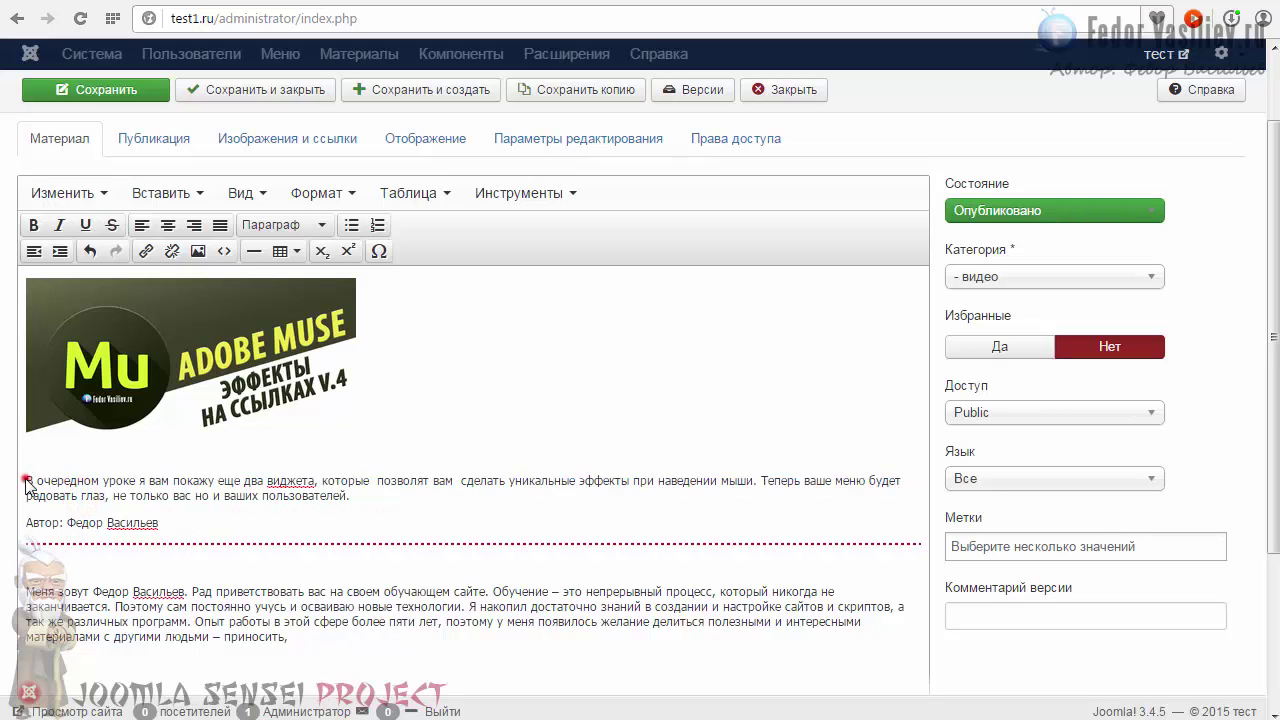
left_click_drag(28, 483, 160, 522)
left_click(172, 523)
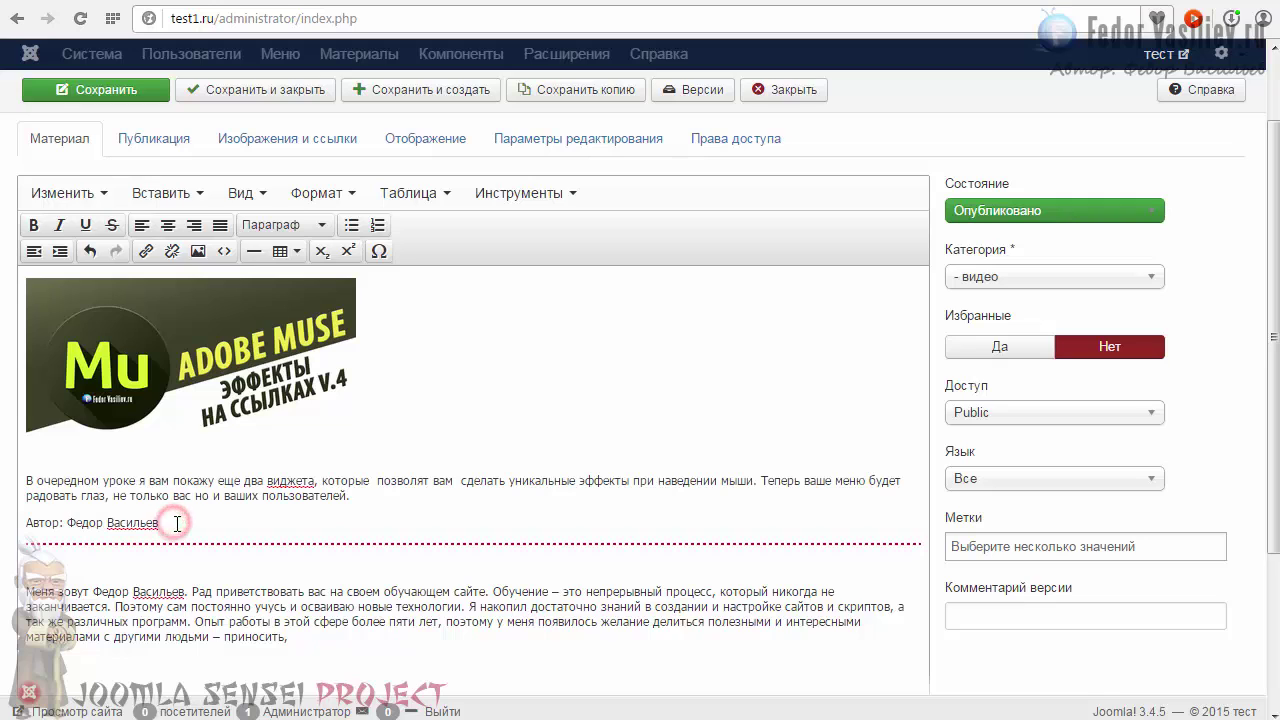
scroll(355, 504, "up", 1)
triple_click(148, 196)
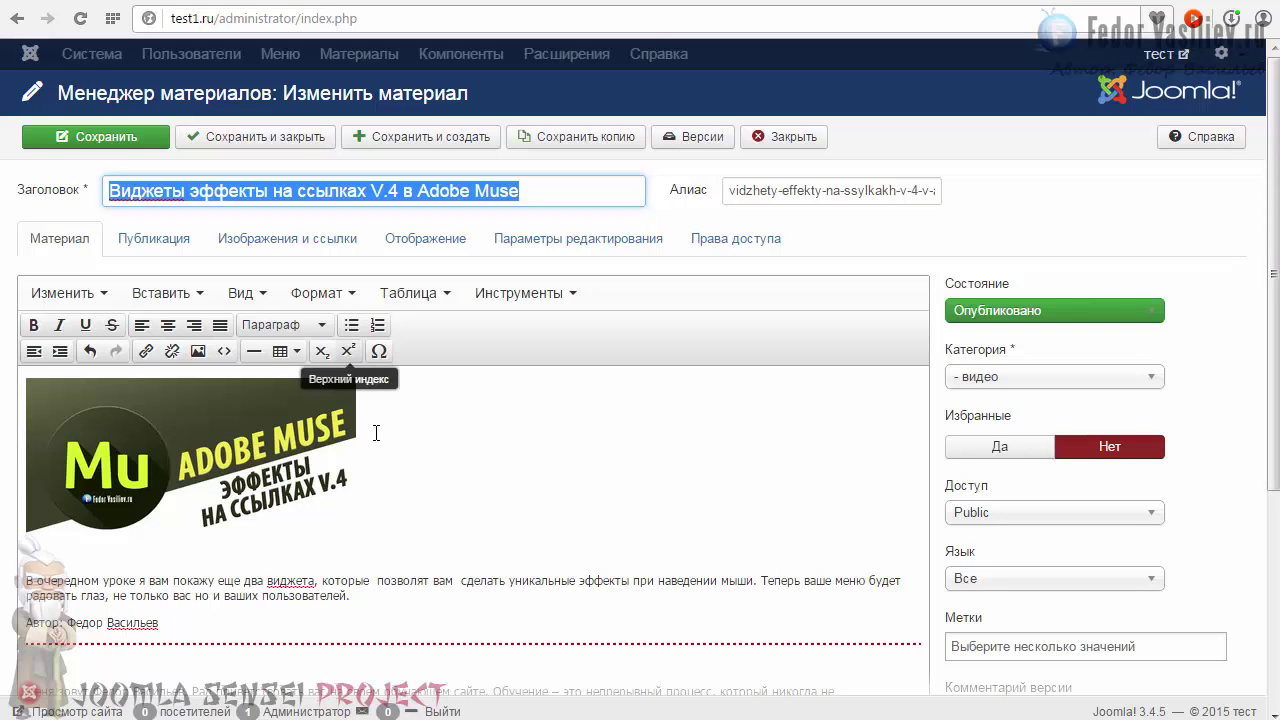
scroll(438, 393, "down", 3)
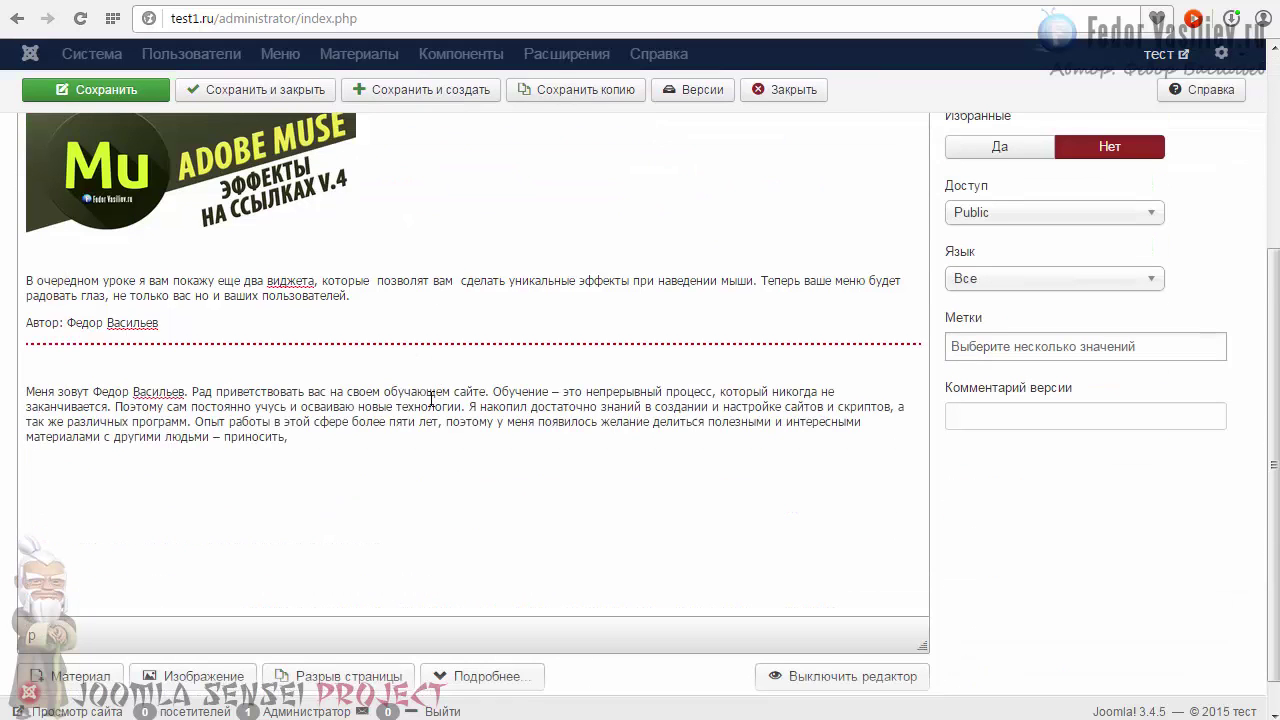
left_click(318, 443)
scroll(457, 451, "up", 3)
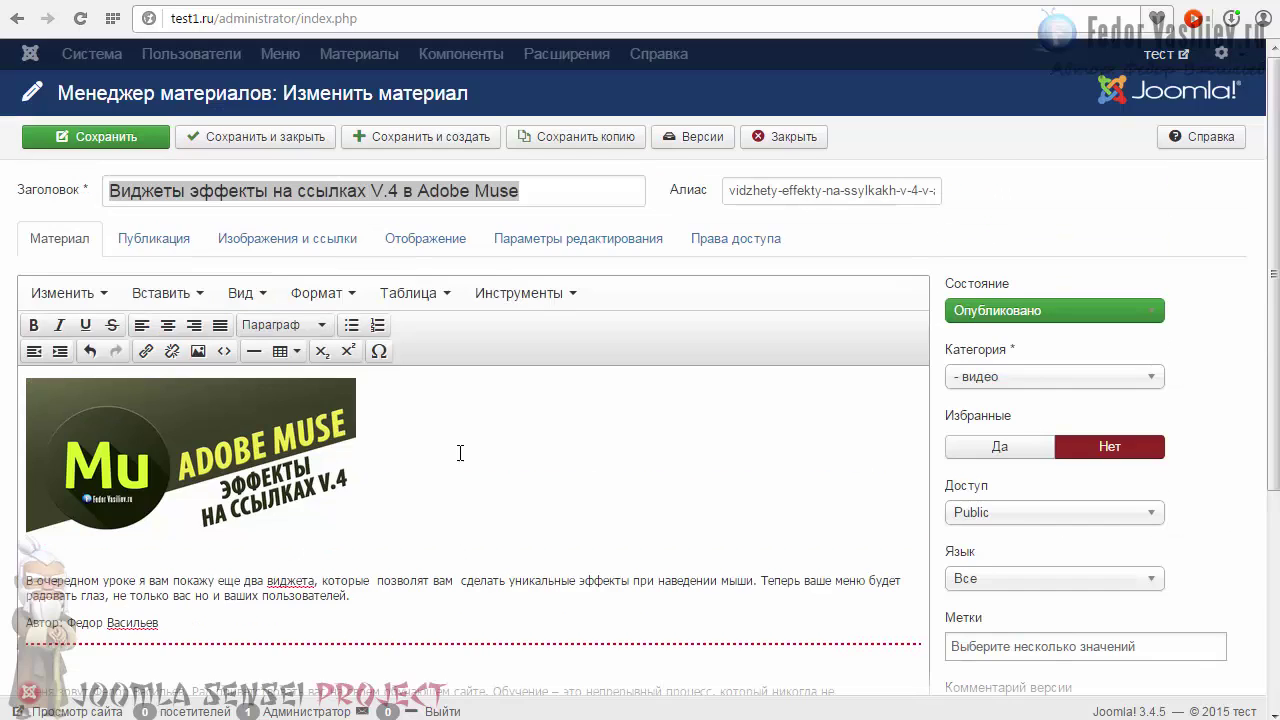
scroll(380, 400, "down", 3)
scroll(168, 386, "up", 1)
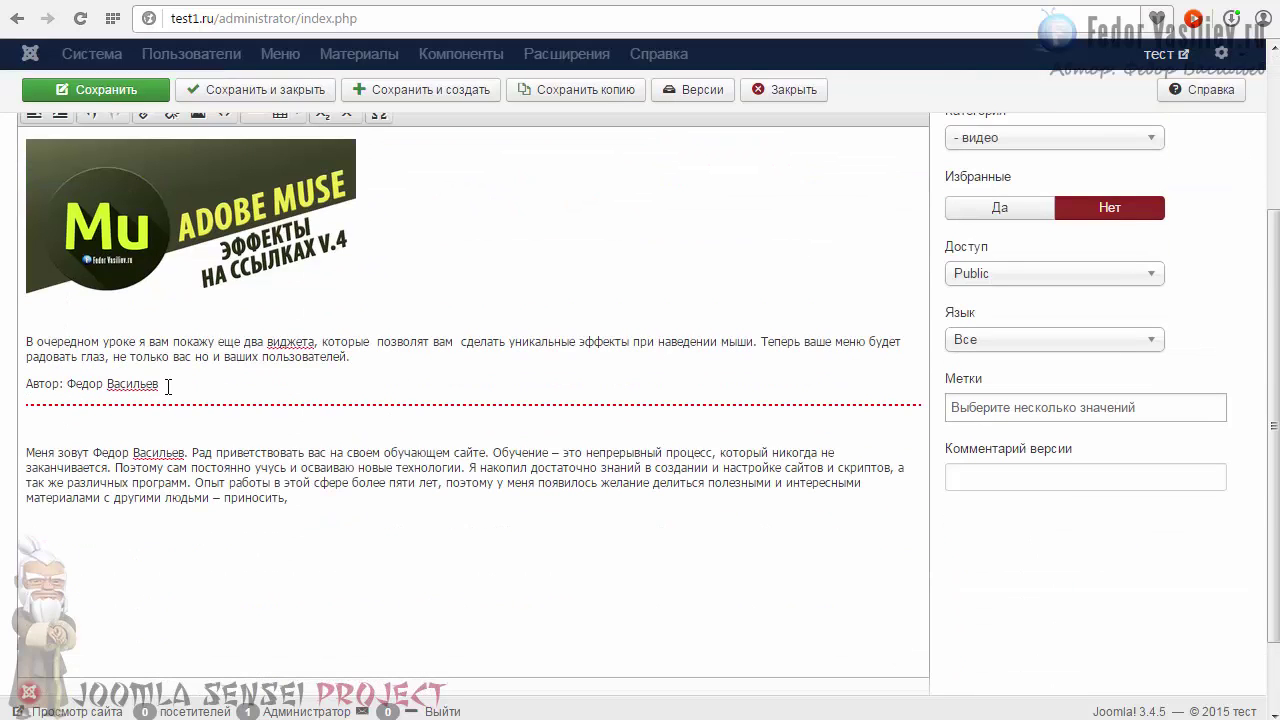
- Copy the article's intro paragraph without the author line into the meta description, and enlarge that field to fit the text
left_click_drag(72, 341, 345, 358)
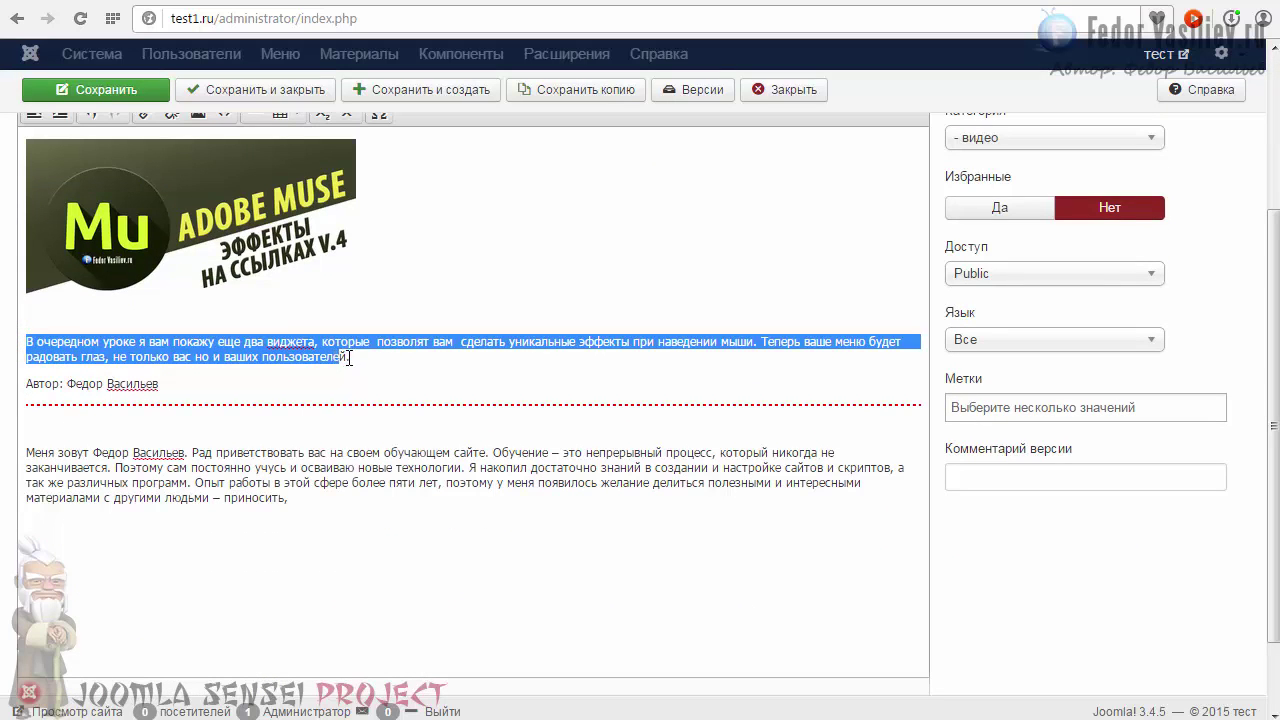
scroll(446, 460, "up", 2)
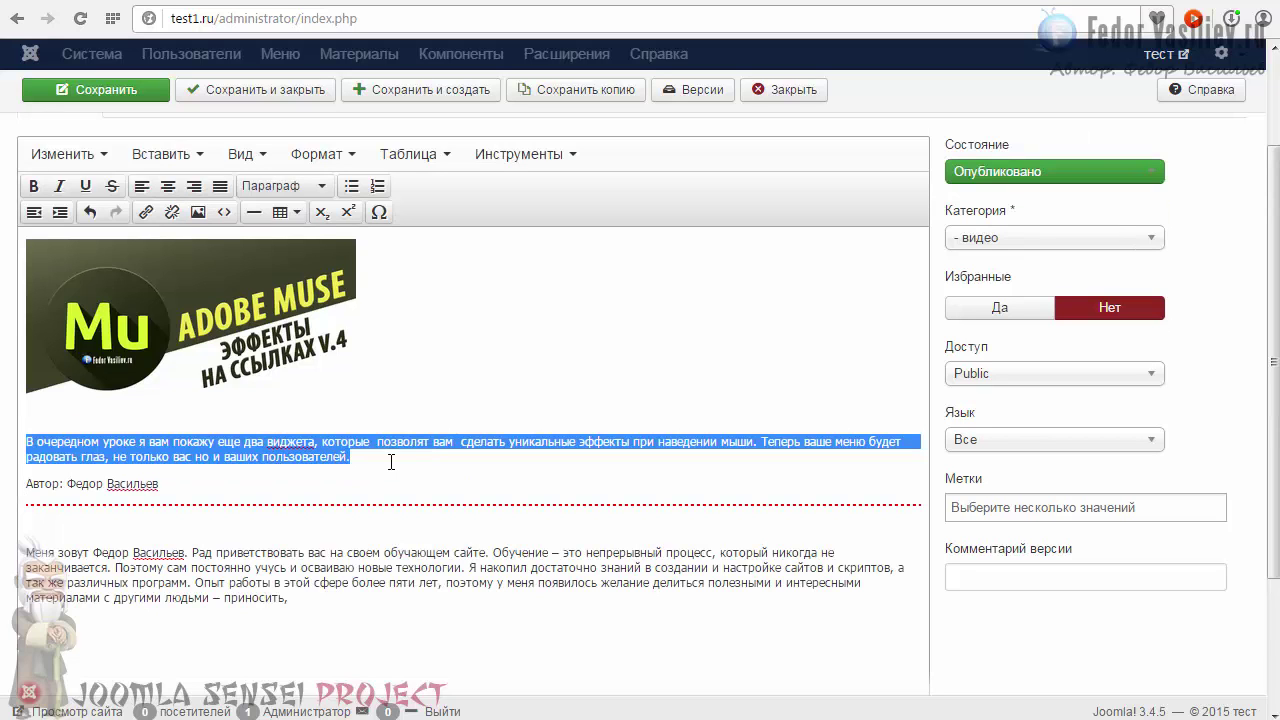
left_click(316, 456)
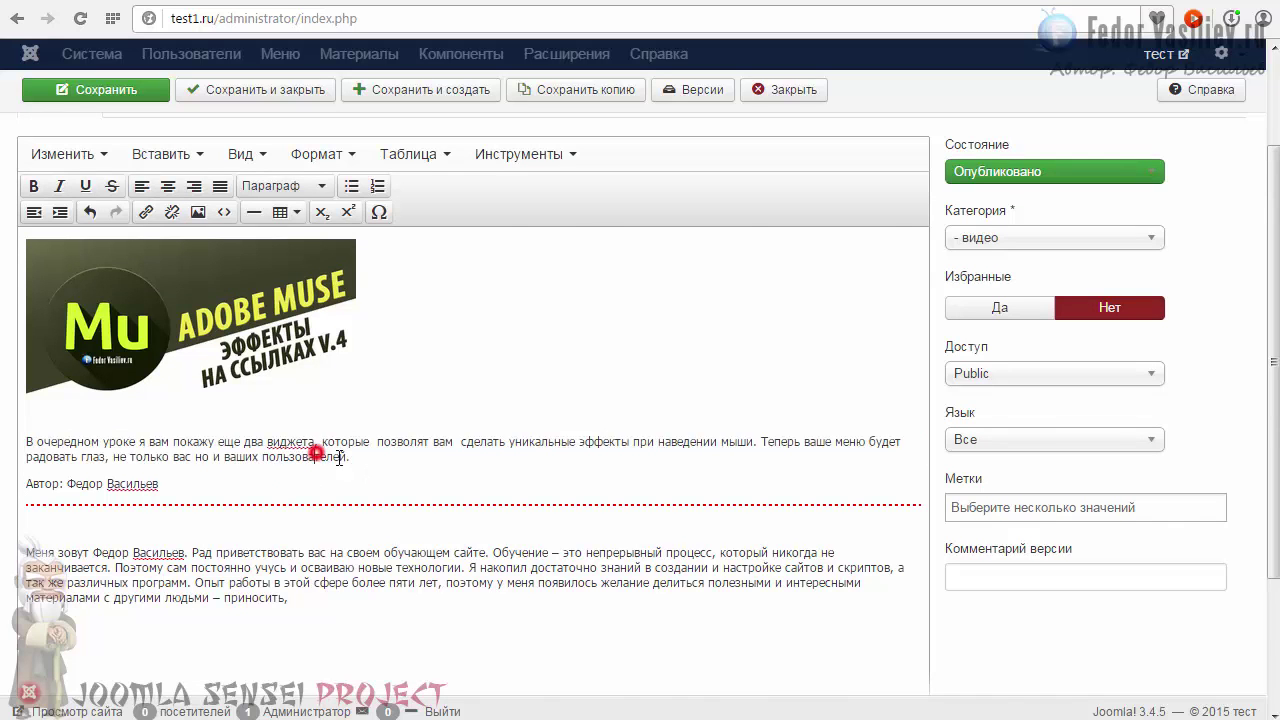
scroll(316, 456, "up", 2)
left_click(135, 255)
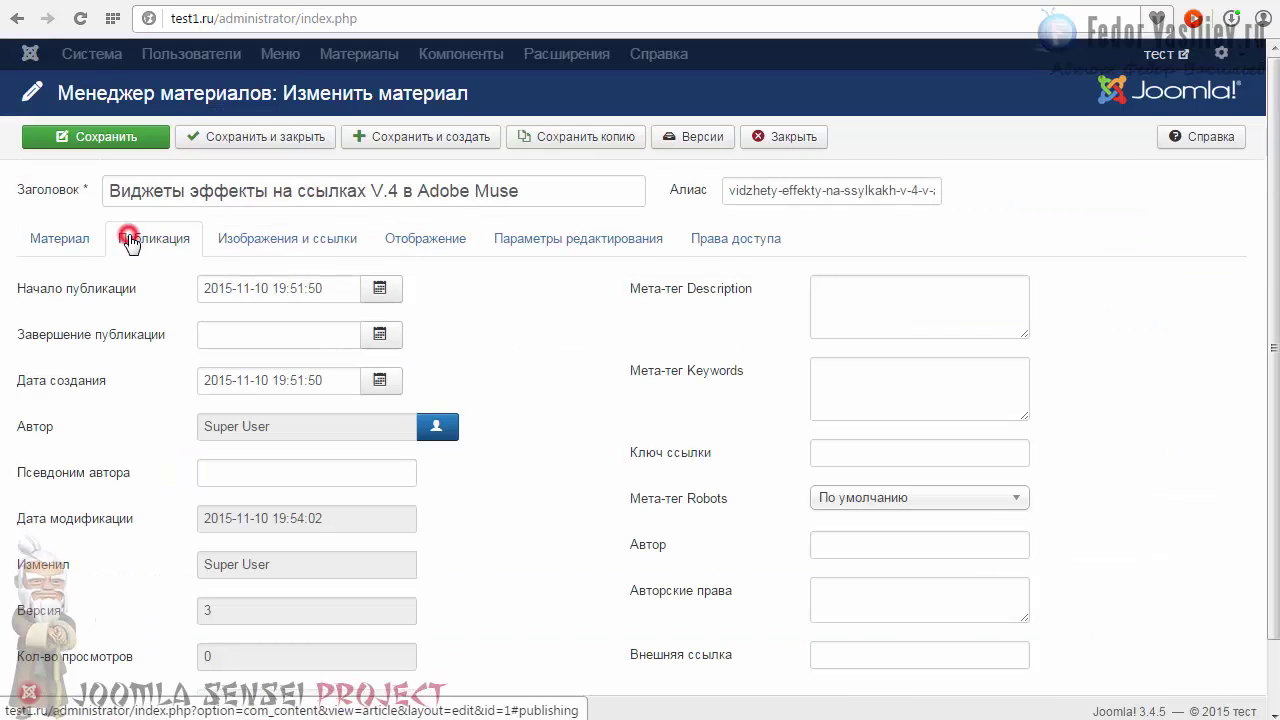
right_click(818, 288)
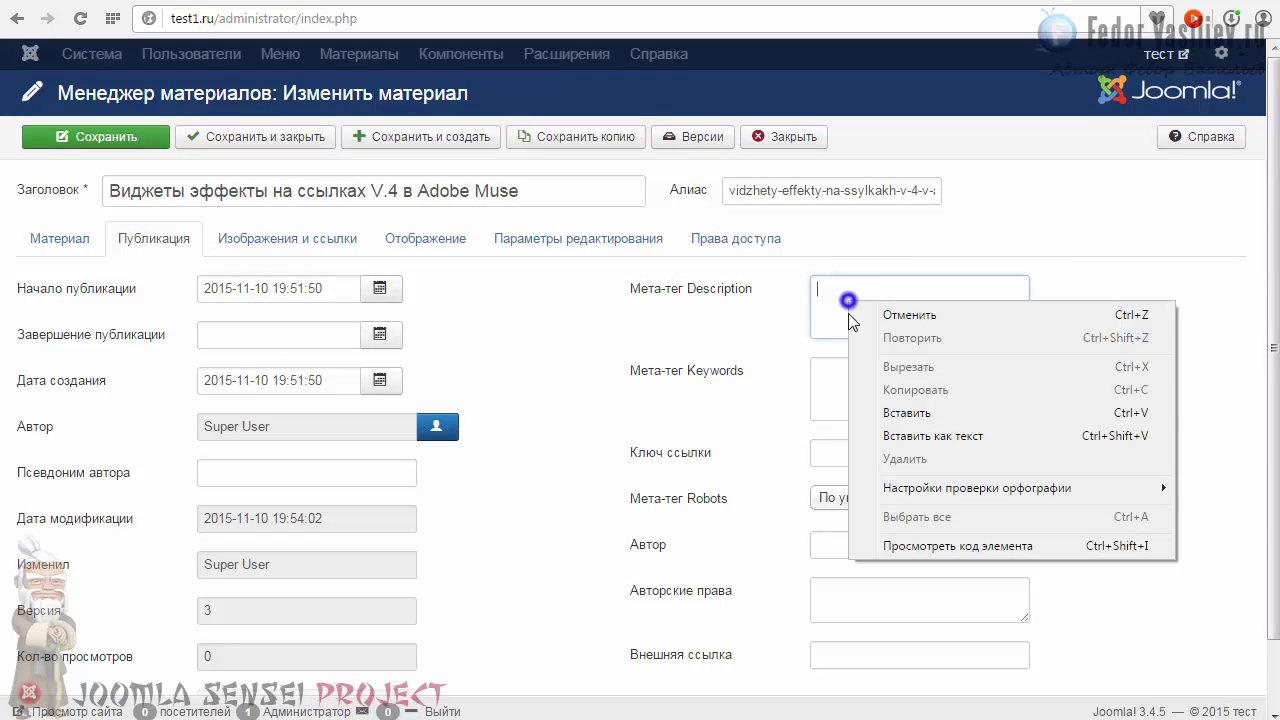
left_click(892, 412)
left_click_drag(1025, 340, 1130, 414)
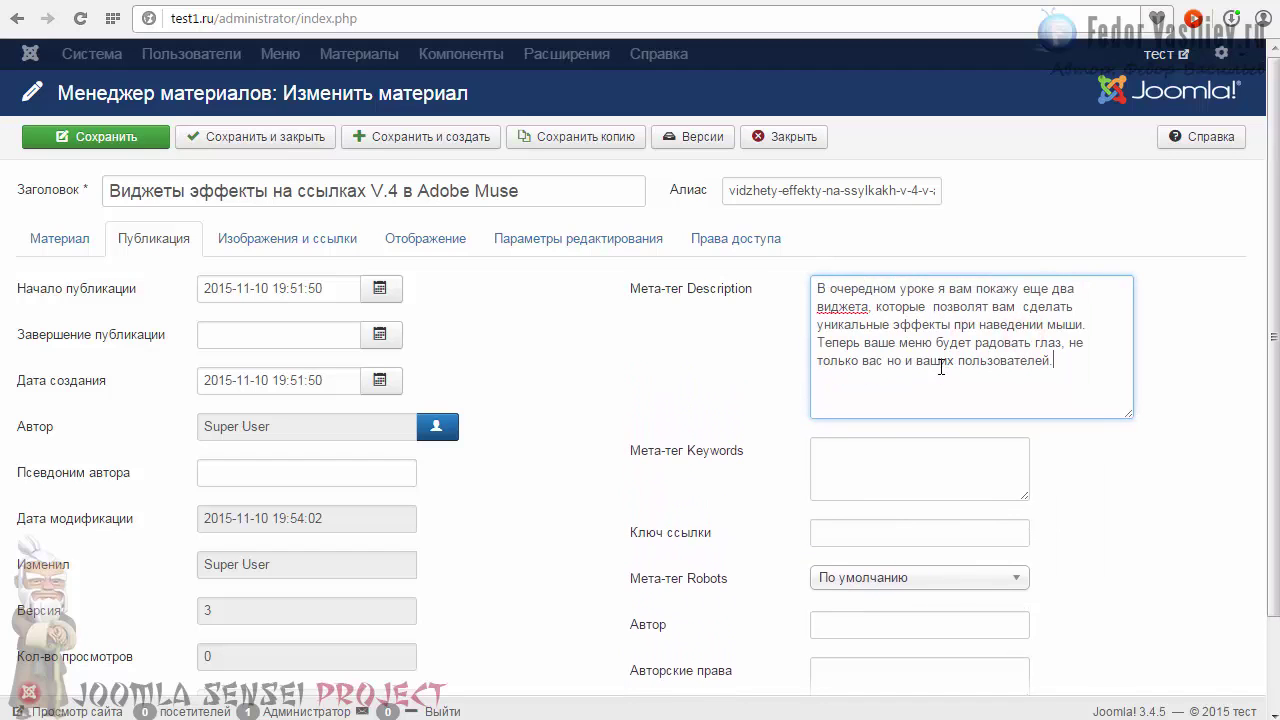
- Examine the purpose of the meta keywords field and compare it with the wording of the meta description
mouse_move(657, 465)
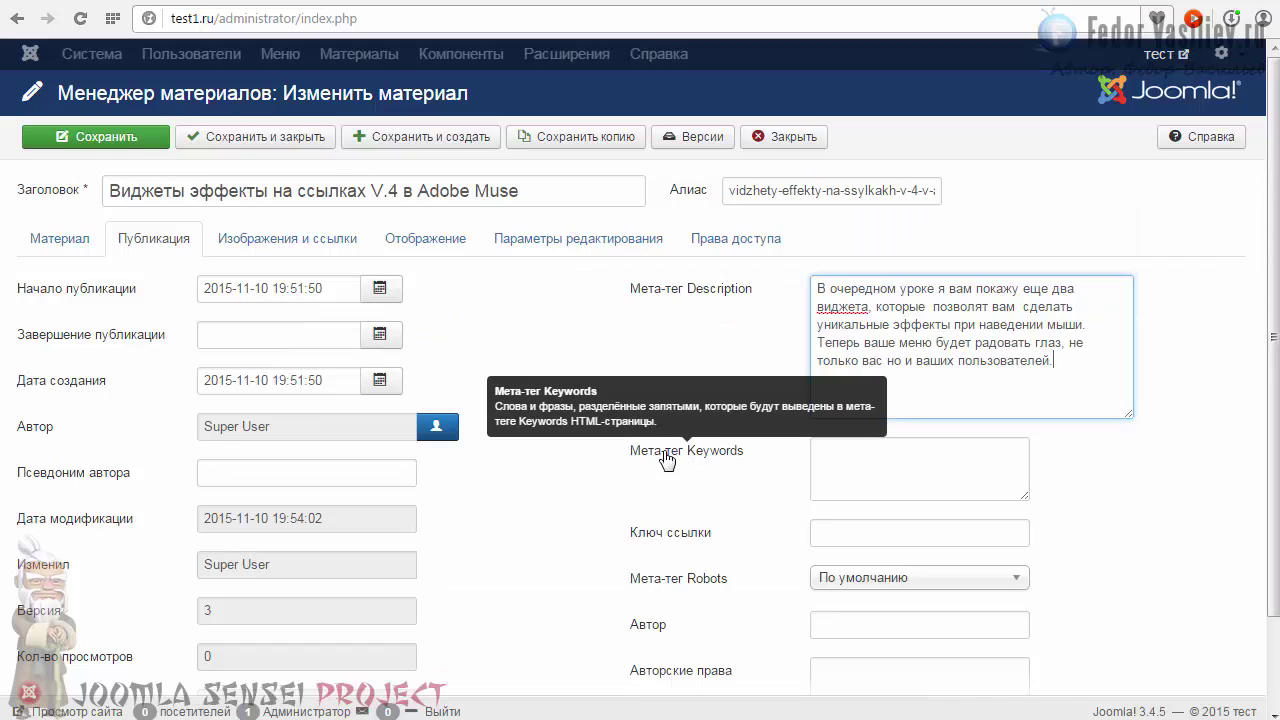
left_click(873, 478)
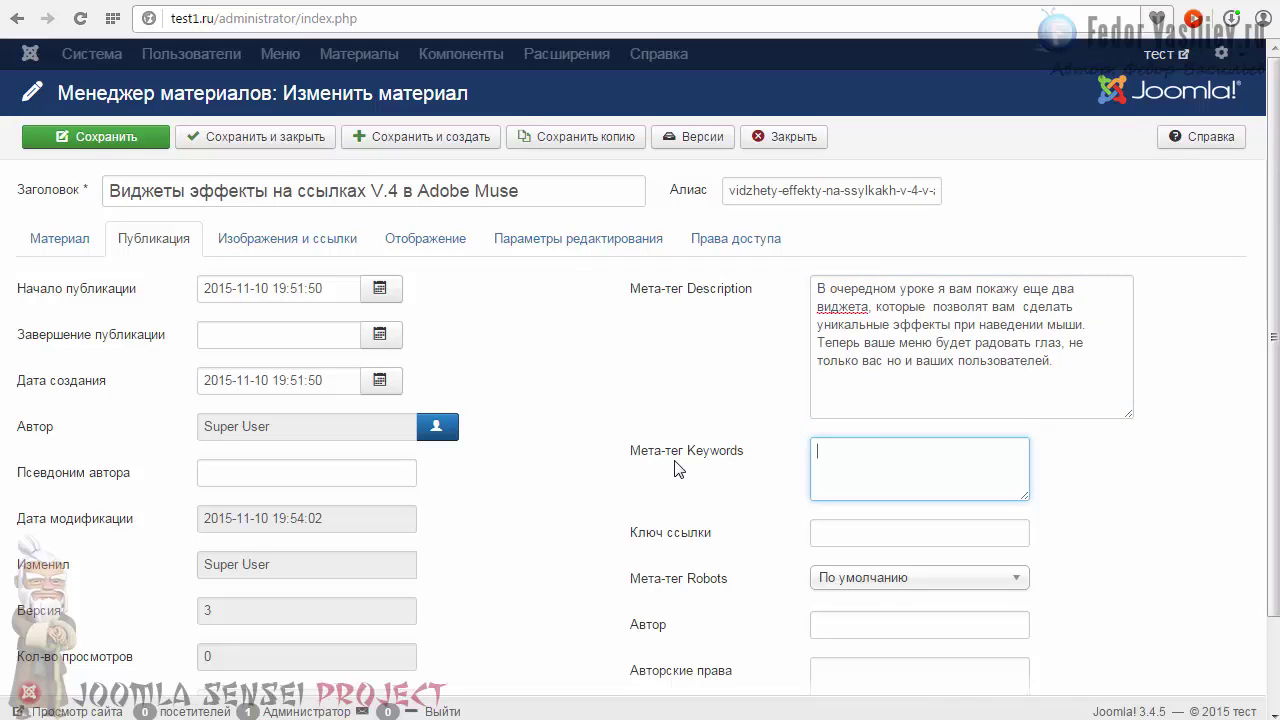
mouse_move(650, 456)
mouse_move(760, 456)
mouse_move(706, 456)
left_click_drag(1054, 361, 817, 288)
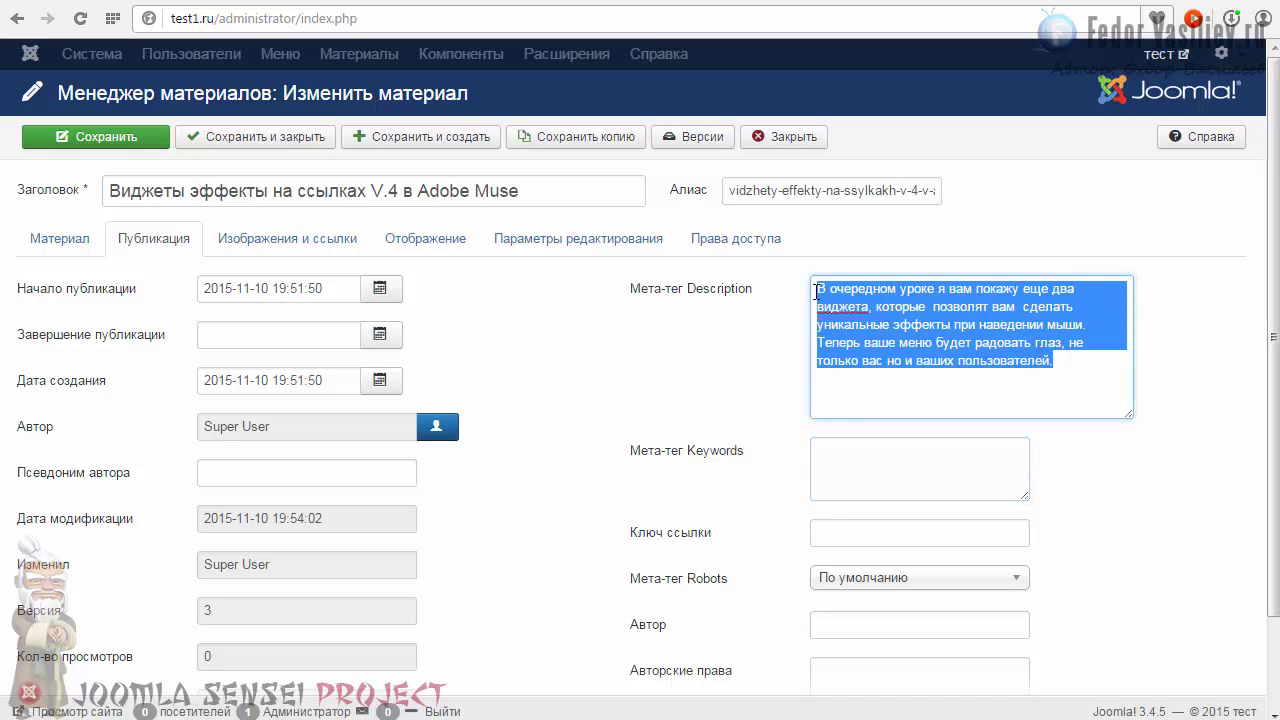
left_click(818, 289)
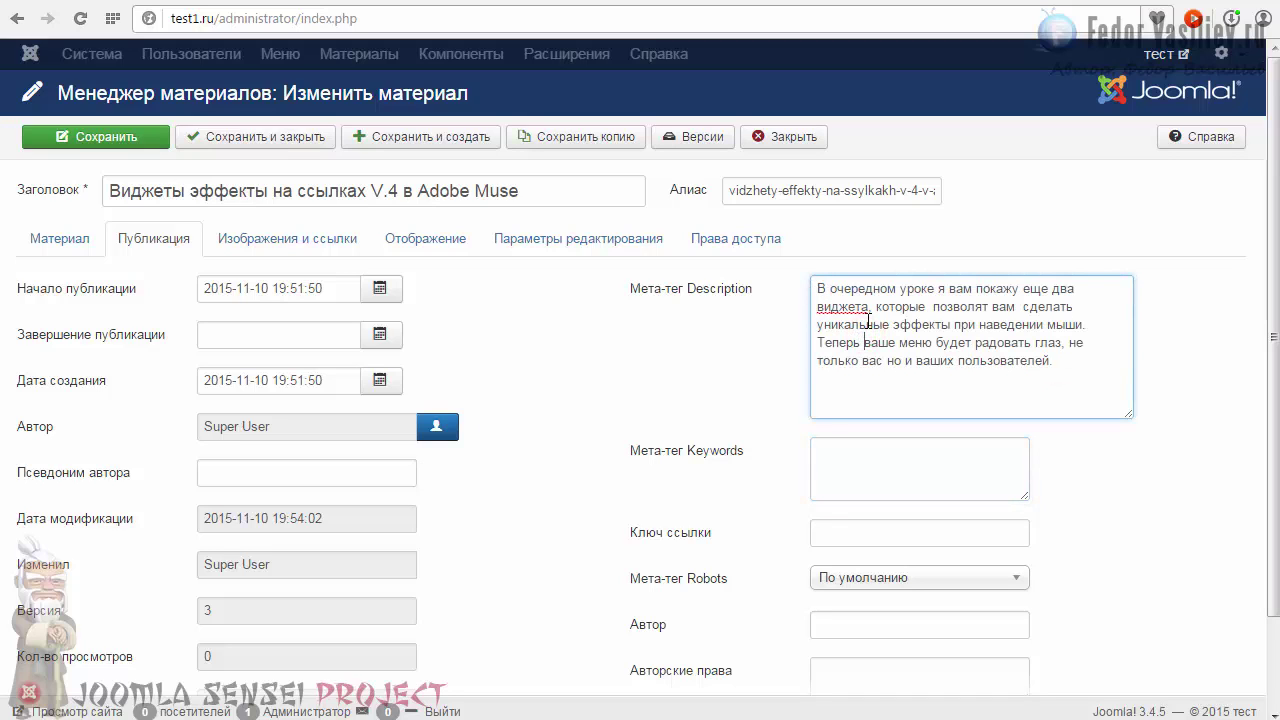
left_click(824, 457)
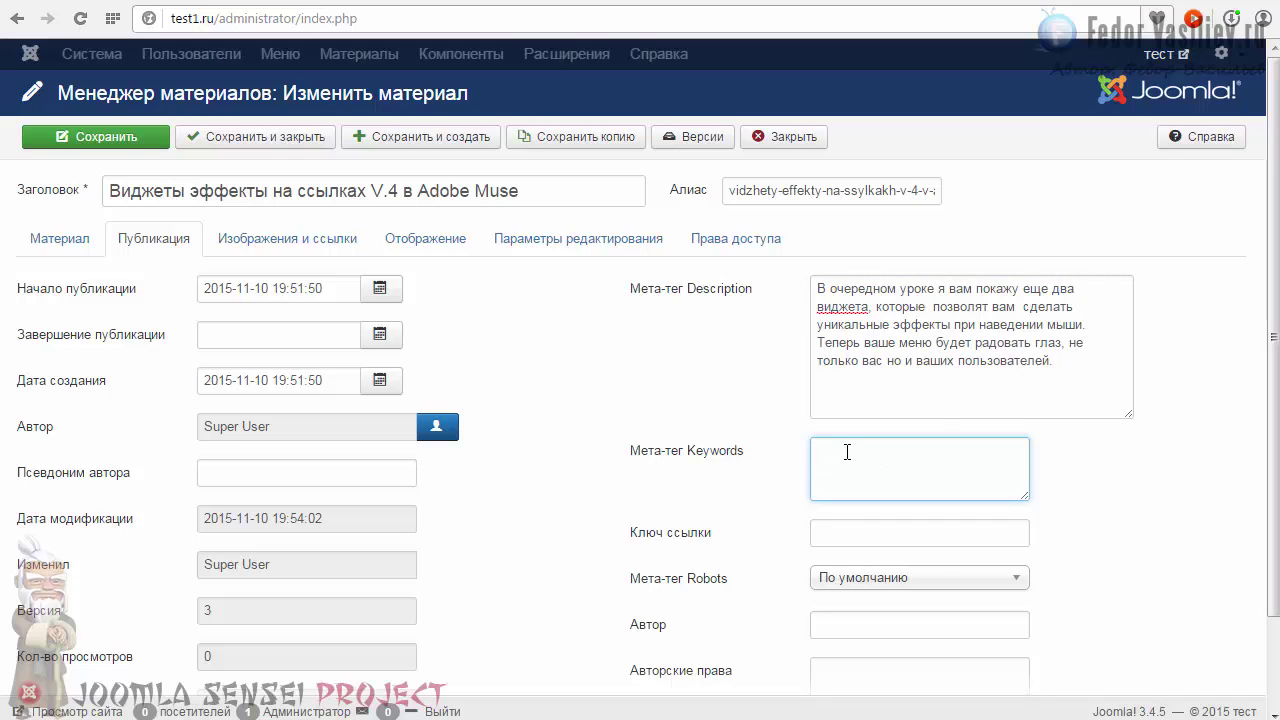
left_click_drag(863, 363, 835, 364)
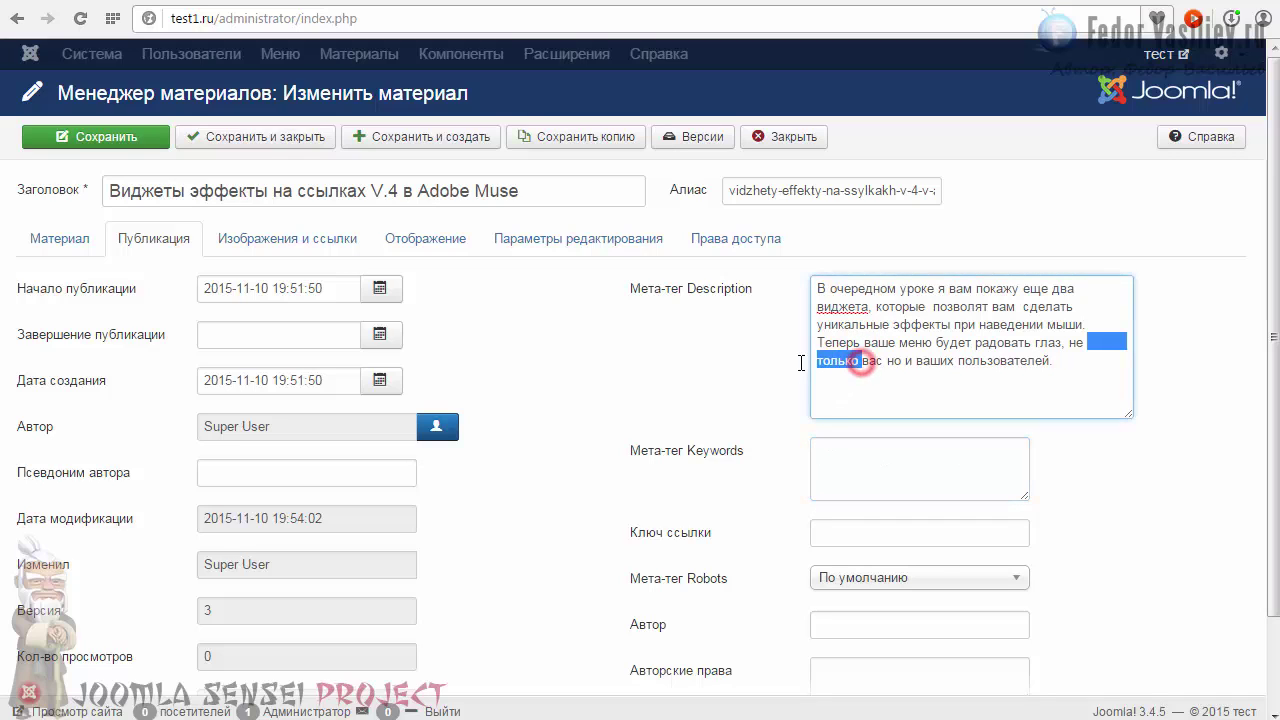
left_click(831, 356)
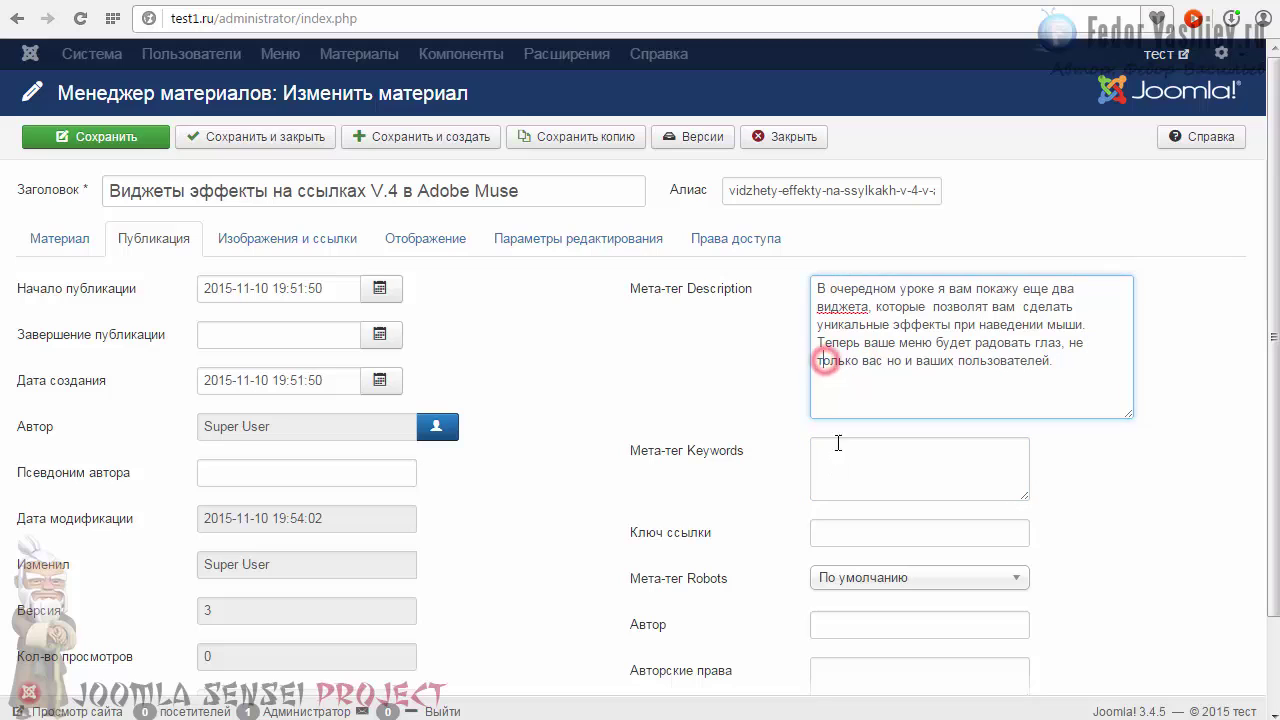
- Copy the word "виджета" from the meta description into the meta keywords, followed by a comma
double_click(926, 306)
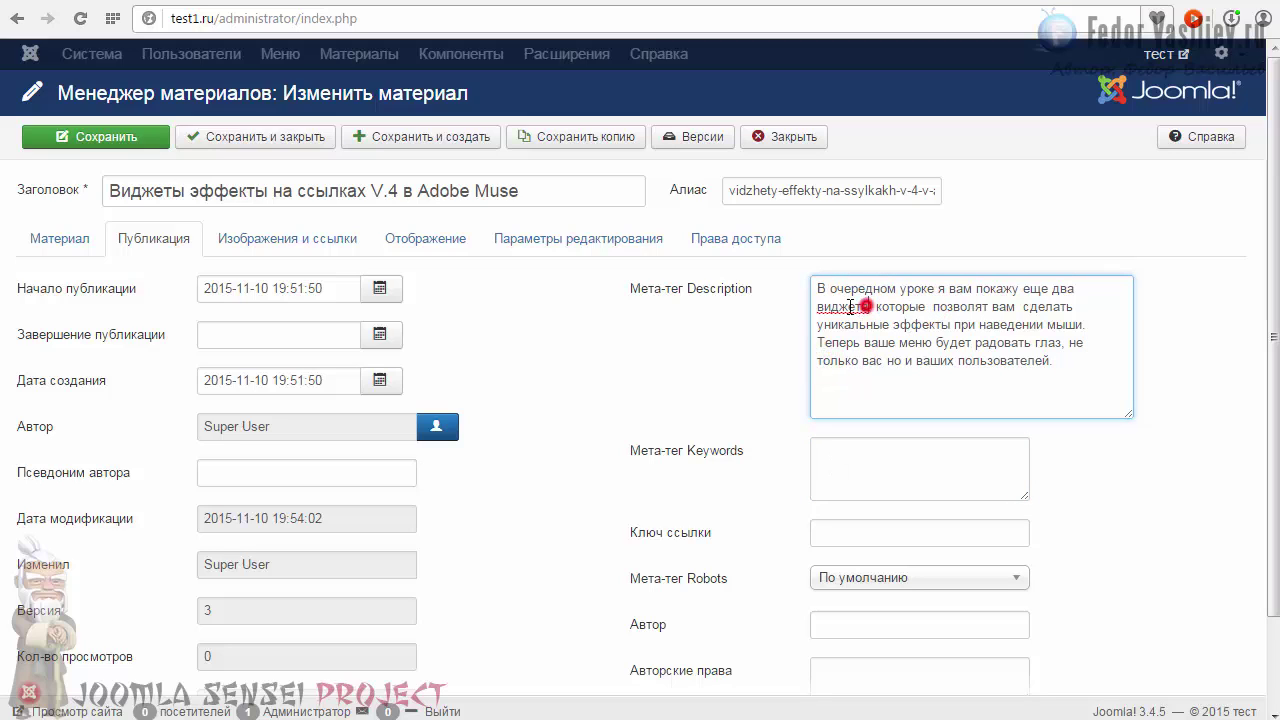
double_click(836, 306)
right_click(832, 309)
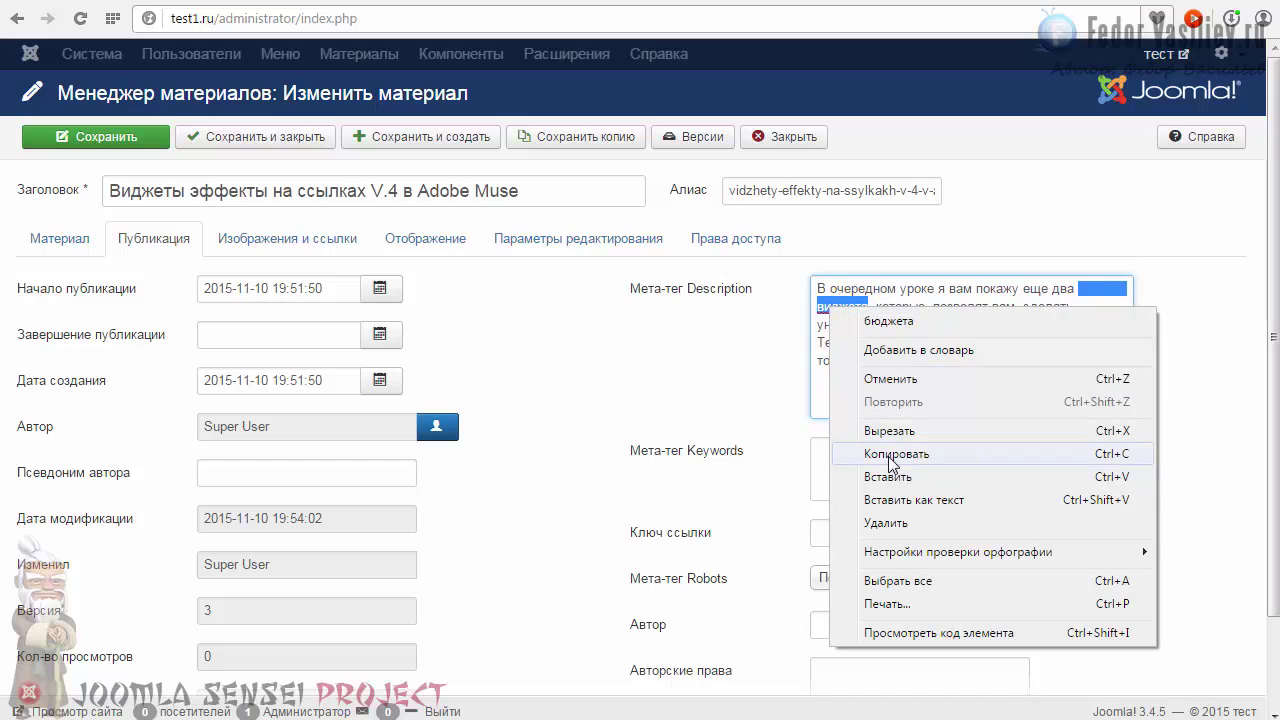
left_click(888, 453)
left_click(846, 451)
right_click(850, 455)
left_click(918, 580)
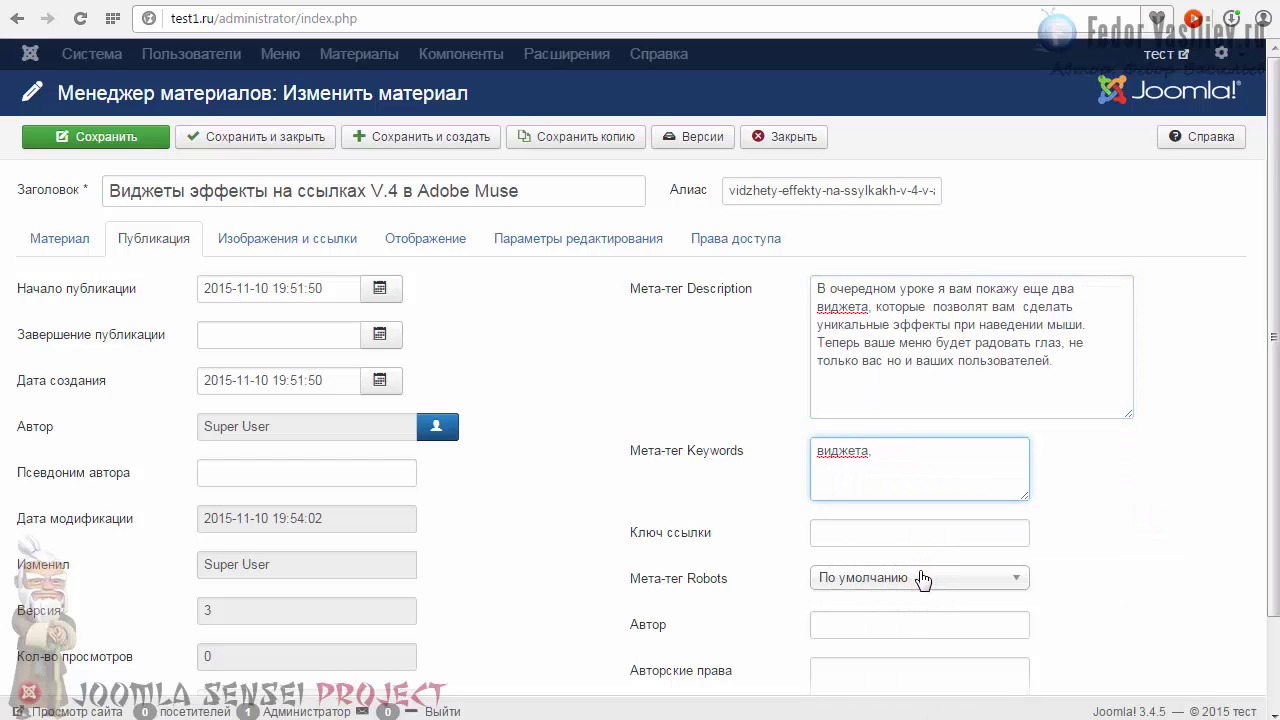
- Copy the word "ваше" from the meta description and add it to the meta keywords after "виджета,"
left_click(898, 343)
double_click(878, 343)
key("ctrl+c")
right_click(874, 341)
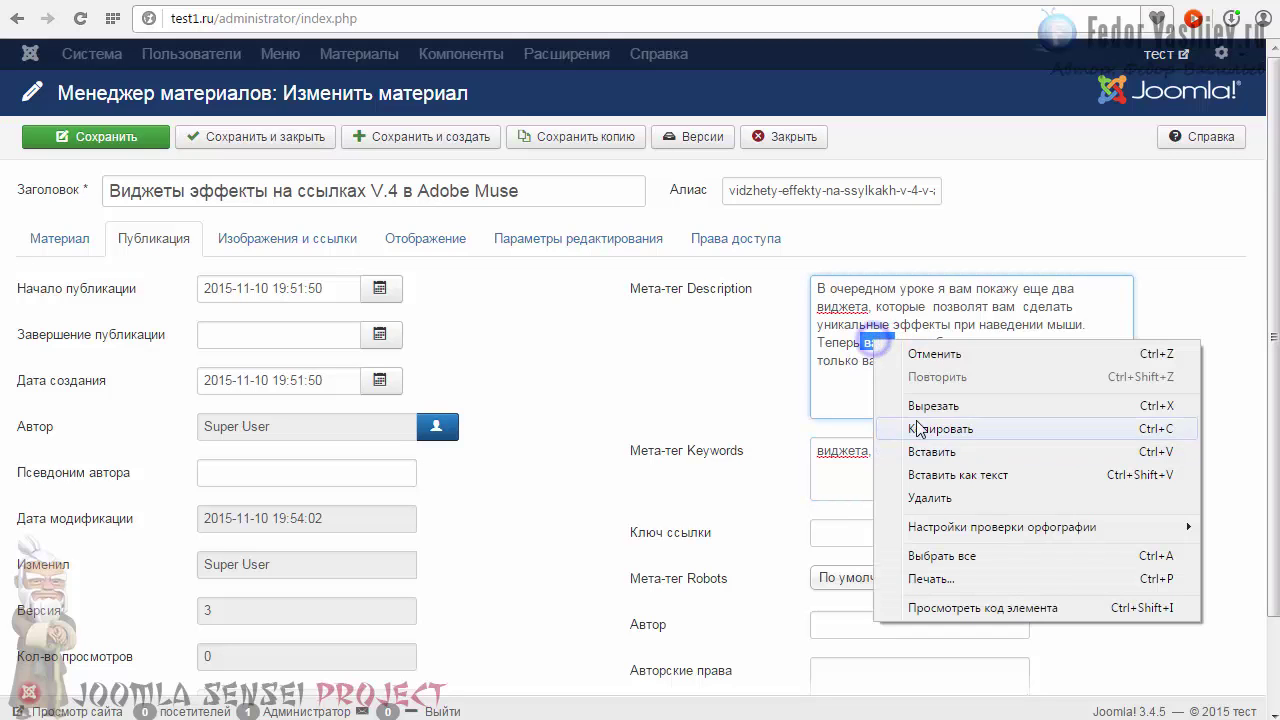
left_click(918, 428)
left_click(908, 457)
right_click(908, 457)
left_click(972, 565)
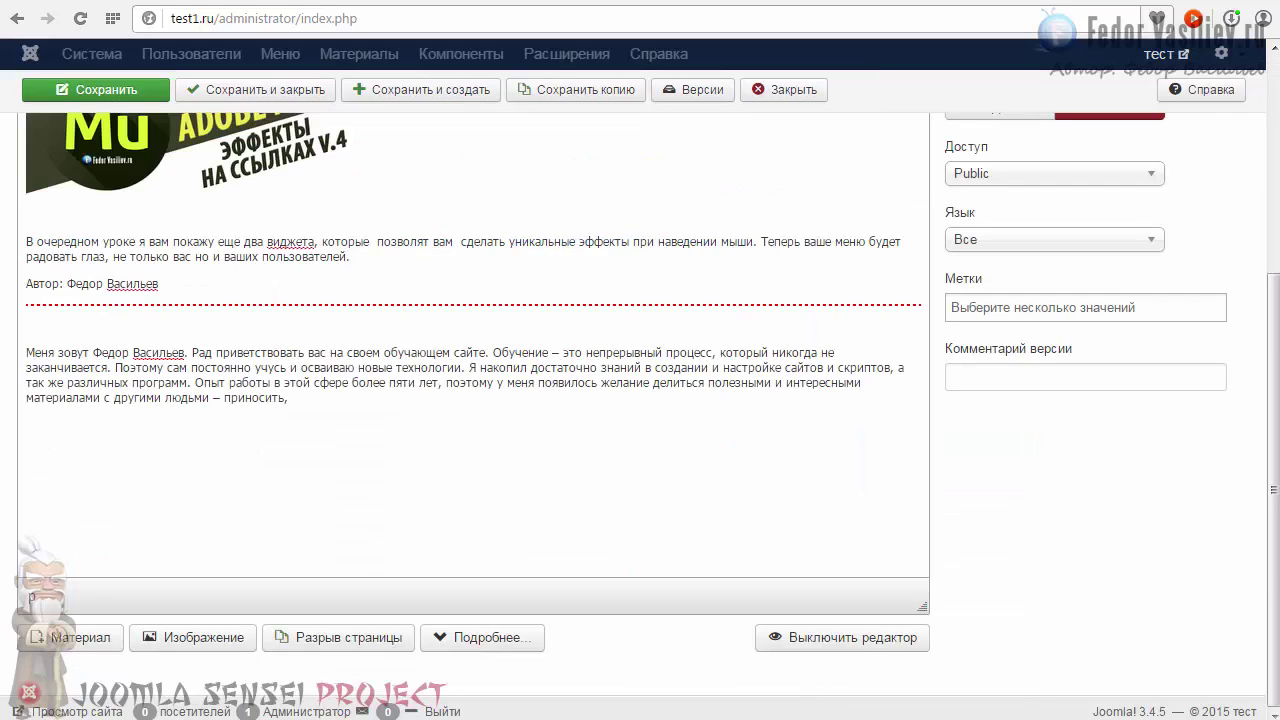
scroll(1165, 622, "up", 2)
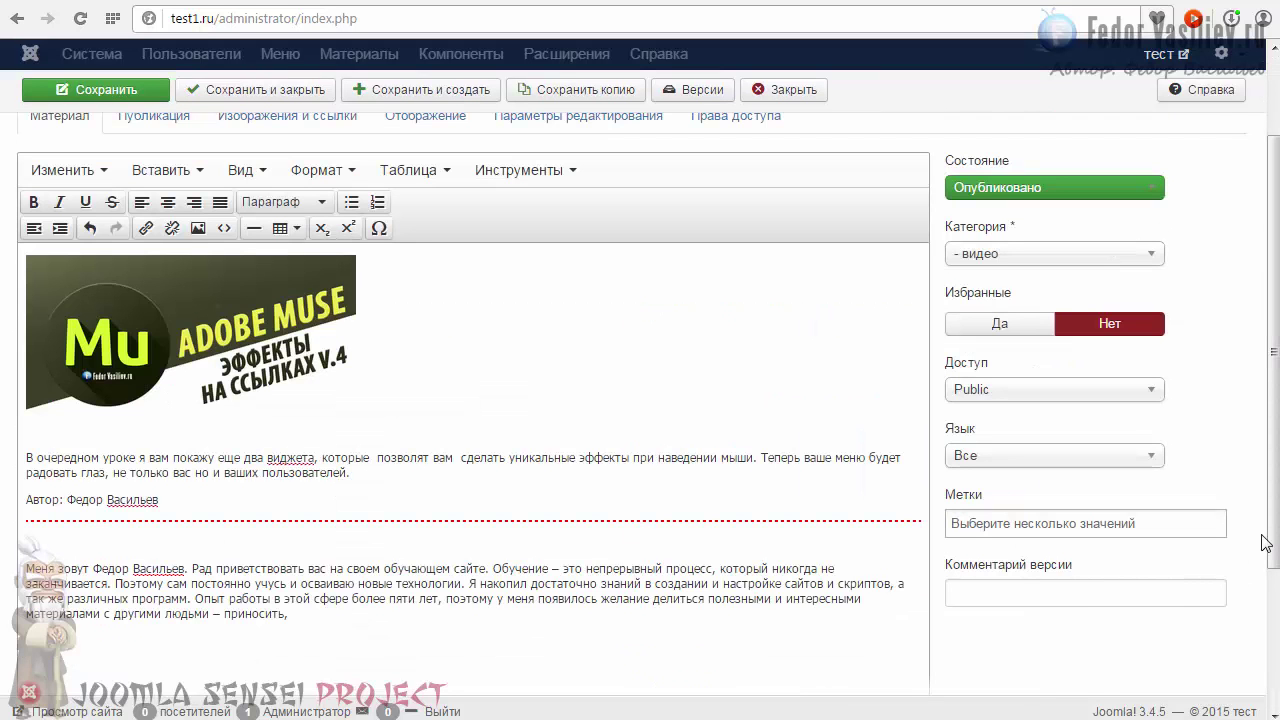
- Copy the word "Виджеты" from the article's title and add it as a tag of the article
scroll(1265, 543, "down", 1)
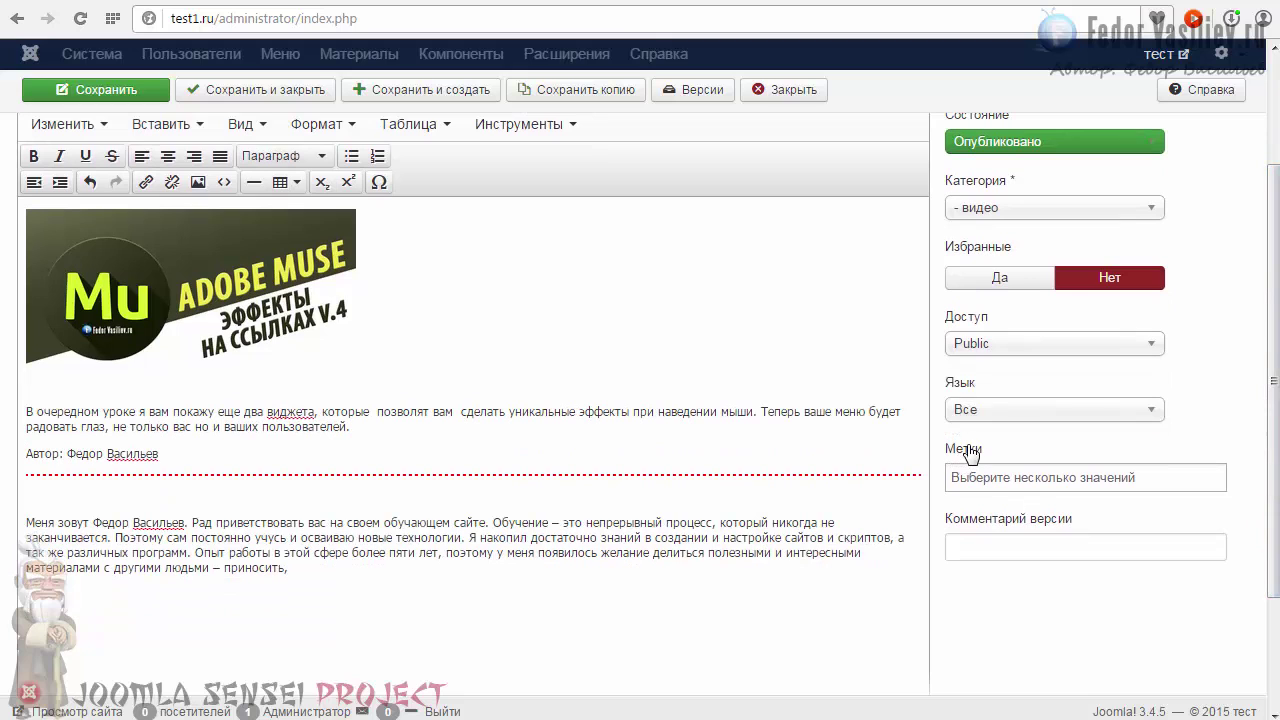
left_click(967, 480)
scroll(1140, 469, "up", 2)
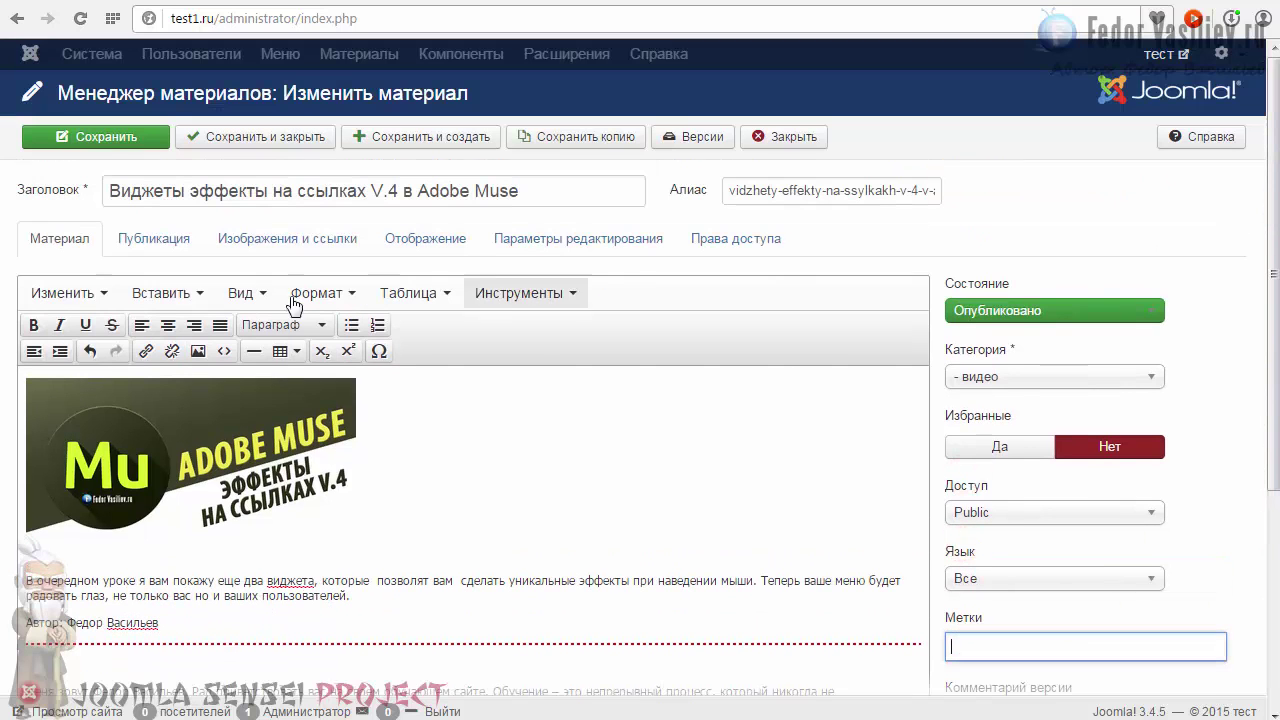
scroll(960, 507, "down", 2)
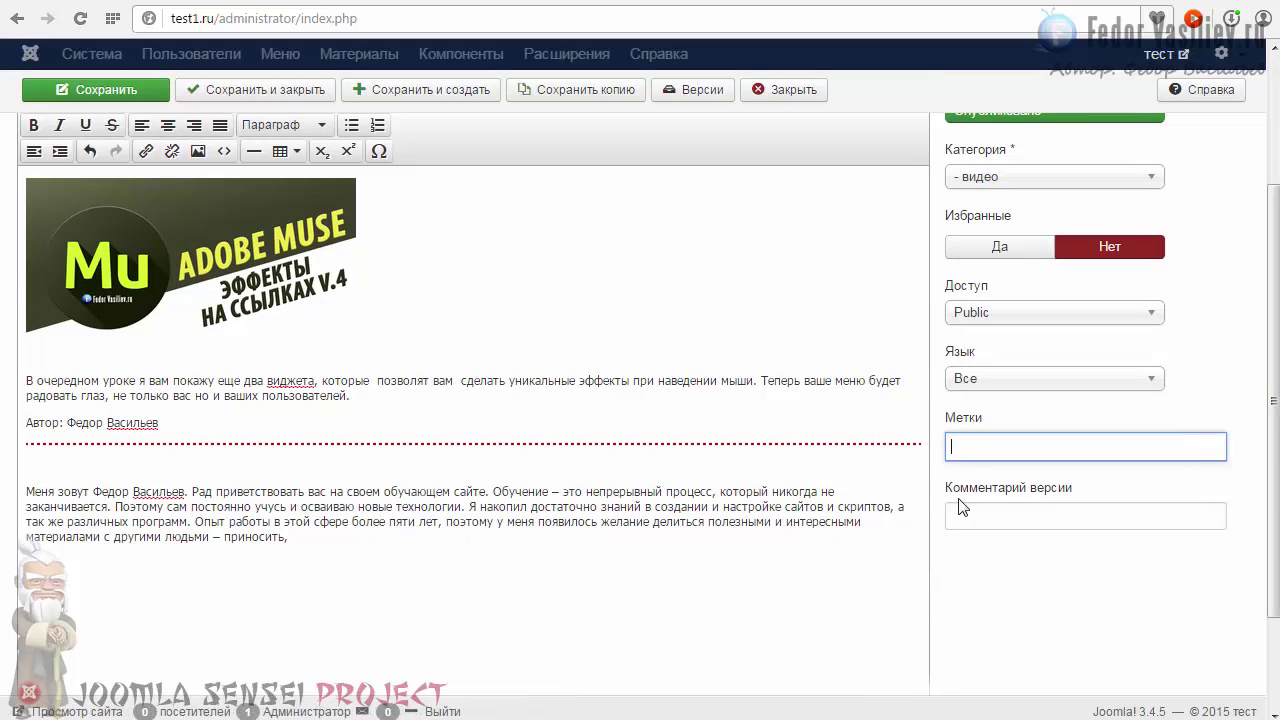
left_click(964, 448)
left_click(972, 452)
scroll(972, 452, "up", 2)
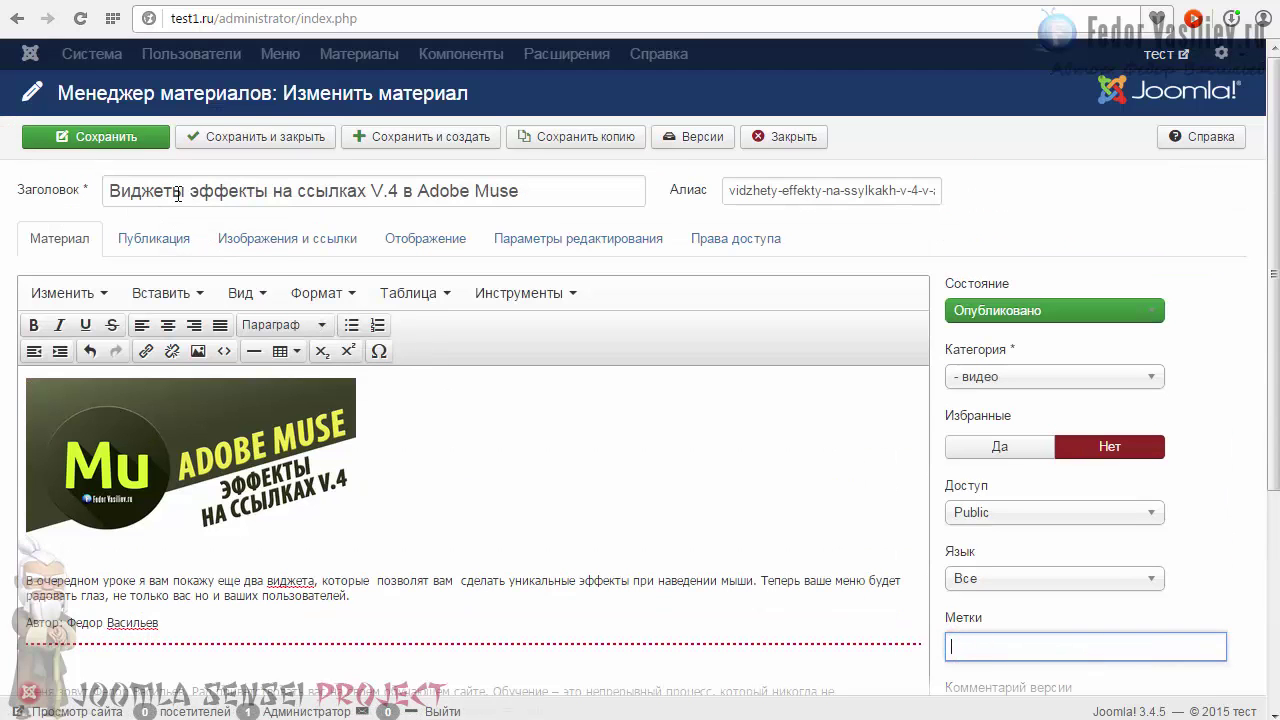
left_click_drag(184, 190, 152, 191)
left_click_drag(70, 200, 72, 196)
key("ctrl+c")
right_click(130, 192)
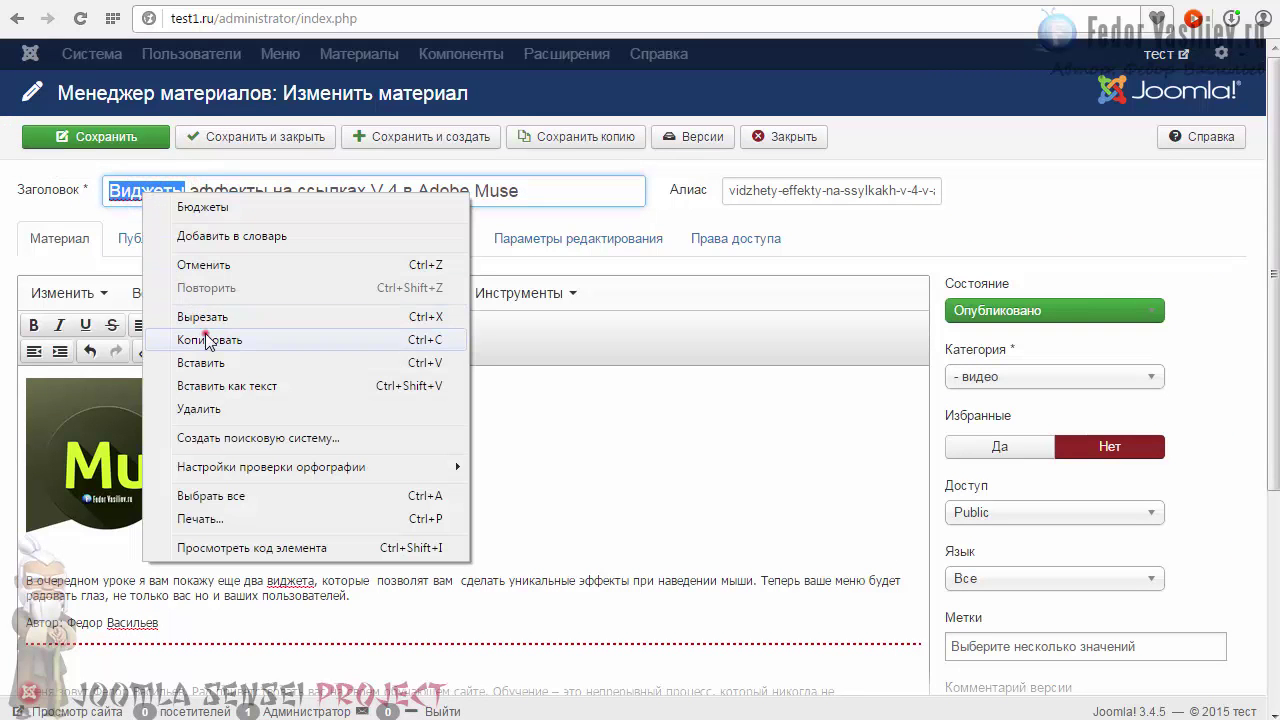
left_click(205, 336)
scroll(940, 444, "down", 2)
scroll(940, 444, "down", 1)
right_click(968, 346)
left_click(1029, 454)
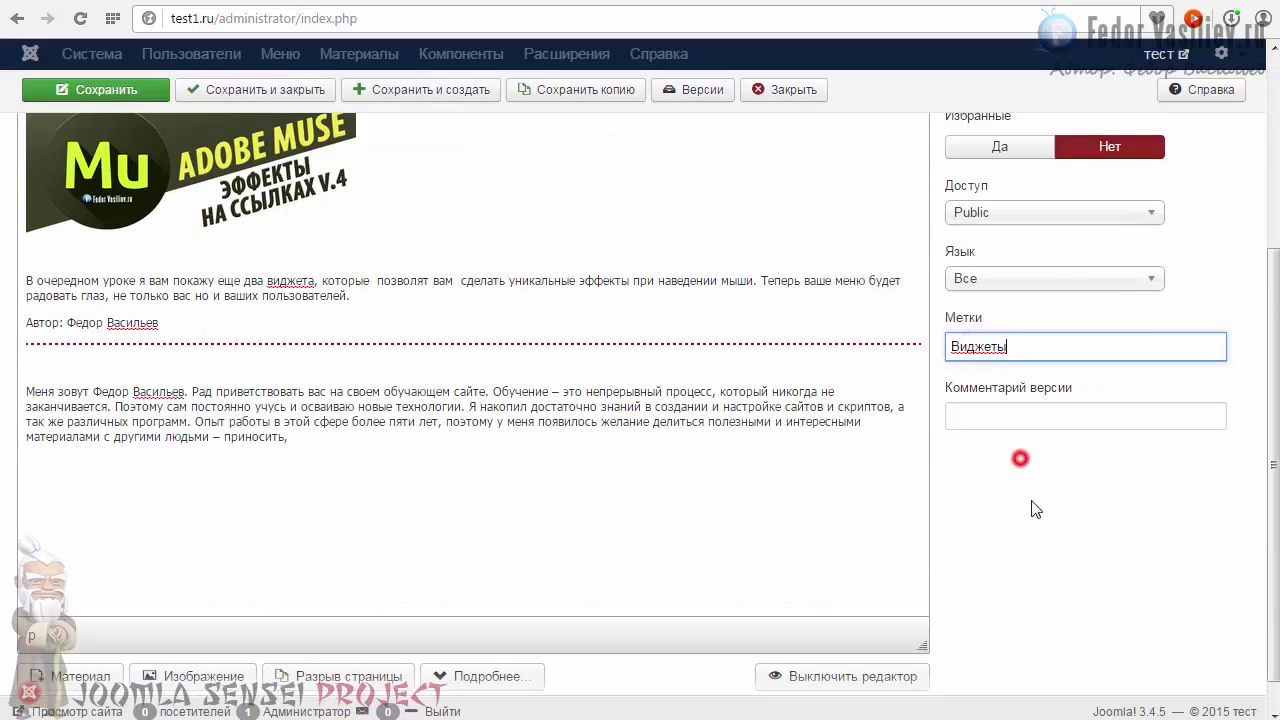
key("Return")
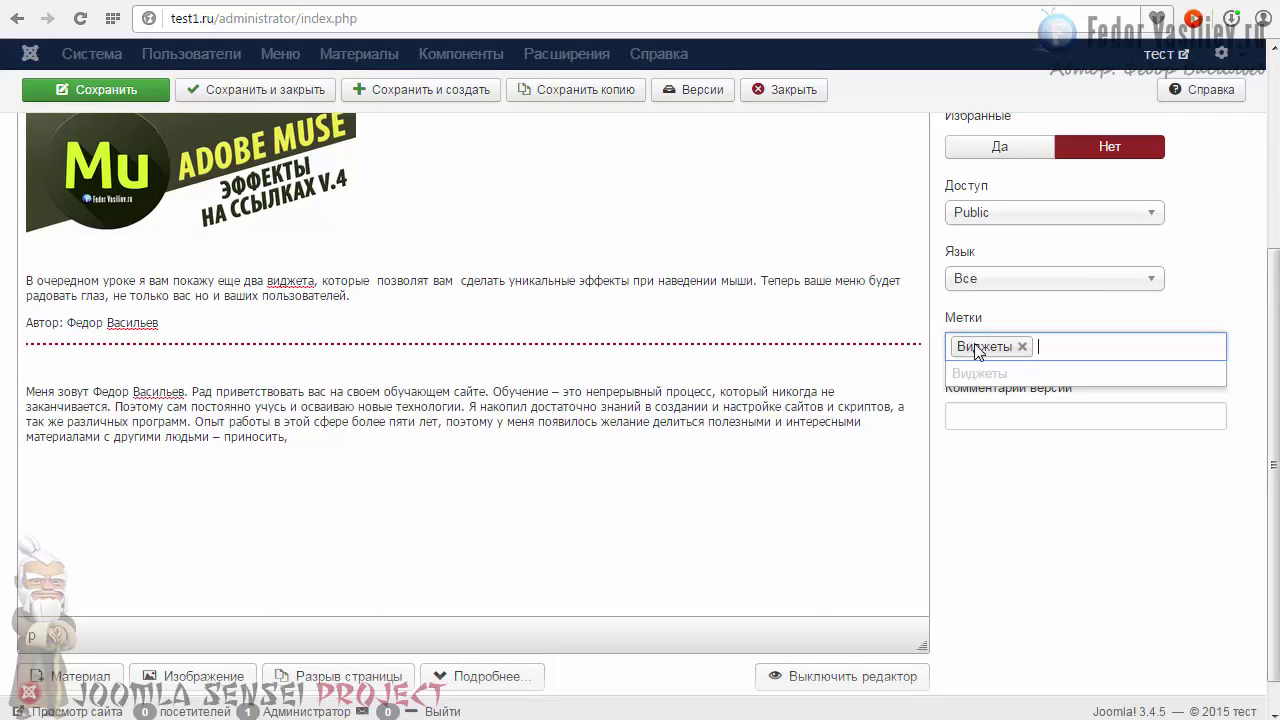
- Check the article's version comment, tags and alias fields, and save and close the article
scroll(1022, 485, "up", 1)
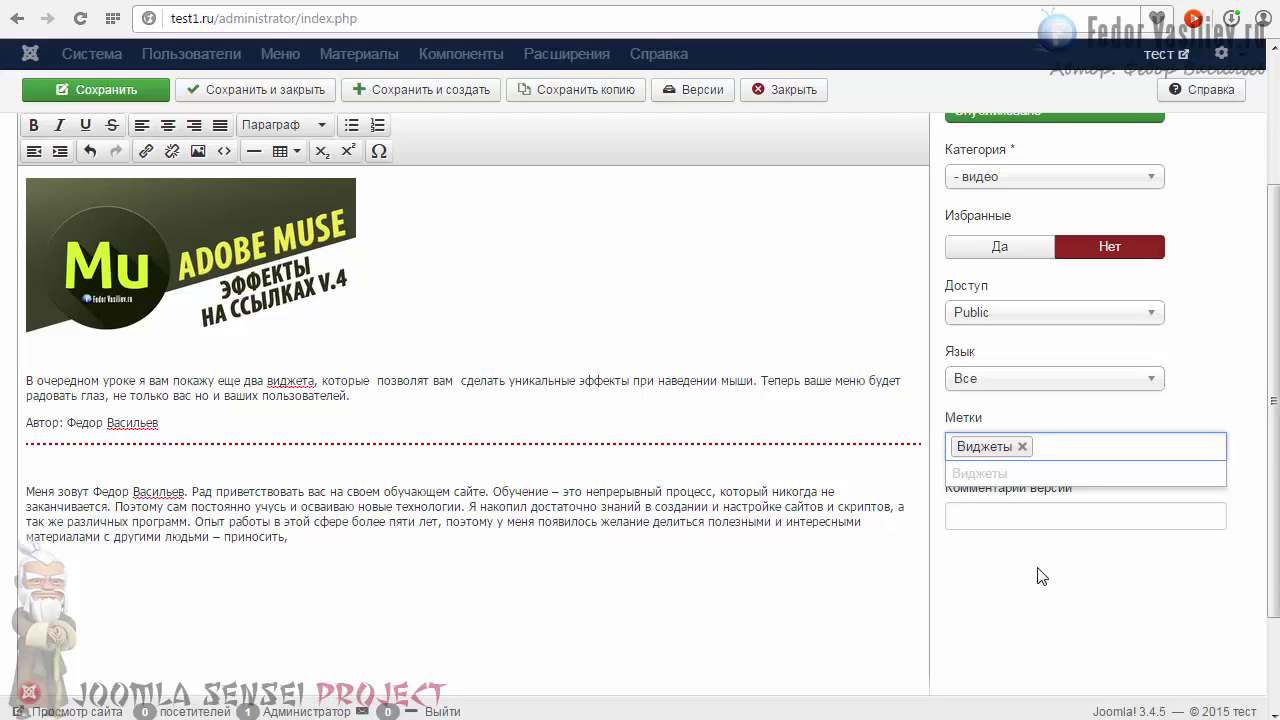
left_click(1001, 510)
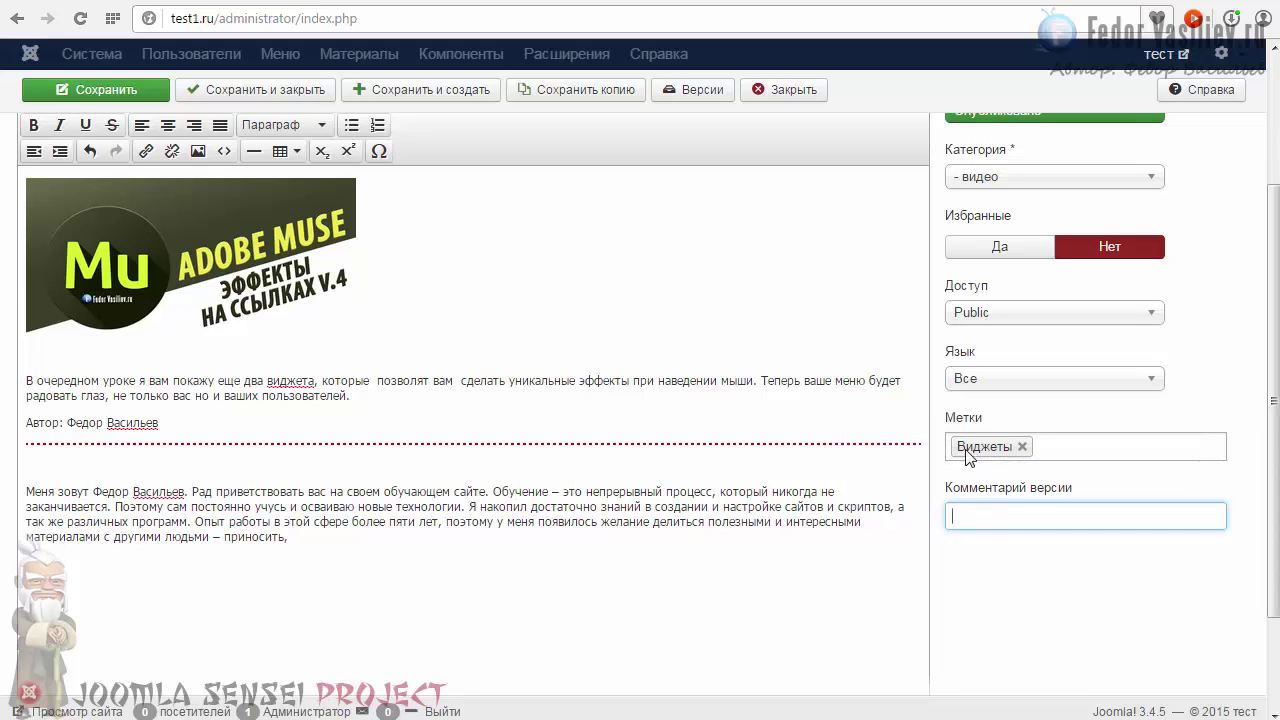
left_click(1050, 453)
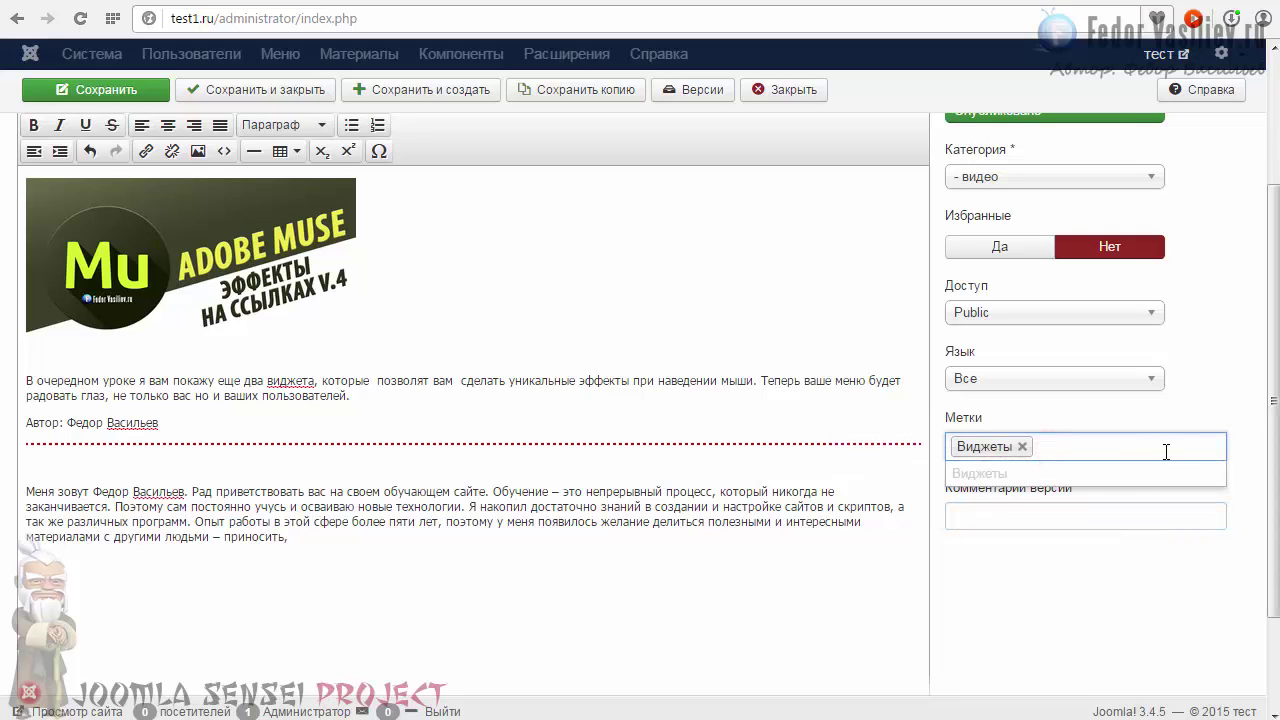
scroll(840, 610, "up", 2)
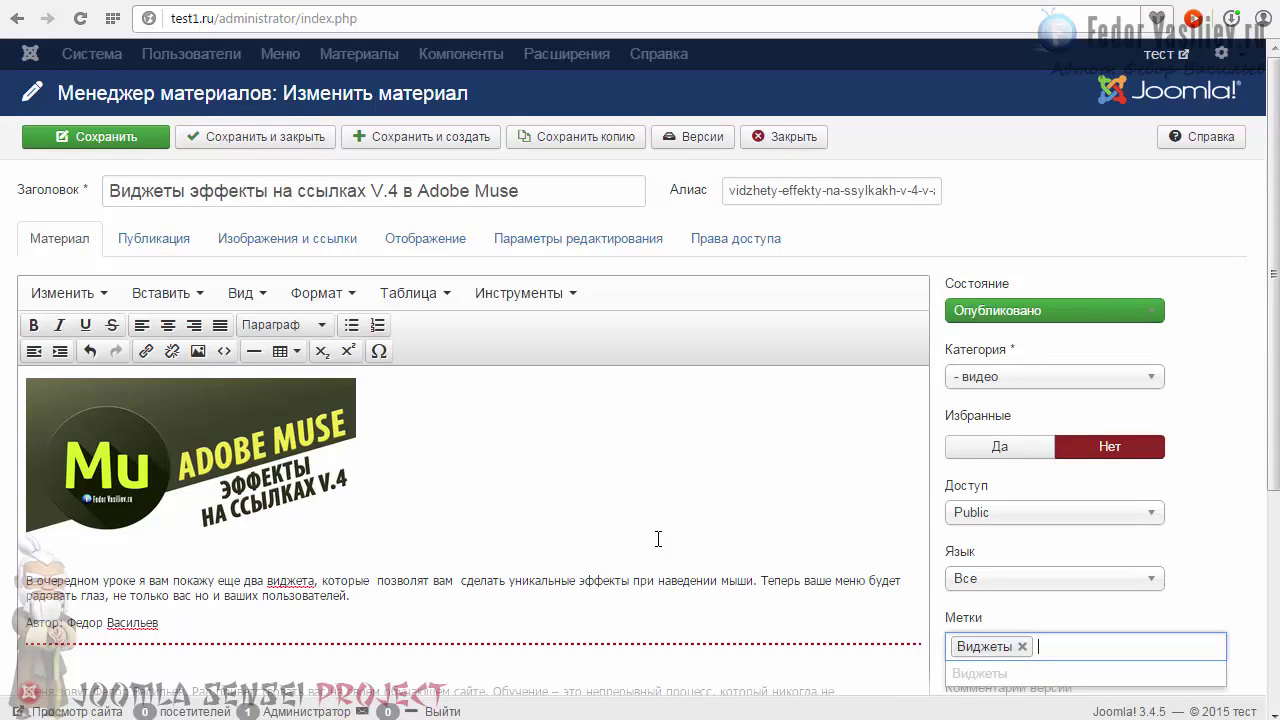
left_click_drag(736, 192, 950, 190)
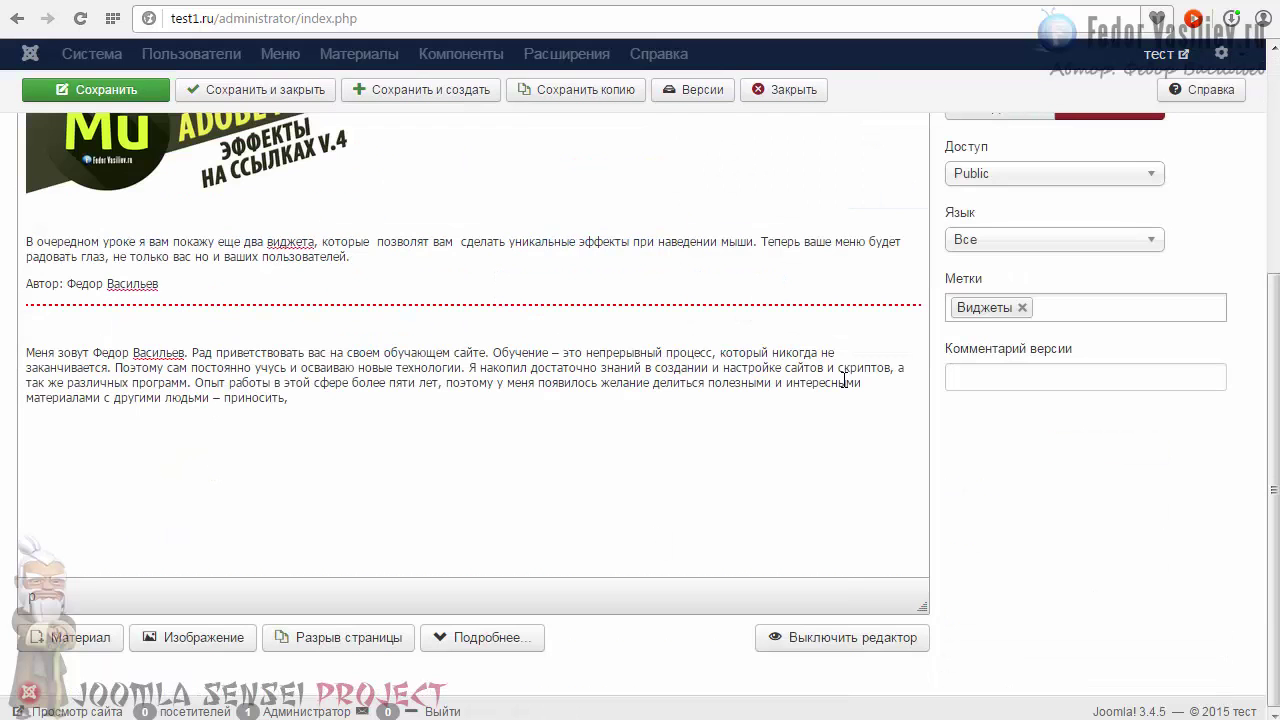
scroll(844, 380, "down", 3)
scroll(844, 580, "up", 3)
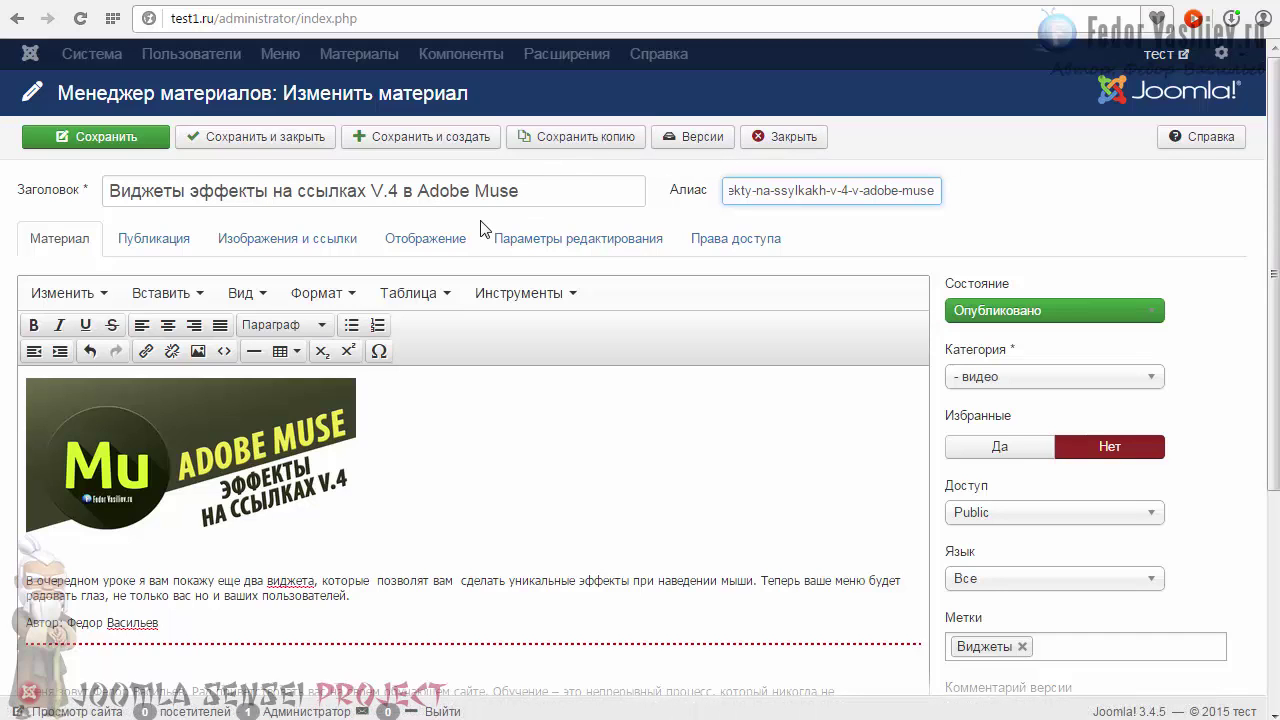
left_click(186, 134)
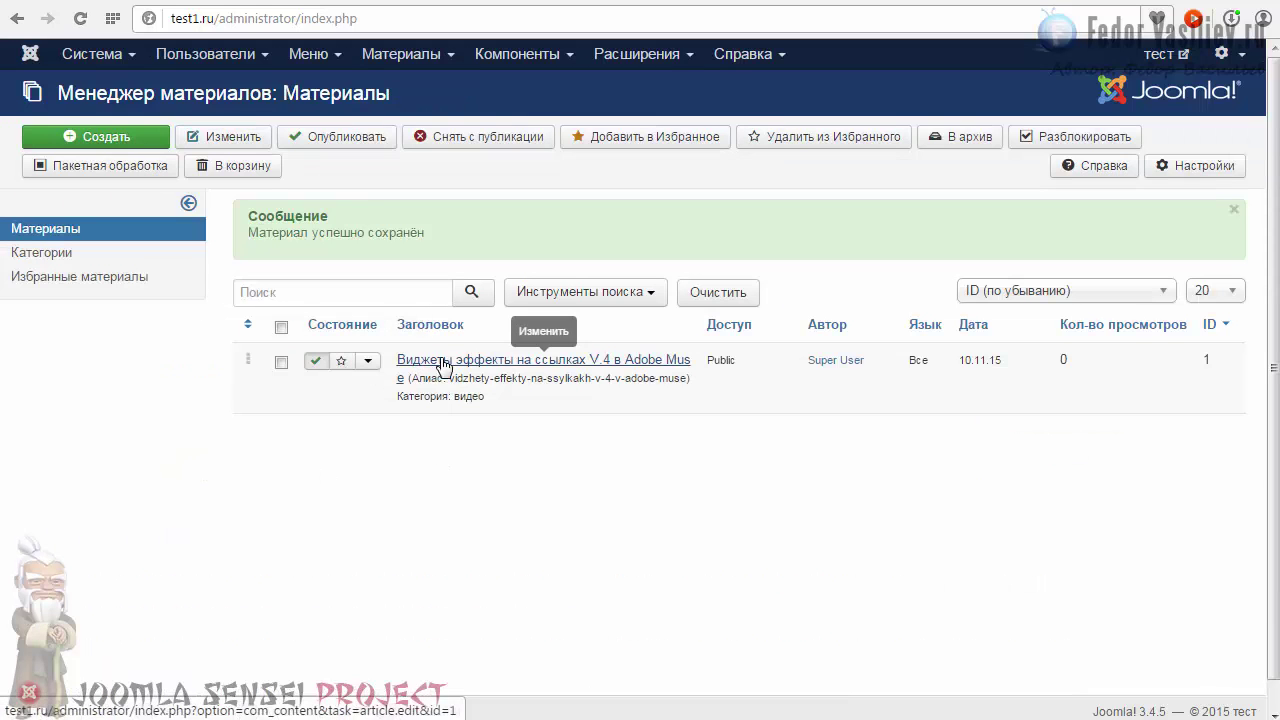
- Look through the saved article's extra state actions and the search tools of the article list
left_click(368, 362)
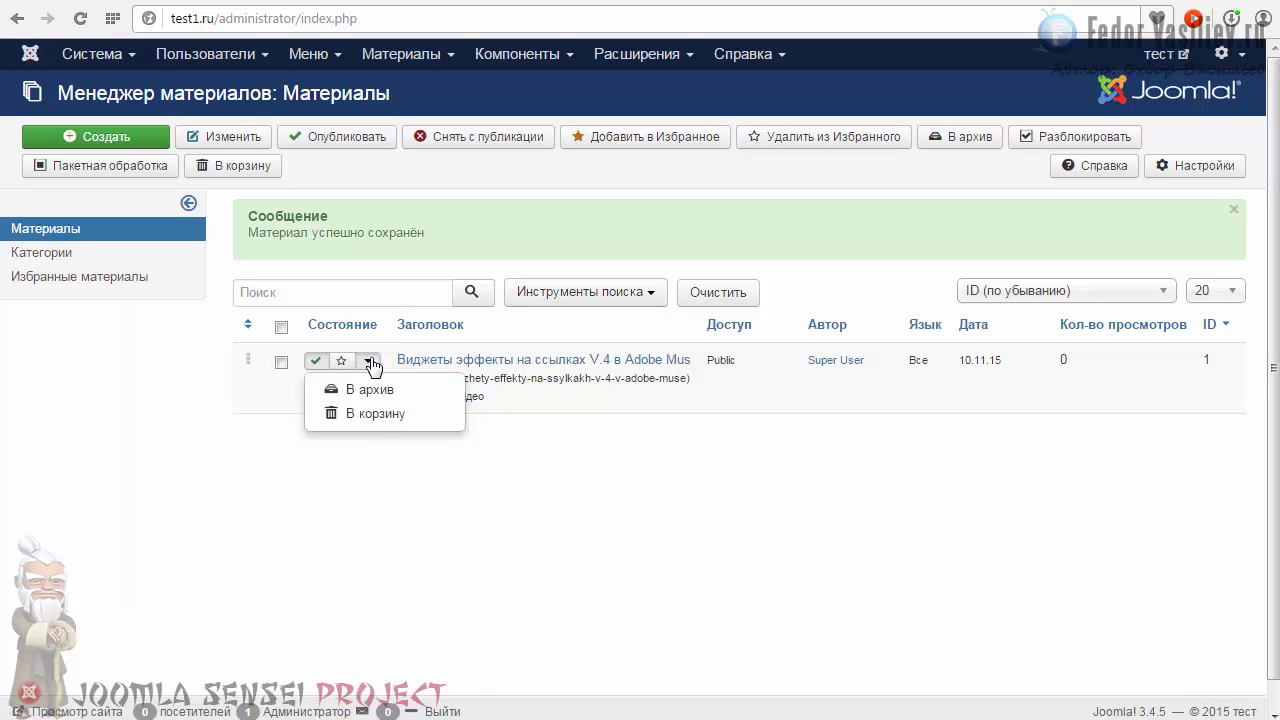
left_click(369, 362)
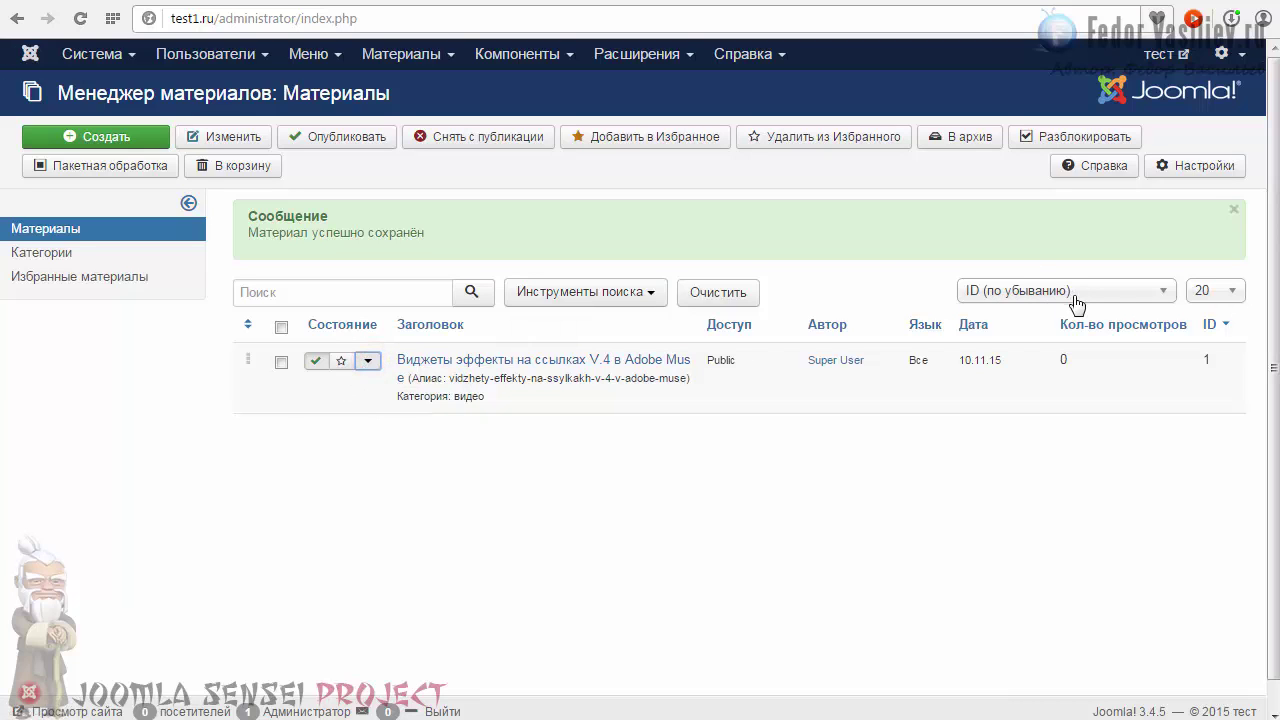
left_click(612, 296)
left_click(613, 298)
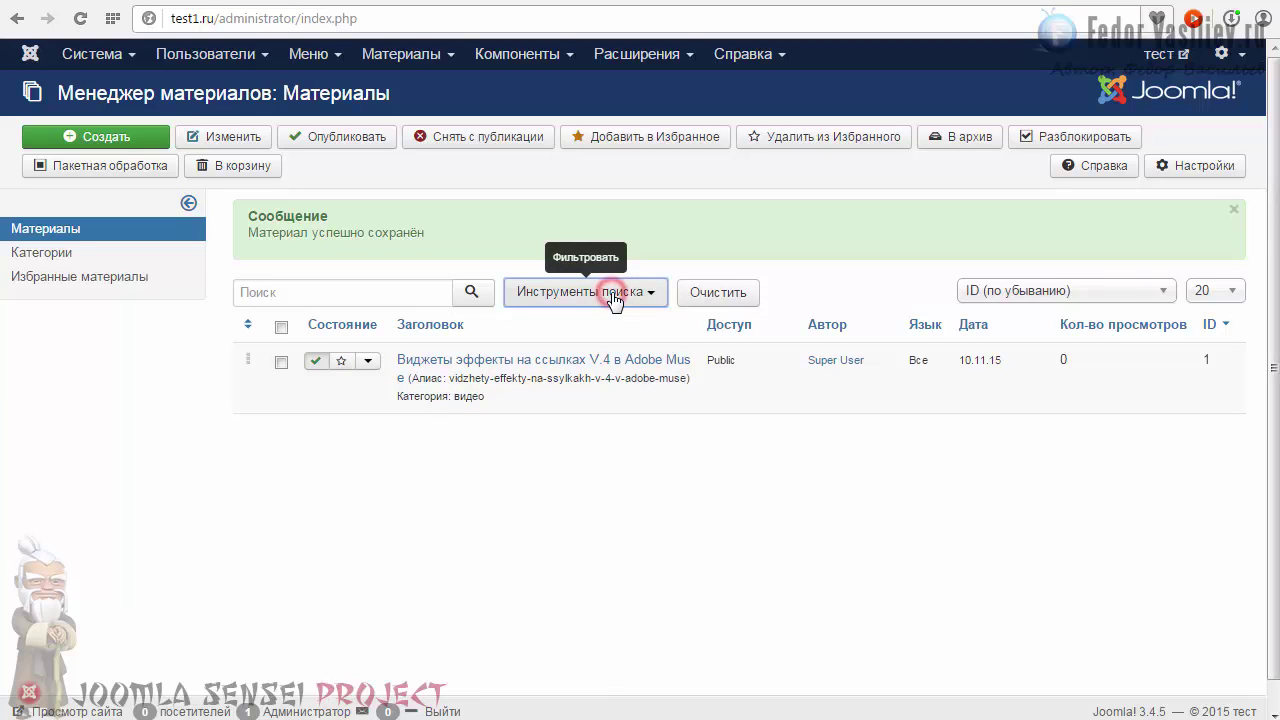